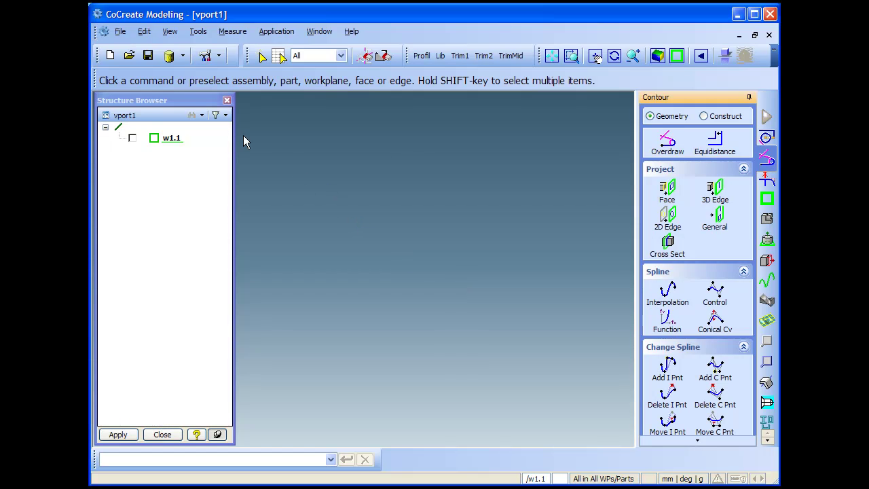
Step: Close the Structure Browser, switch to FramesLink, and hide the task bar from View
drag(178, 97, 699, 102)
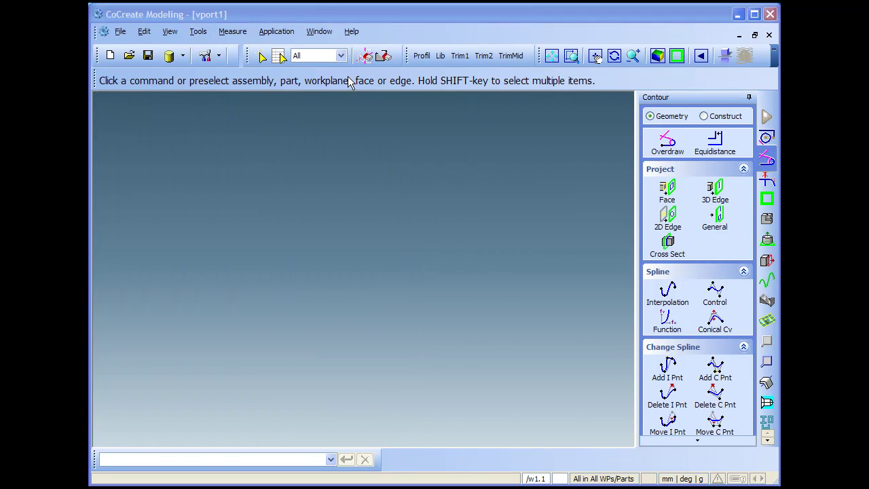
click(767, 423)
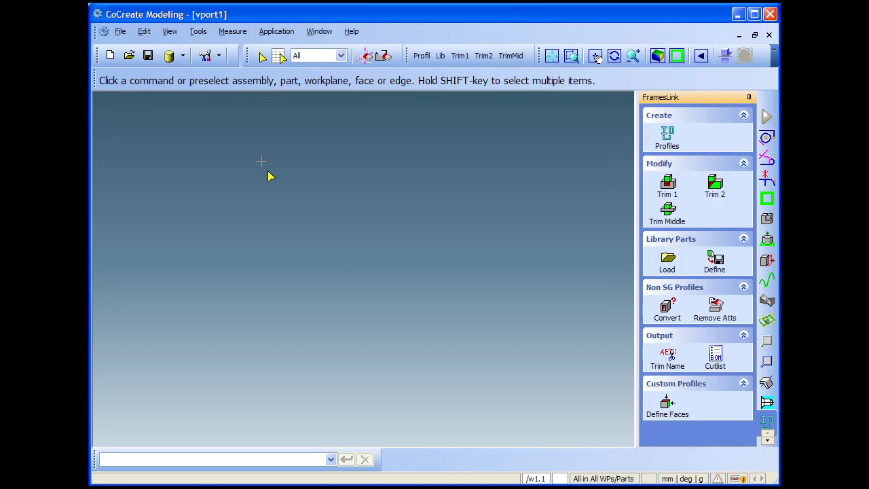
click(166, 33)
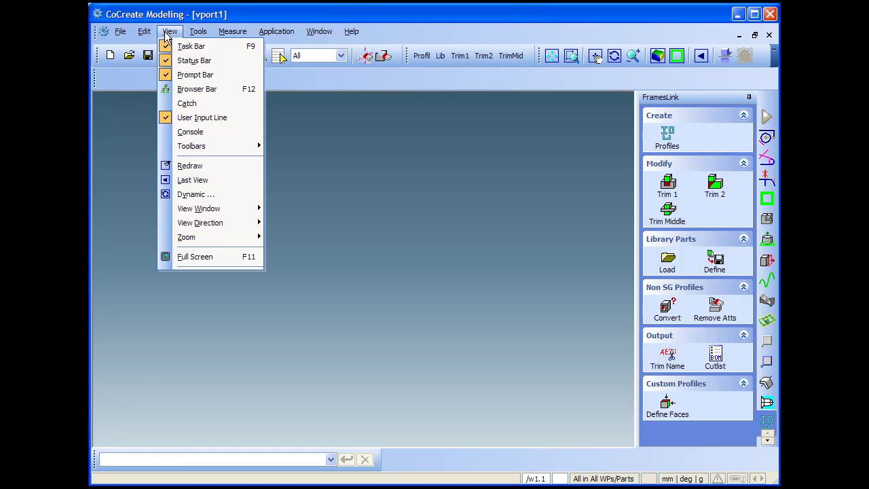
click(182, 45)
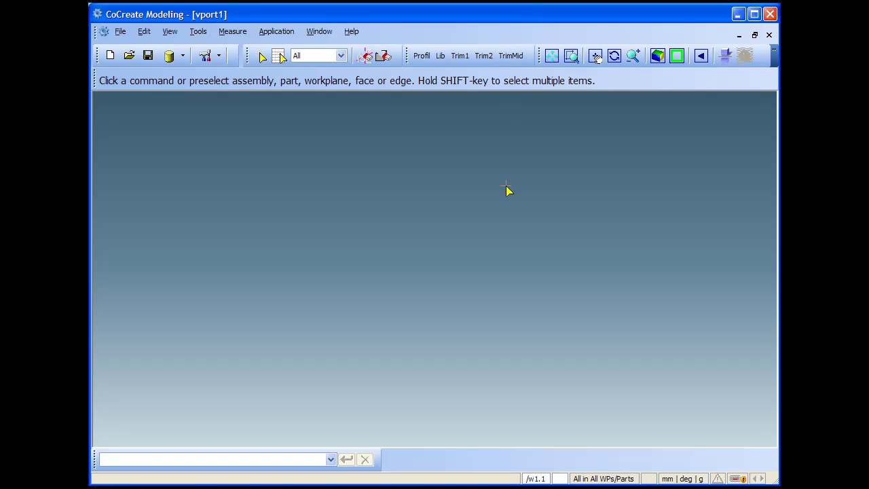
Step: Start a new FramesLink profile and preview the DIN hollow, non-iron and steel bar profile types
click(422, 56)
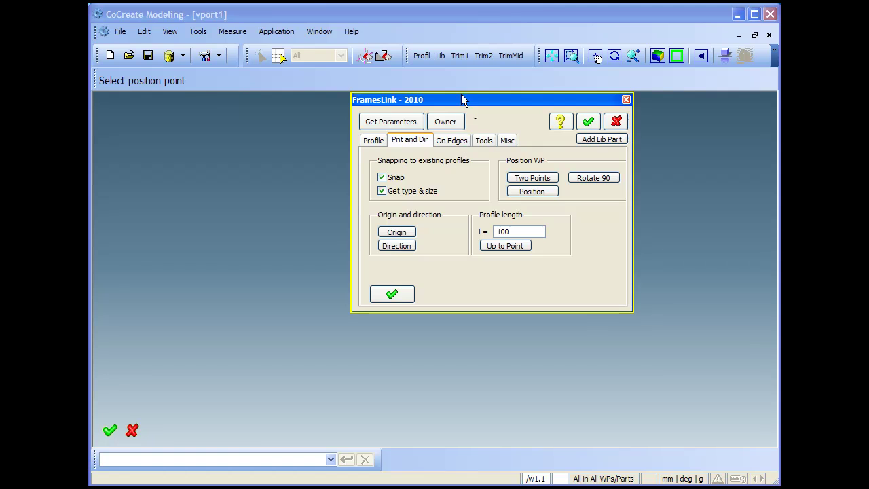
drag(461, 94, 266, 177)
click(178, 227)
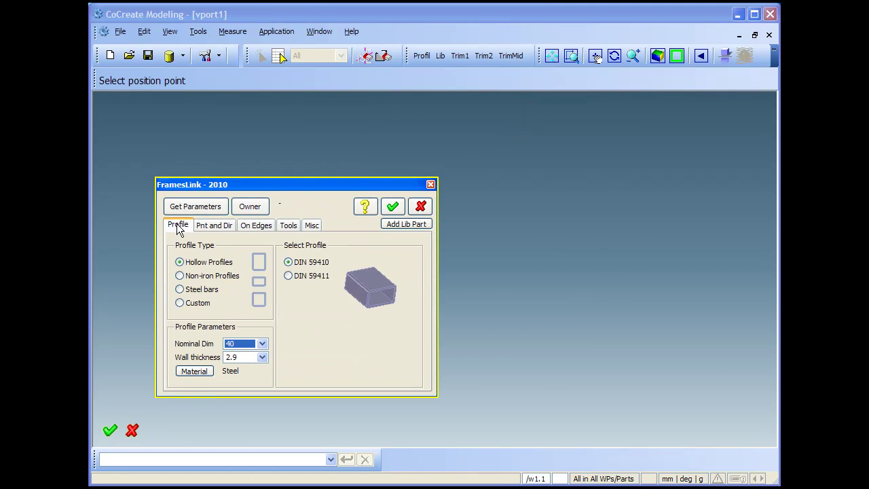
click(289, 276)
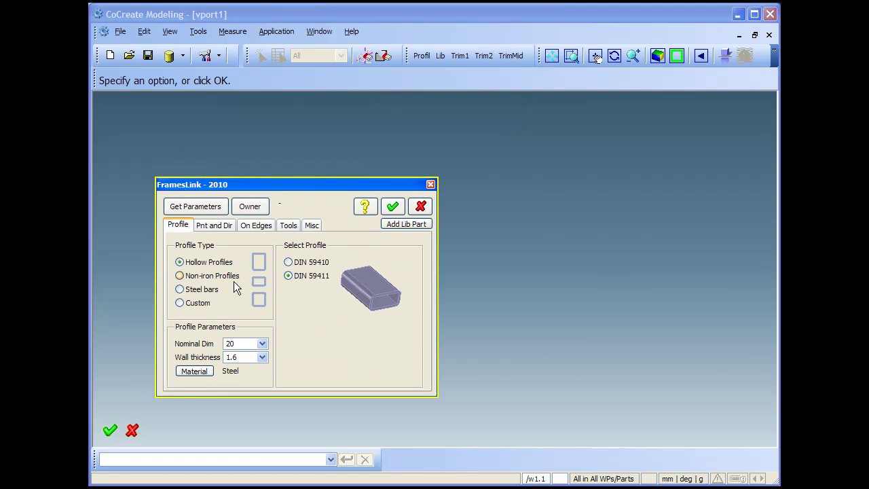
click(228, 276)
click(288, 276)
click(288, 289)
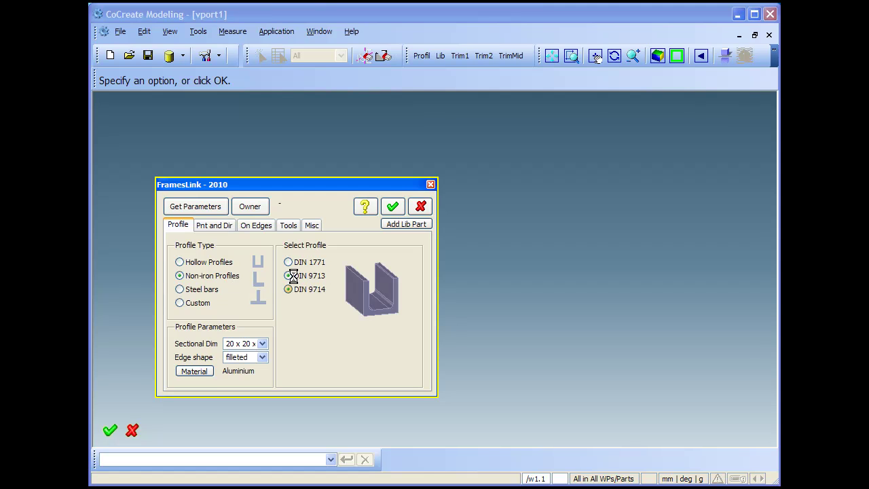
click(205, 289)
click(306, 303)
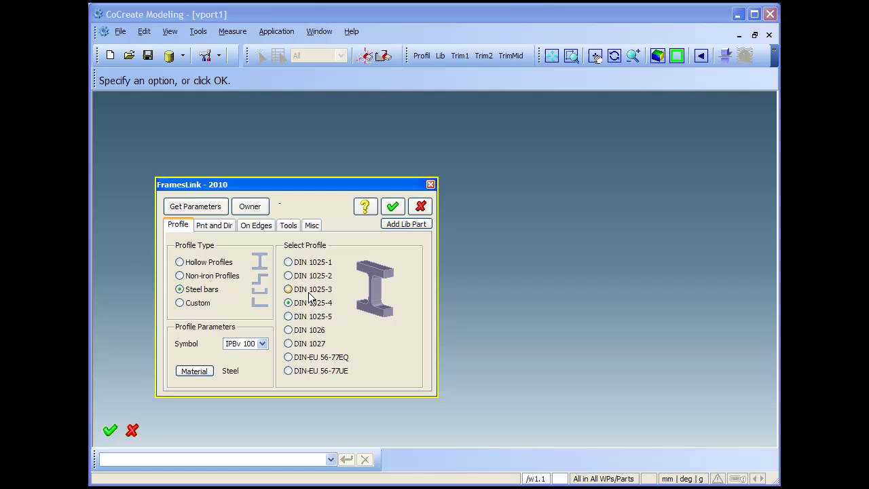
click(307, 330)
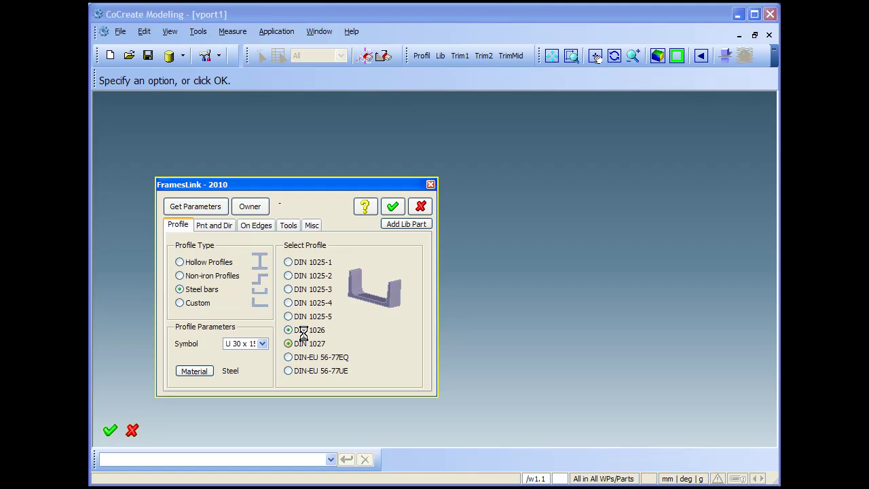
click(302, 343)
click(291, 357)
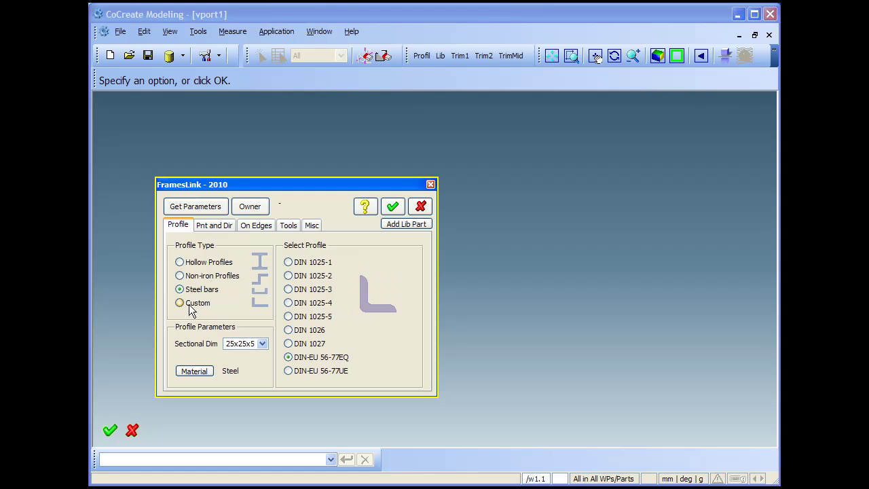
Step: Browse the Bosch custom profiles, then select item_40x40 from the Item library
click(190, 304)
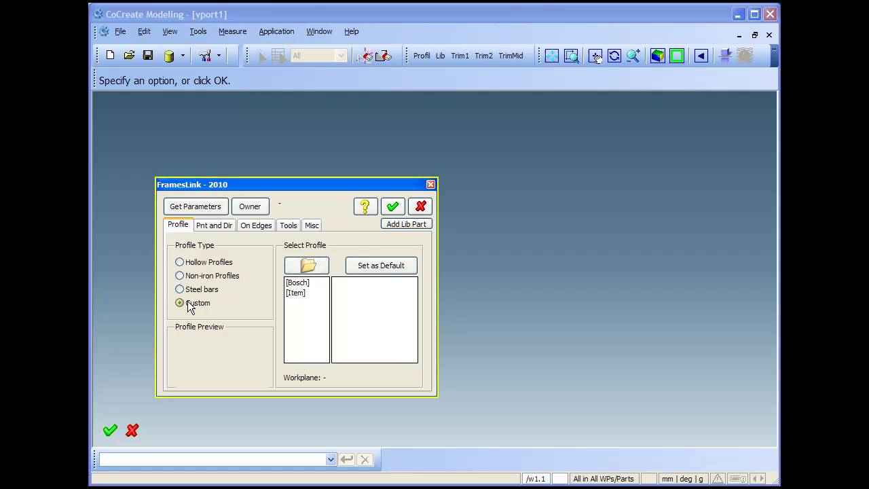
click(299, 283)
click(346, 293)
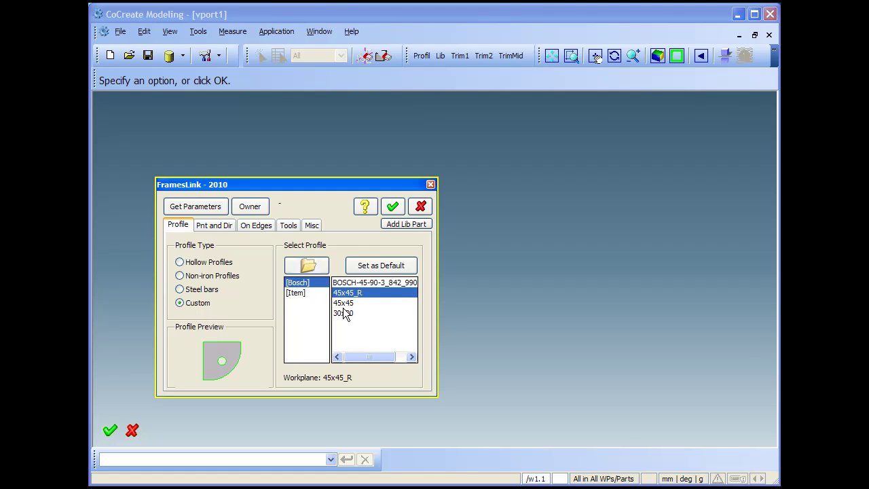
click(344, 303)
click(346, 313)
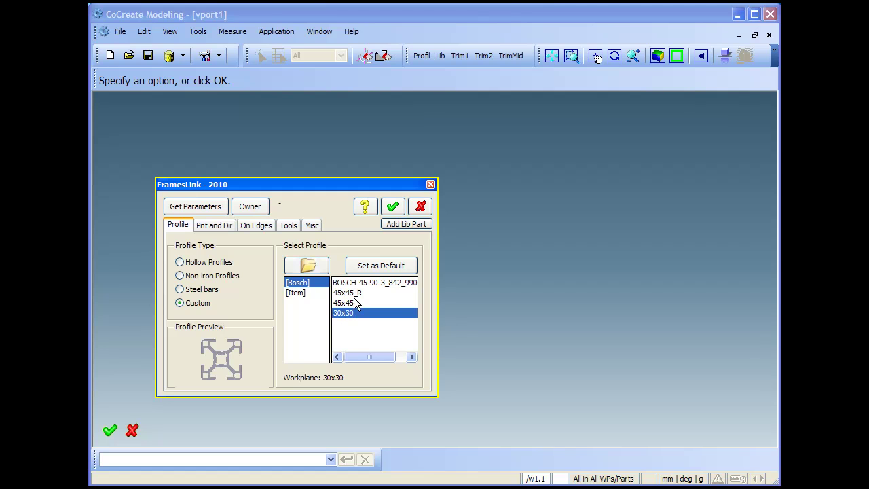
click(354, 284)
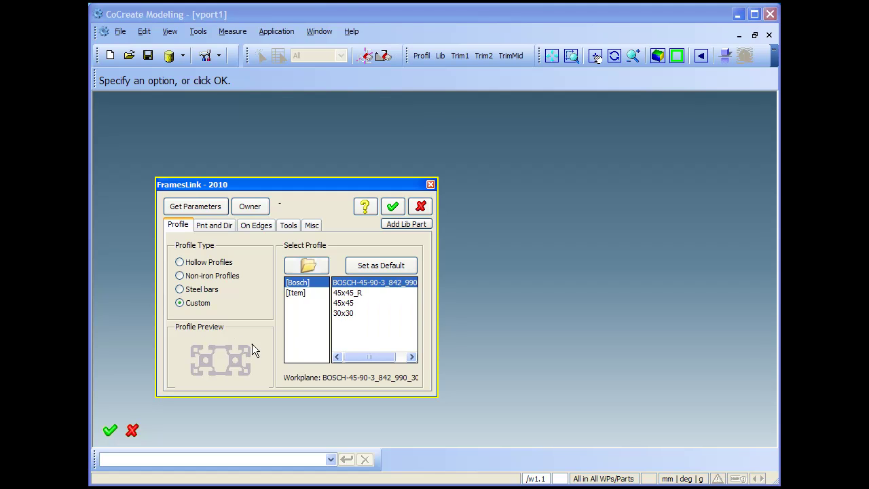
click(300, 292)
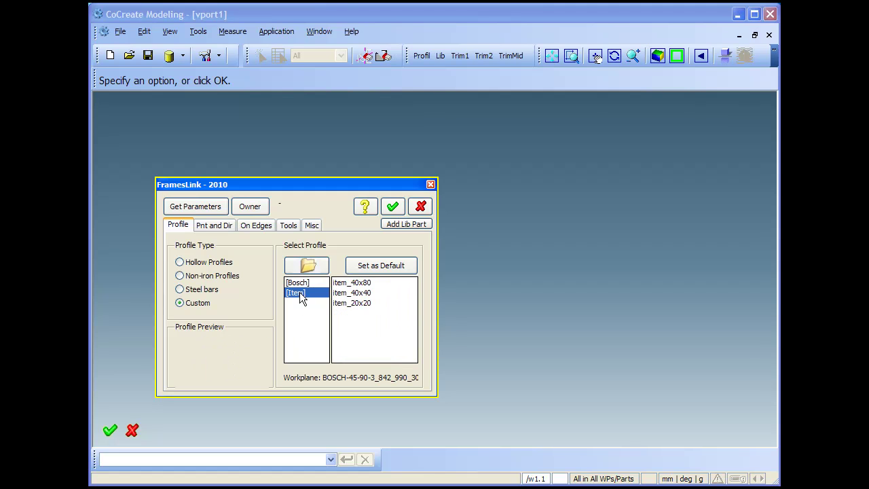
click(356, 297)
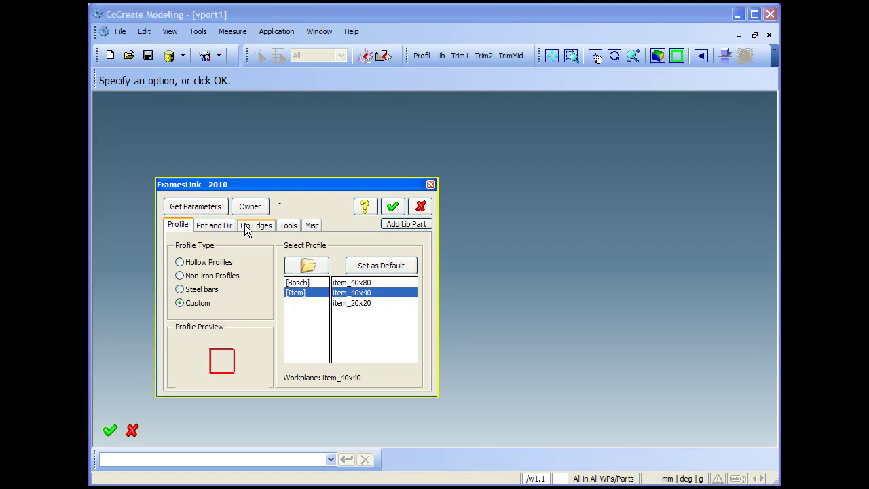
Step: Show the On Edges placement options, move the dialog aside, and orbit the truss flatter
click(223, 226)
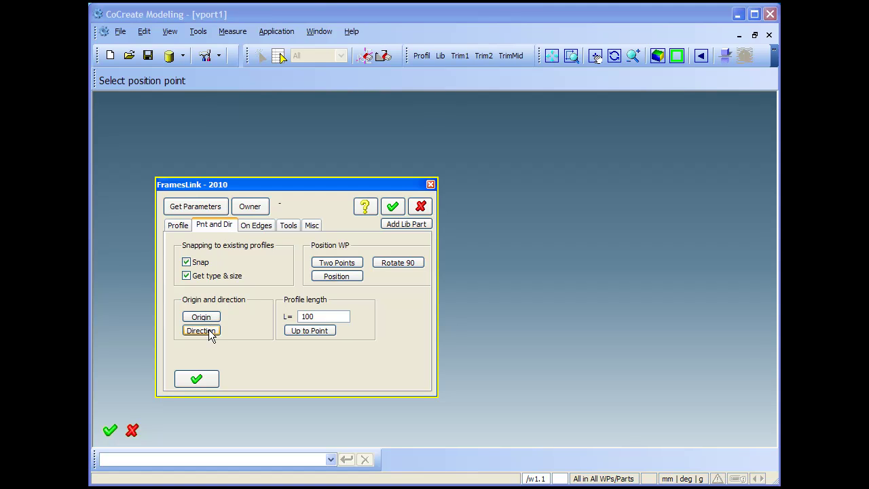
click(268, 228)
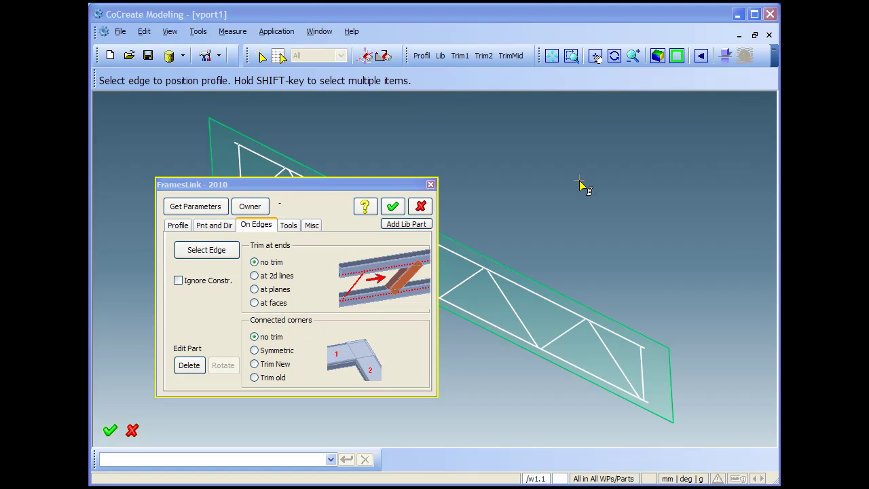
drag(395, 188, 342, 227)
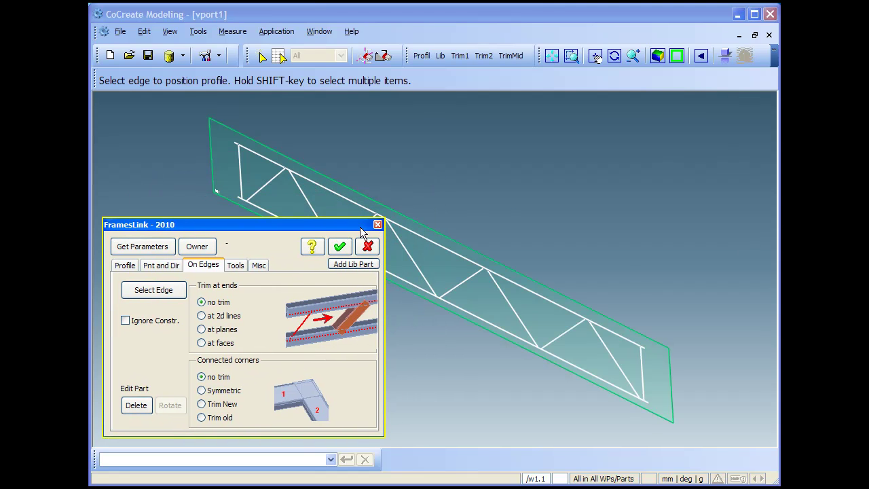
scroll(528, 206, down, 2)
middle_drag(530, 202, 569, 206)
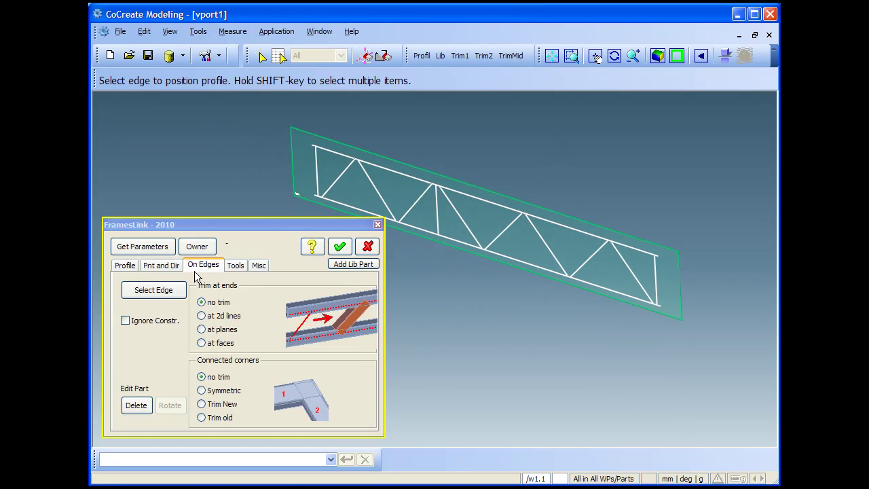
Step: Set the profile to hollow, nominal dimension 80, wall thickness 4.5, material Steel
click(128, 268)
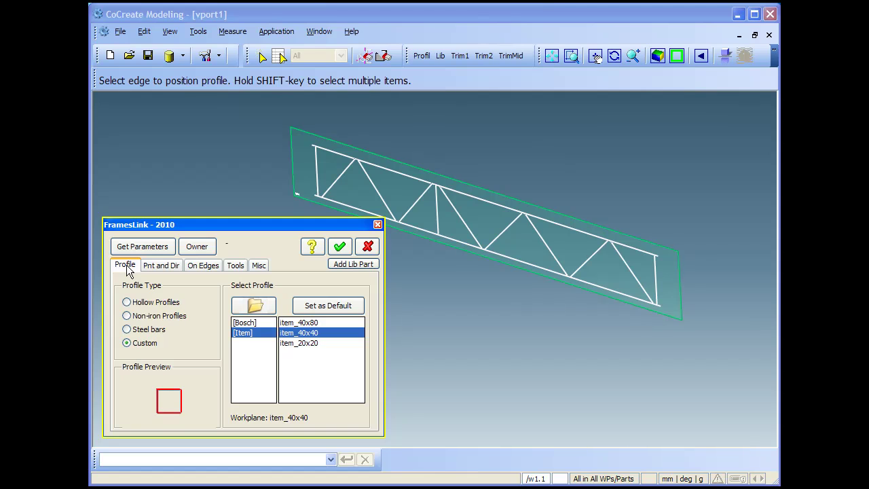
click(127, 301)
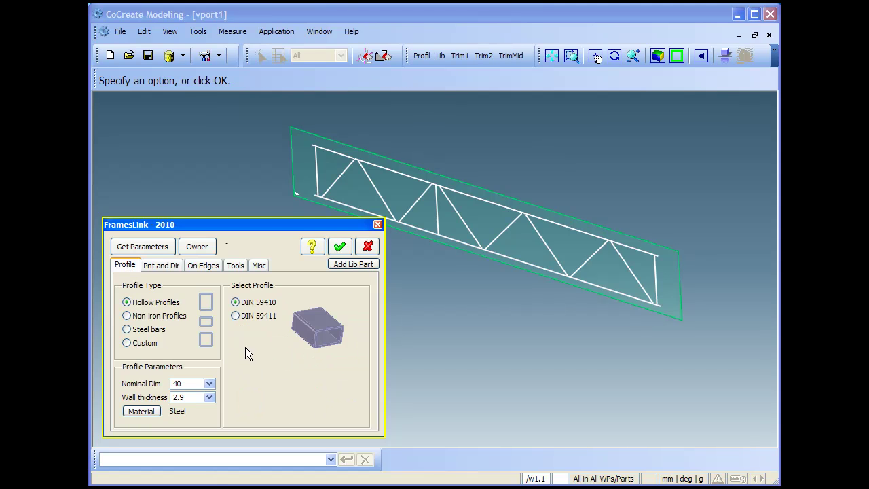
click(209, 384)
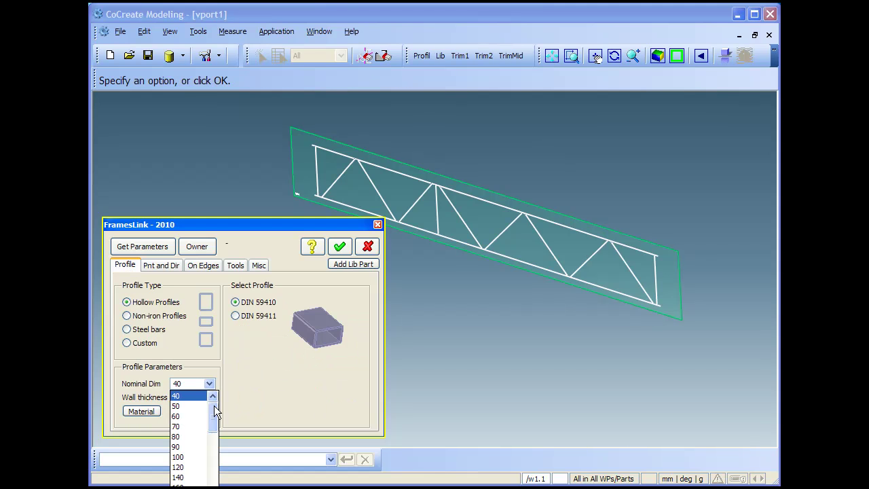
click(190, 436)
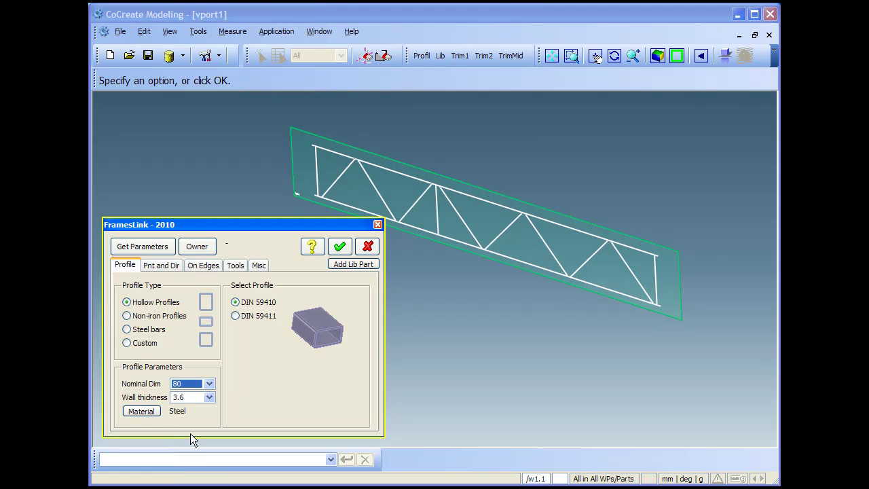
click(209, 399)
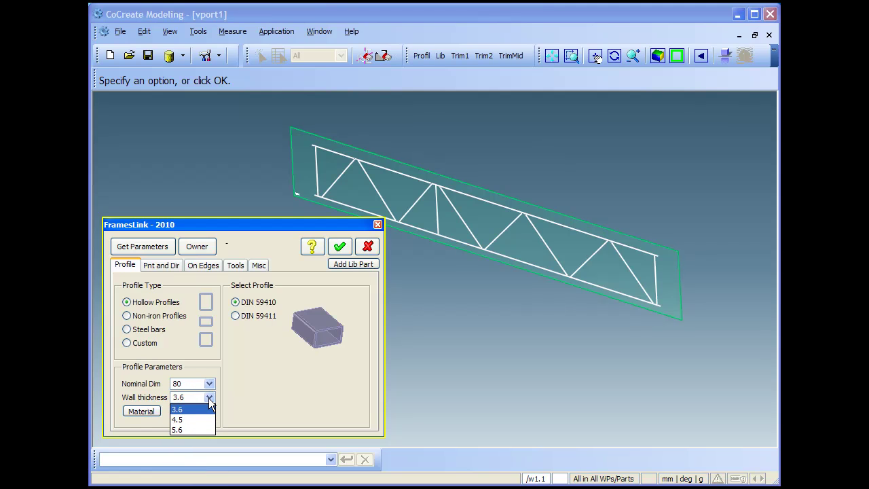
click(204, 418)
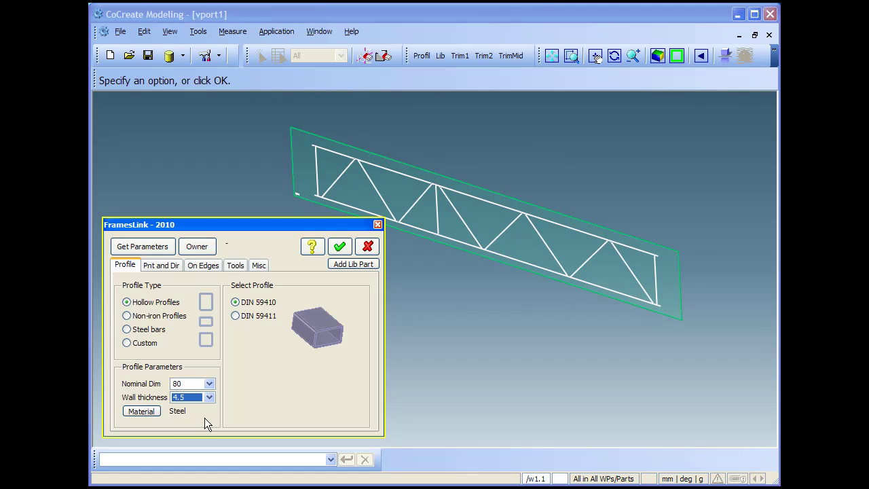
click(144, 410)
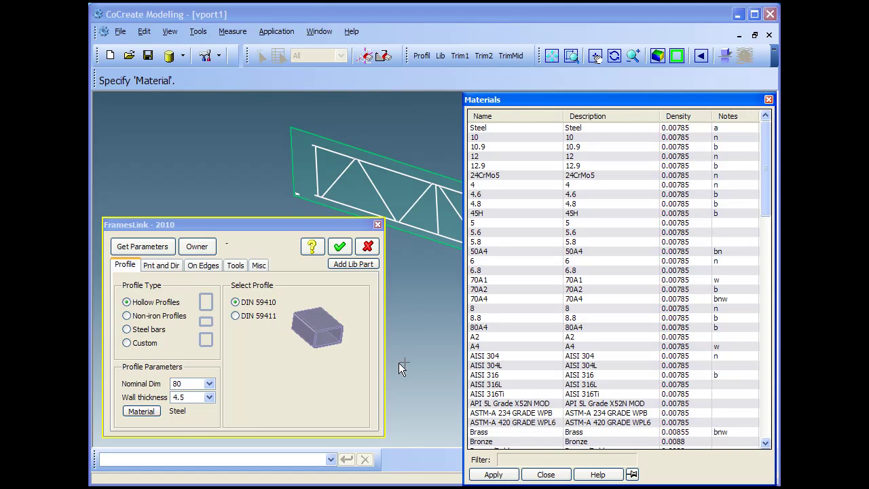
double_click(500, 129)
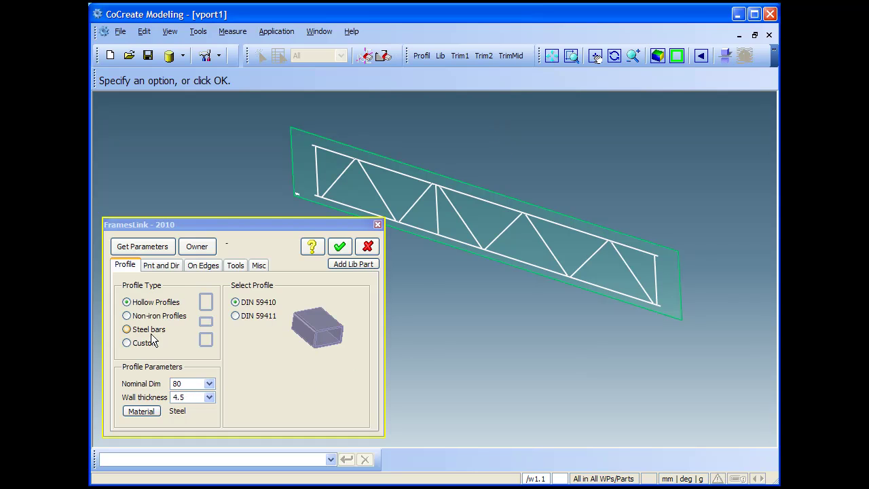
Step: Place profiles along the truss's top and bottom chord edges
click(197, 265)
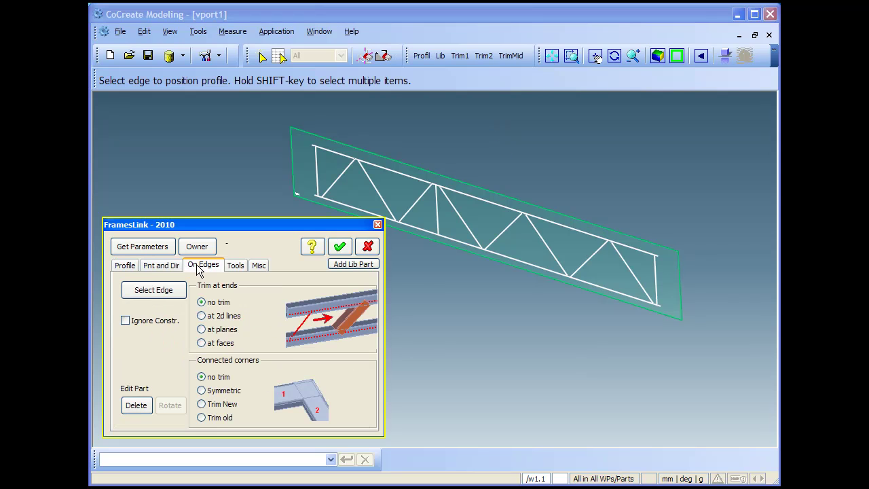
click(176, 290)
click(391, 173)
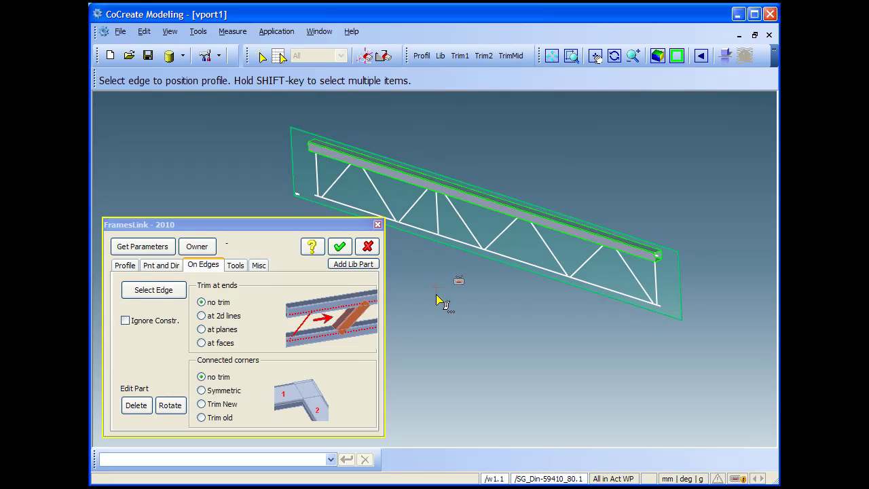
click(423, 230)
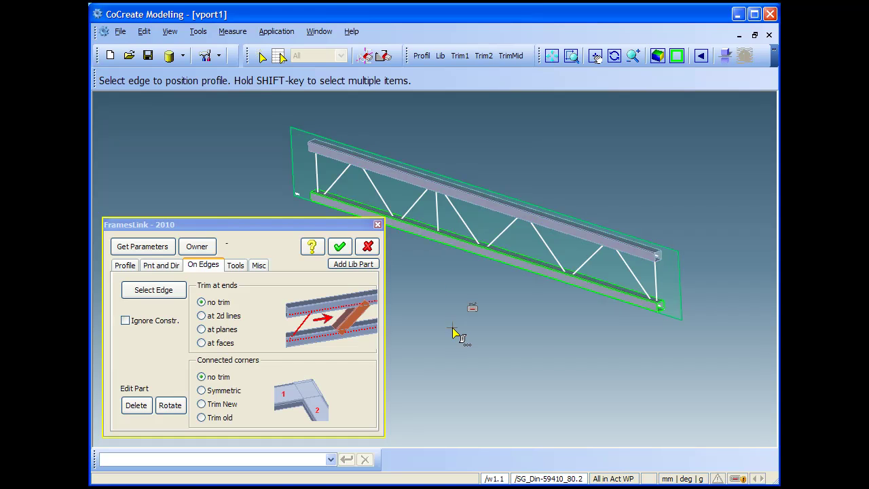
scroll(601, 326, up, 5)
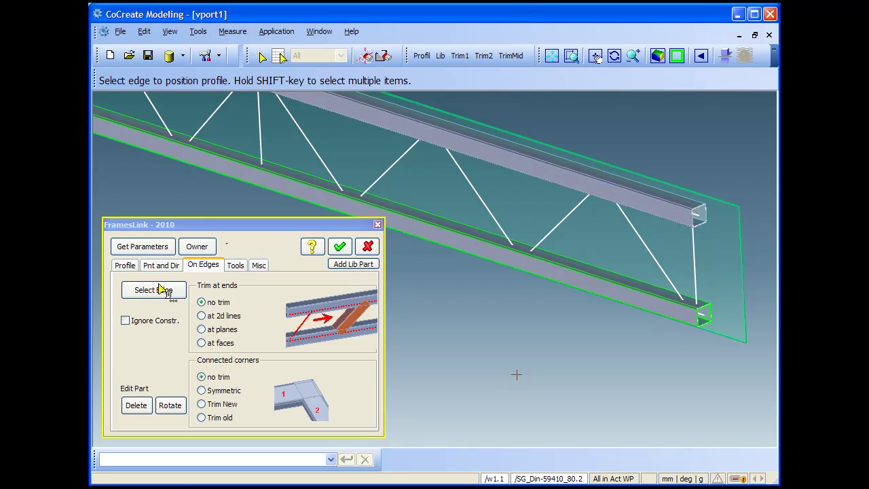
Step: Change the profile nominal dimension to 40
click(125, 265)
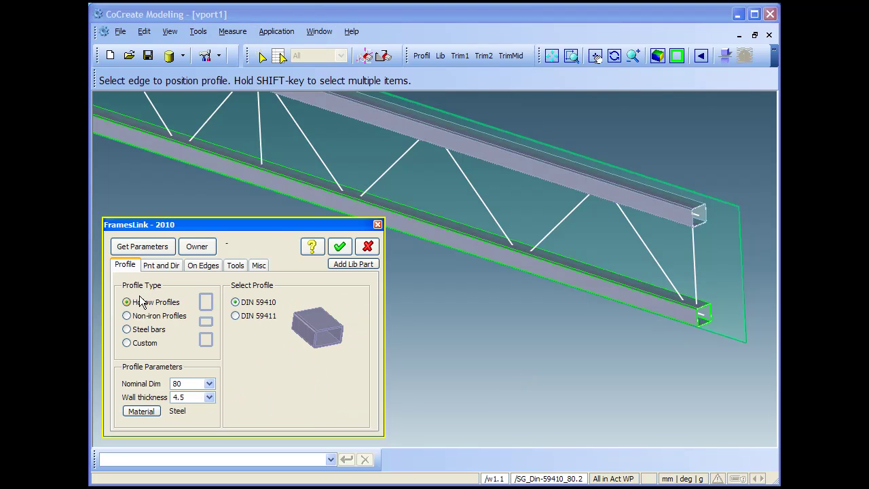
click(209, 384)
scroll(204, 399, up, 2)
click(199, 396)
Step: Enable Trim at faces and pick the inner faces of both chord beams as trimming faces
click(201, 266)
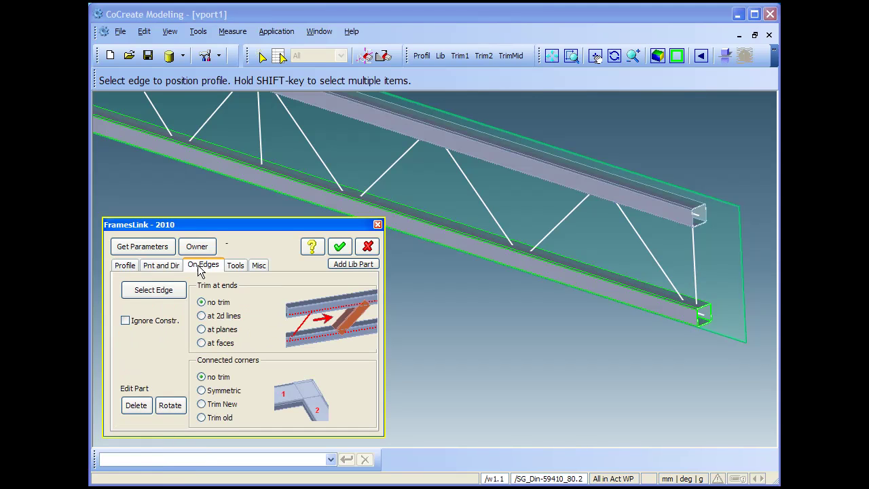
click(217, 346)
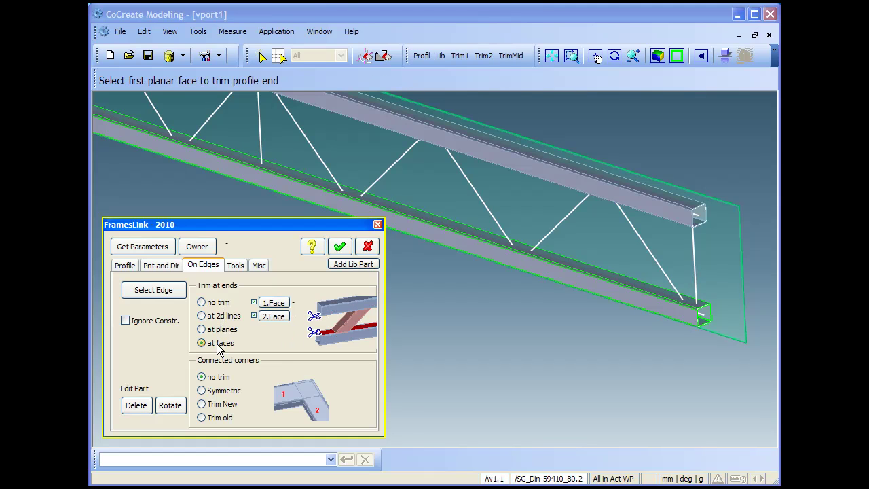
click(552, 256)
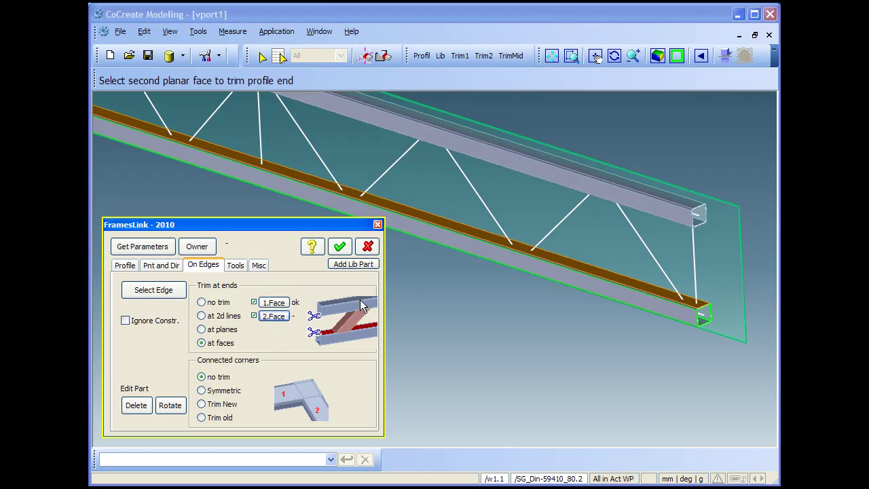
mouse_move(523, 213)
middle_down()
mouse_move(533, 174)
mouse_move(523, 229)
middle_up()
click(532, 153)
click(175, 290)
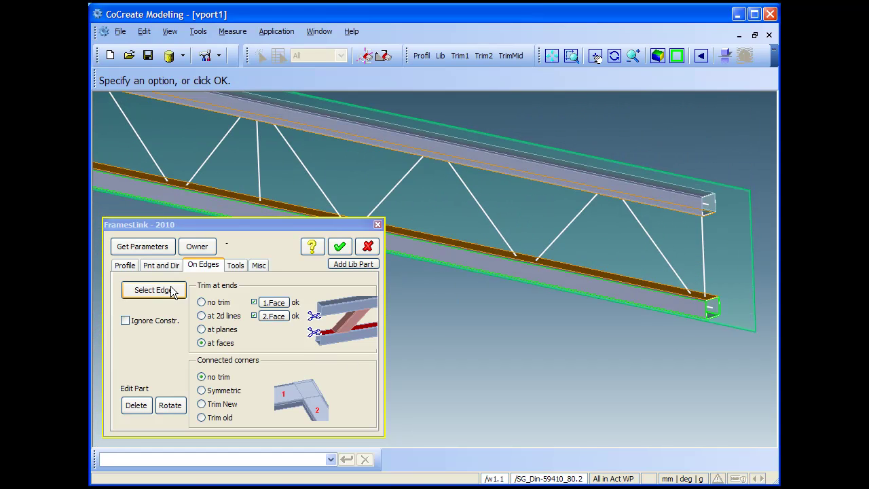
Step: Select the seven truss diagonals and finish to create trimmed 40 mm hollow profiles
click(678, 281)
click(572, 221)
click(495, 221)
click(409, 193)
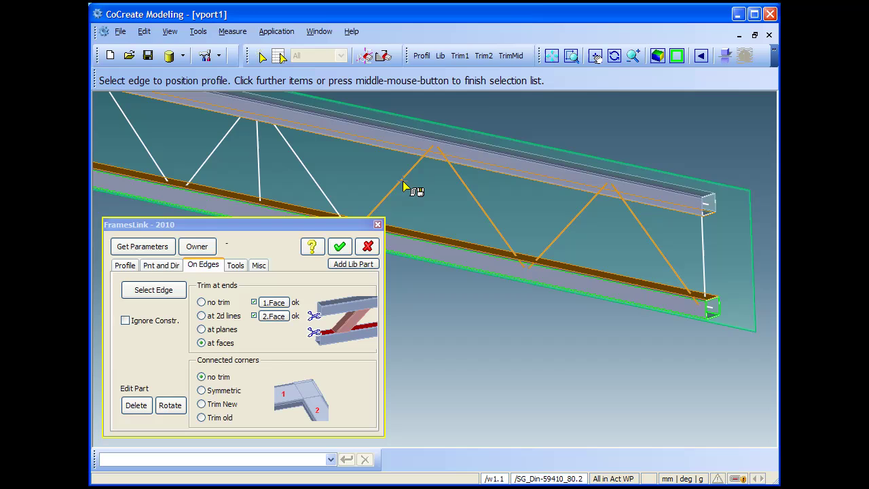
click(330, 192)
click(211, 154)
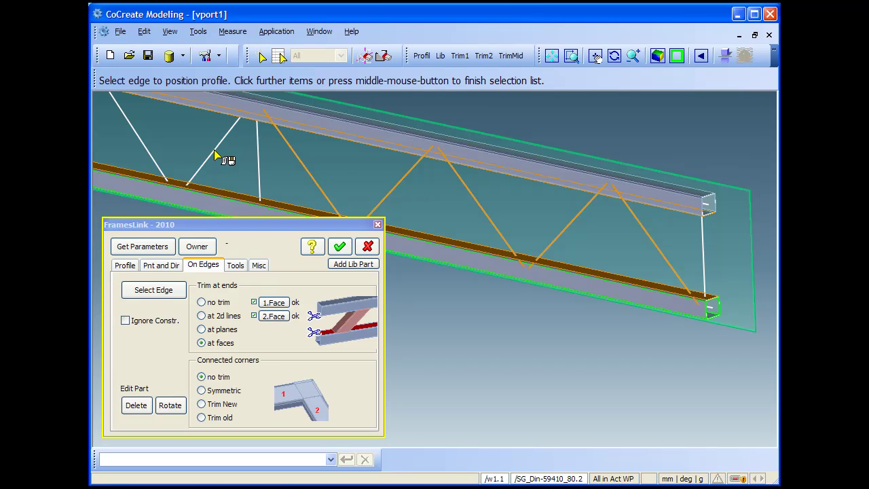
click(152, 155)
middle_drag(236, 155, 380, 202)
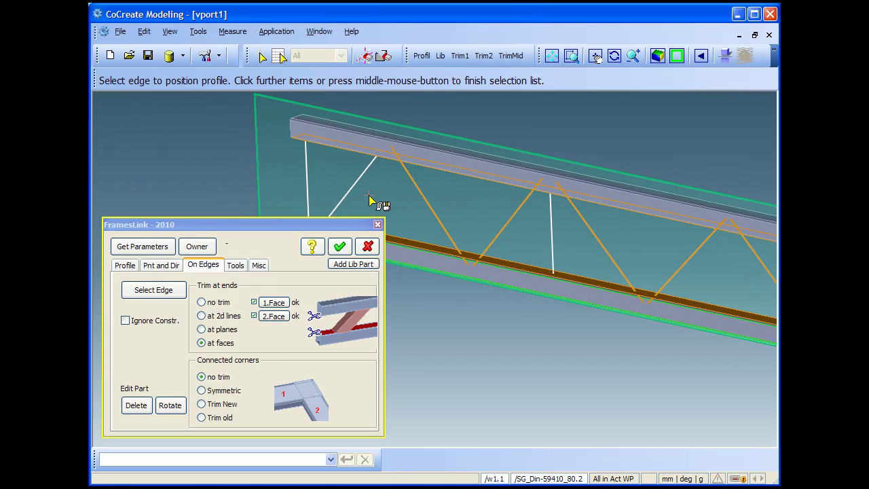
middle_click(444, 325)
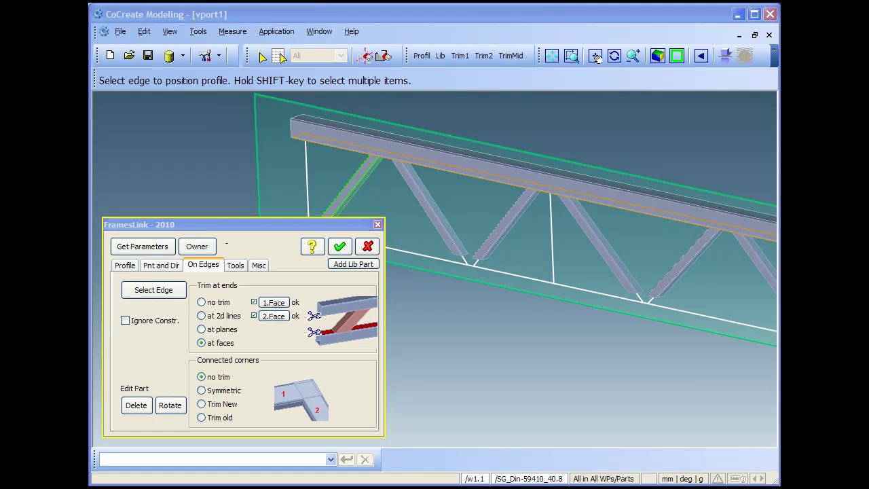
middle_drag(688, 291, 576, 246)
Step: Change the profile nominal dimension to 50
click(132, 265)
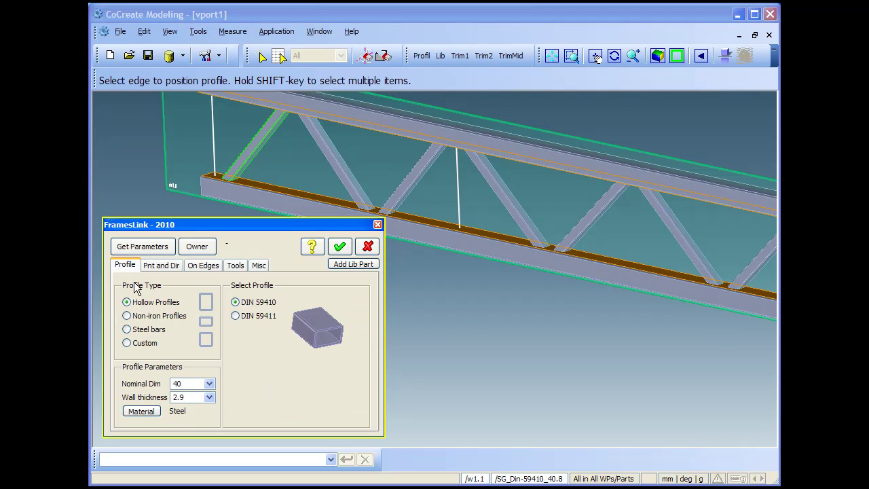
click(209, 383)
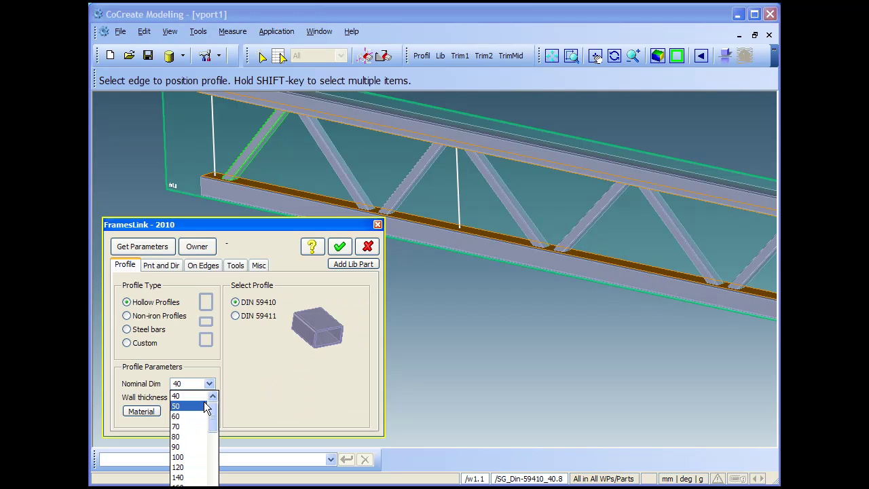
click(203, 400)
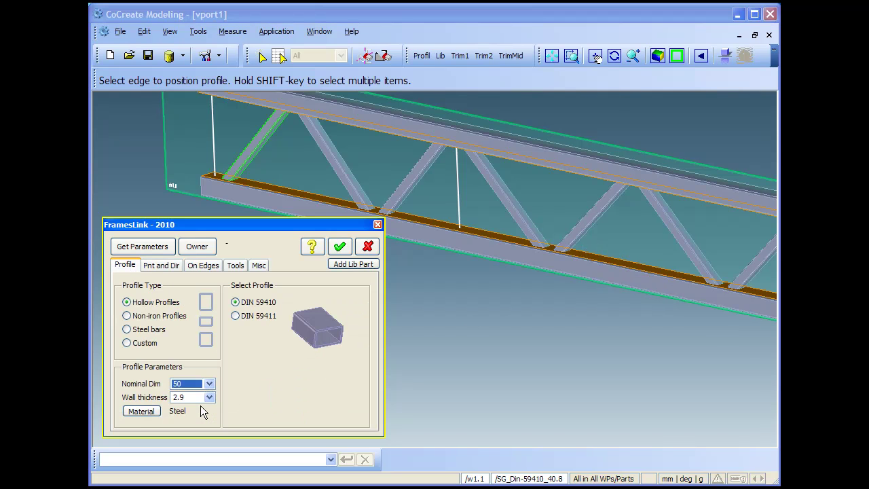
click(192, 265)
Step: Place profiles on the left, middle and right vertical posts
click(179, 290)
click(214, 145)
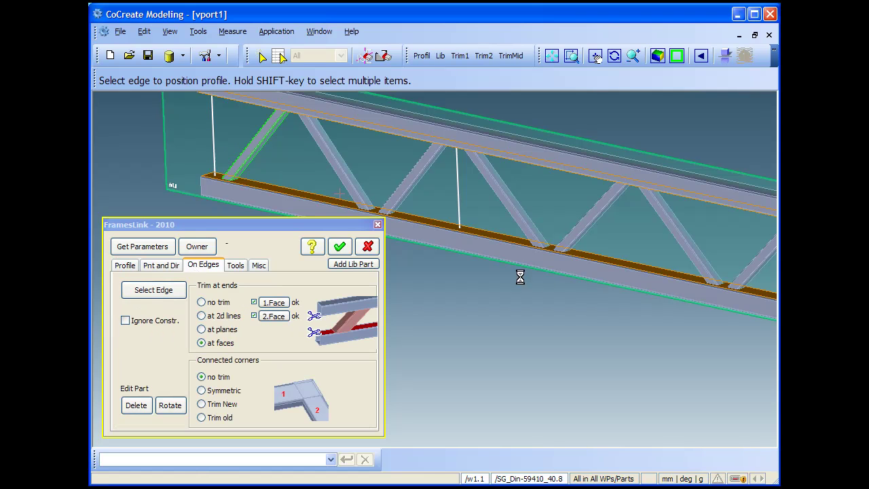
click(461, 196)
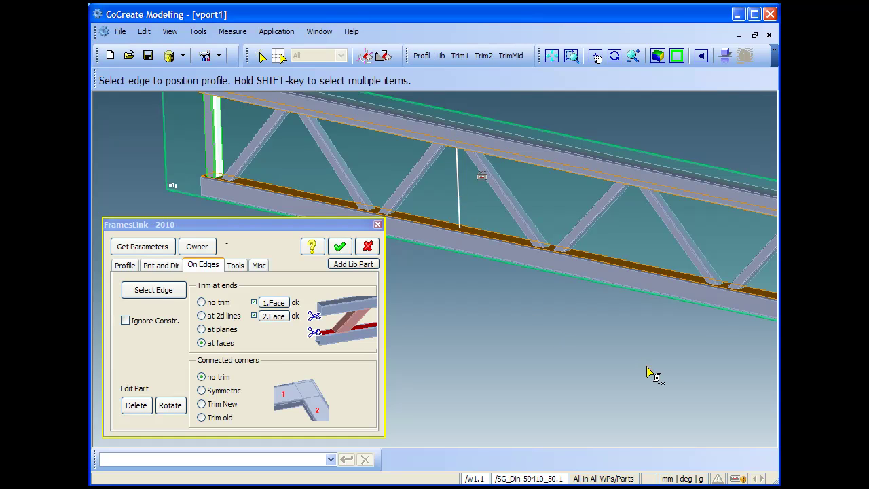
middle_drag(699, 350, 352, 272)
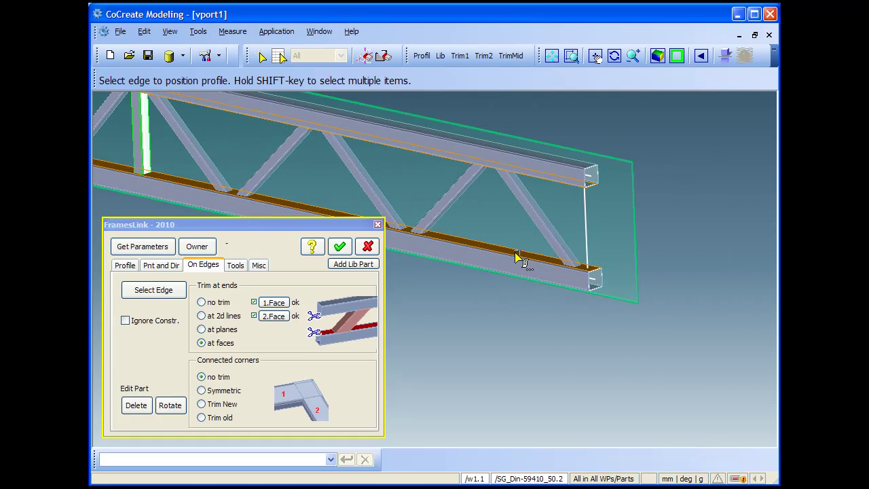
click(589, 230)
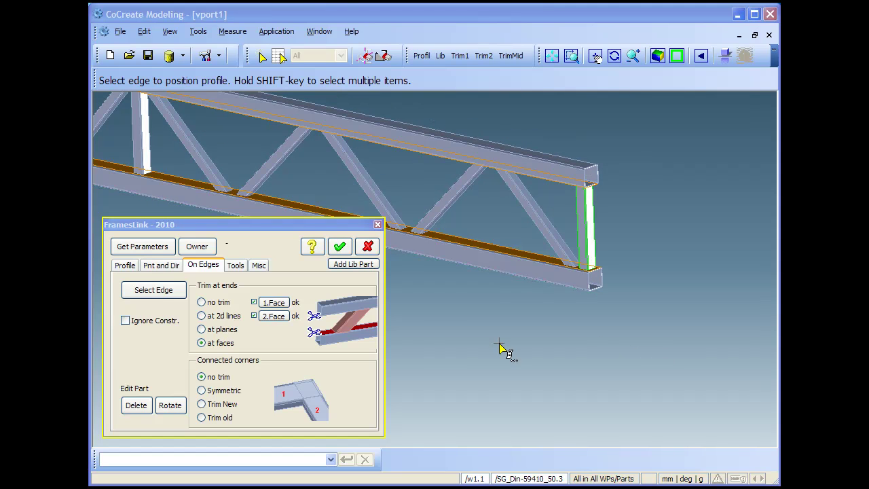
Step: Confirm the frame, accept grouping the parts into assembly assy1, and view the whole truss
click(339, 248)
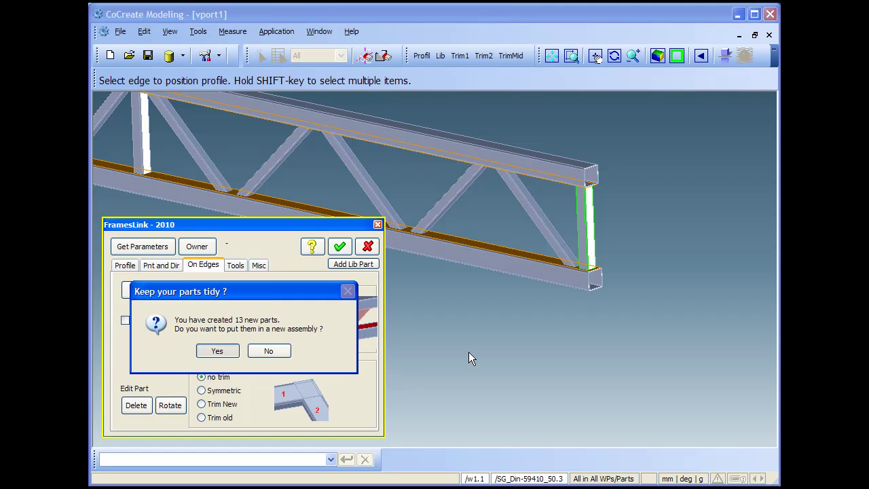
key(Return)
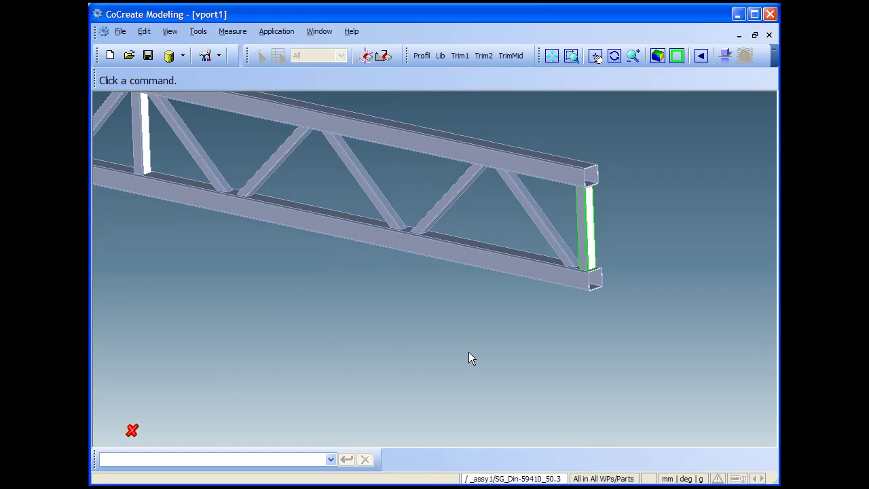
middle_drag(484, 355, 601, 350)
scroll(563, 292, down, 3)
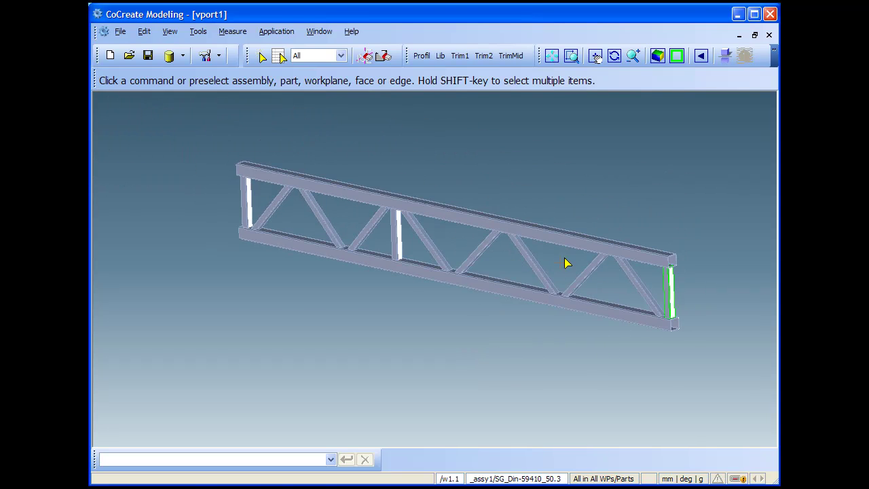
mouse_move(556, 275)
middle_down()
mouse_move(553, 294)
mouse_move(563, 274)
middle_up()
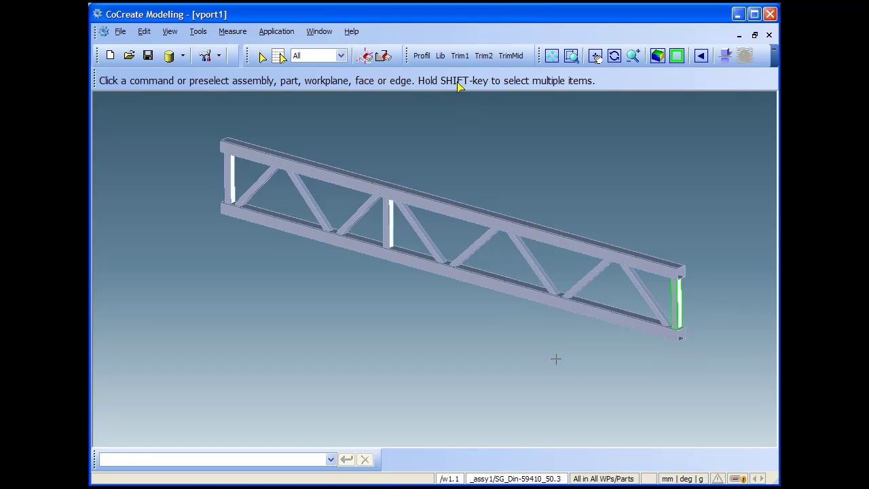
Step: Place a 1000 mm cross profile at the top chord end using Pnt and Dir
click(421, 56)
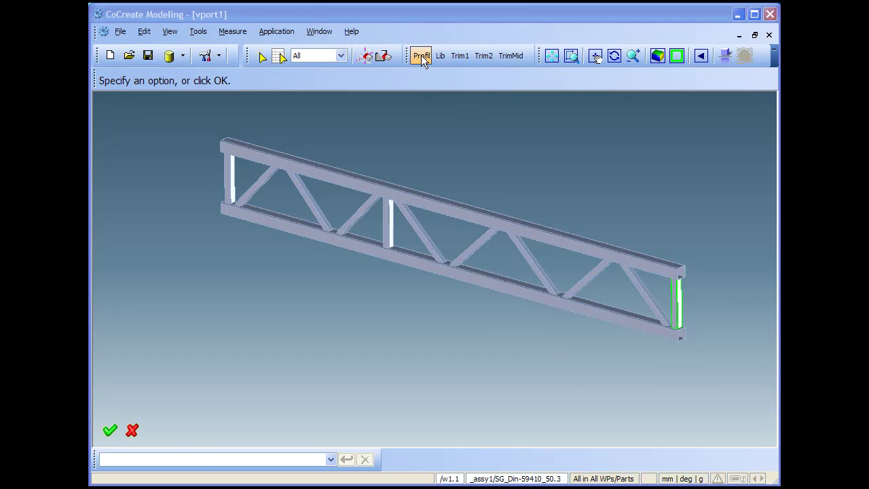
click(421, 55)
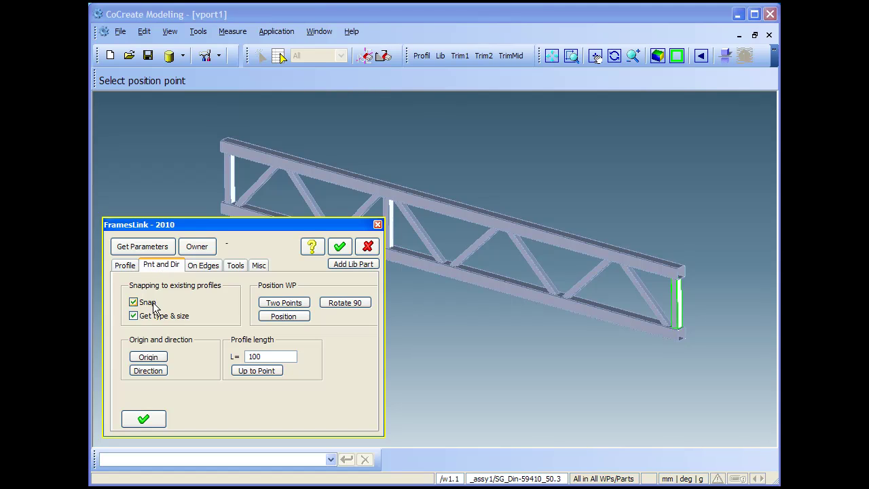
click(150, 358)
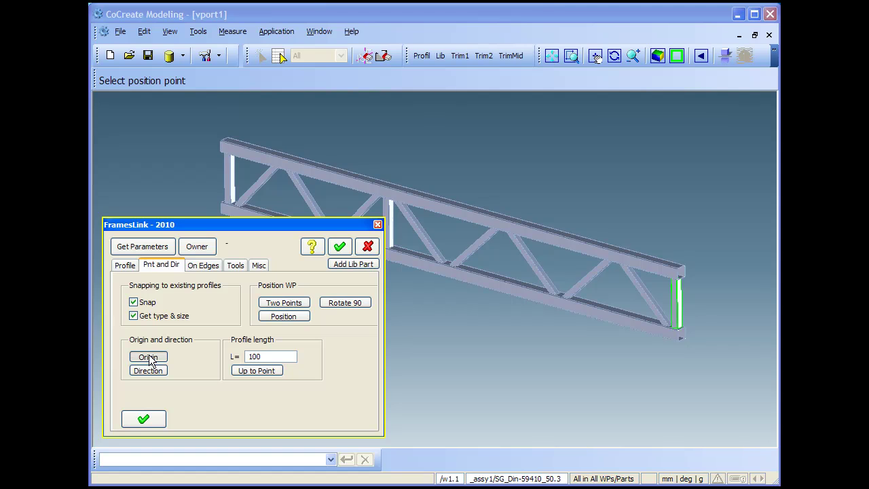
click(571, 57)
click(539, 199)
click(718, 372)
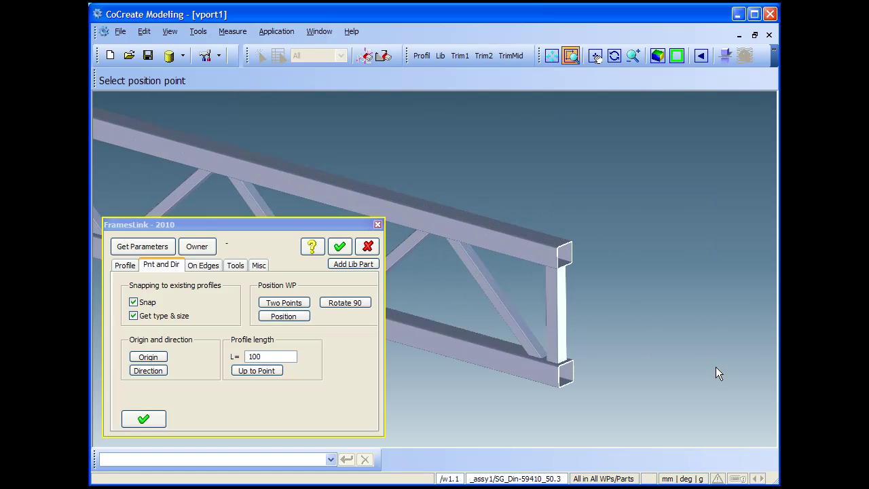
click(514, 248)
click(502, 266)
mouse_move(496, 279)
mouse_down()
mouse_move(523, 289)
mouse_move(508, 286)
mouse_up()
click(522, 288)
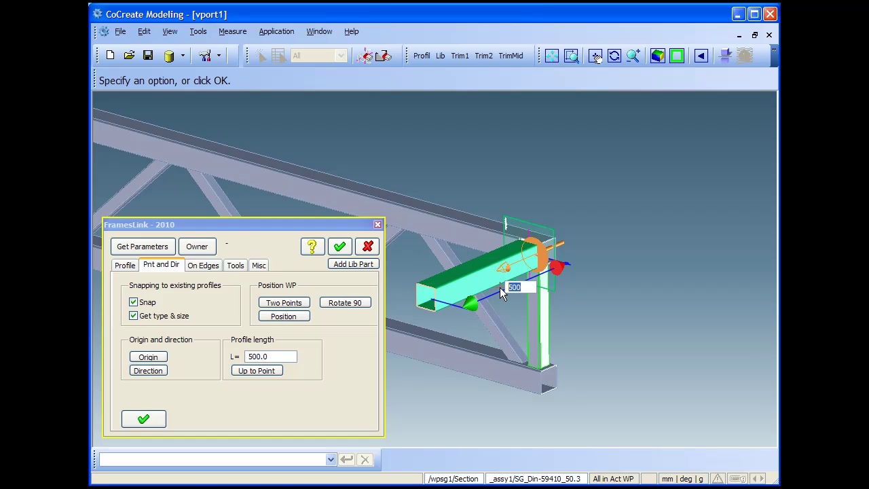
text(1000)
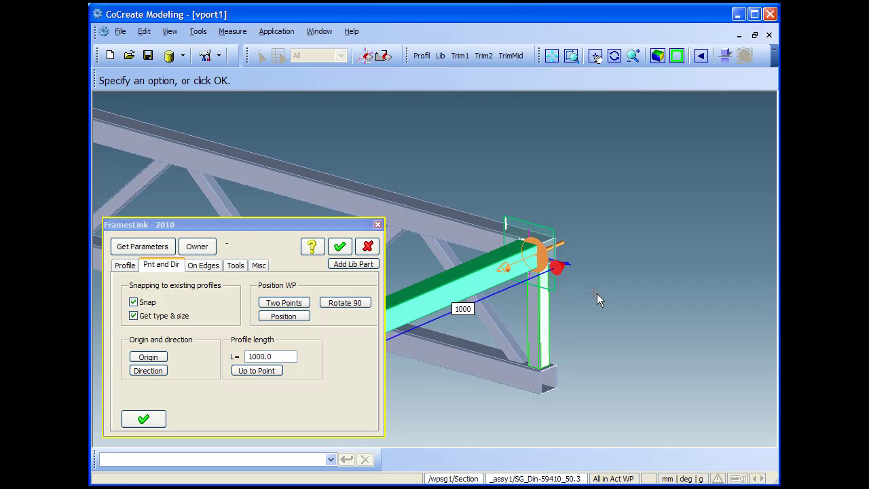
click(145, 417)
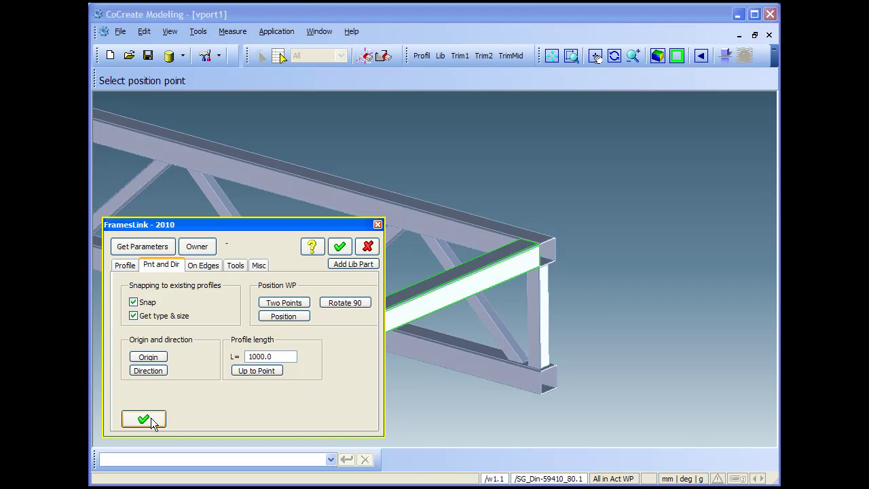
Step: Add cross profiles at the bottom chord end and the opposite top corner
click(145, 357)
click(499, 377)
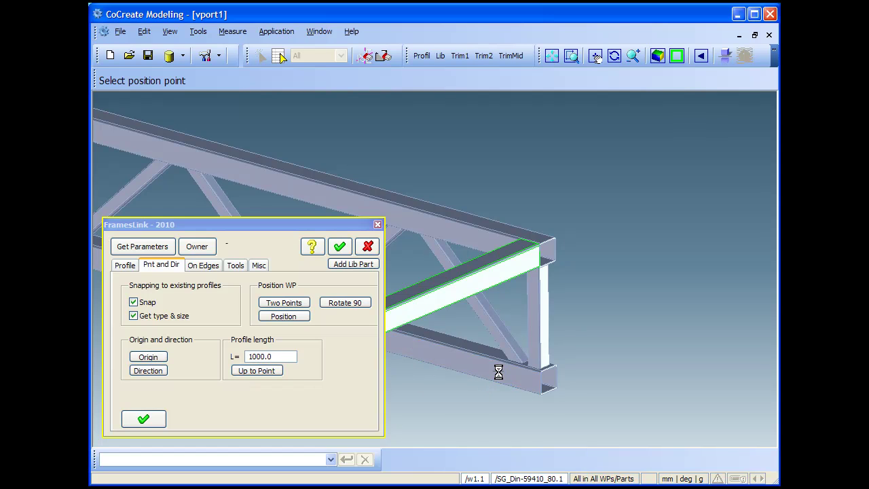
click(145, 420)
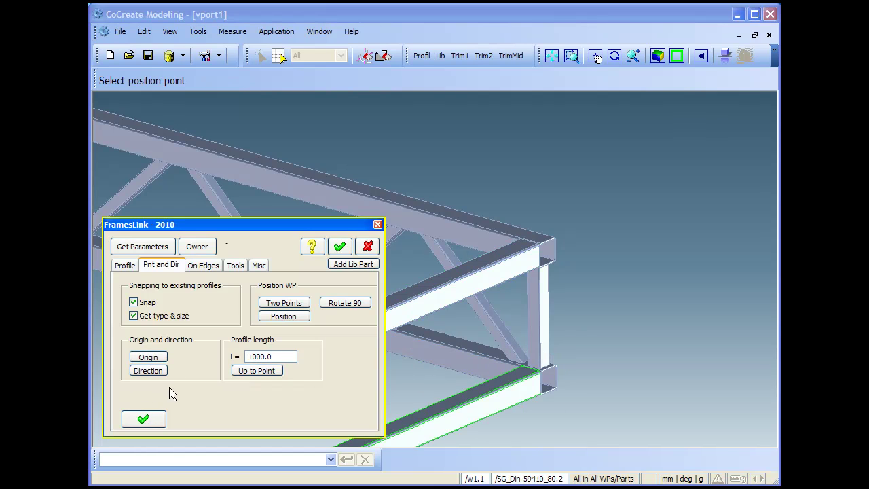
click(699, 56)
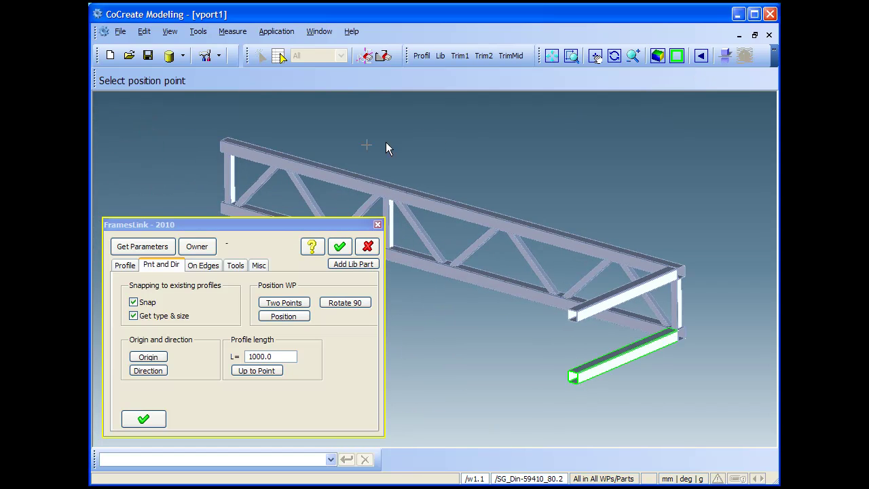
click(226, 146)
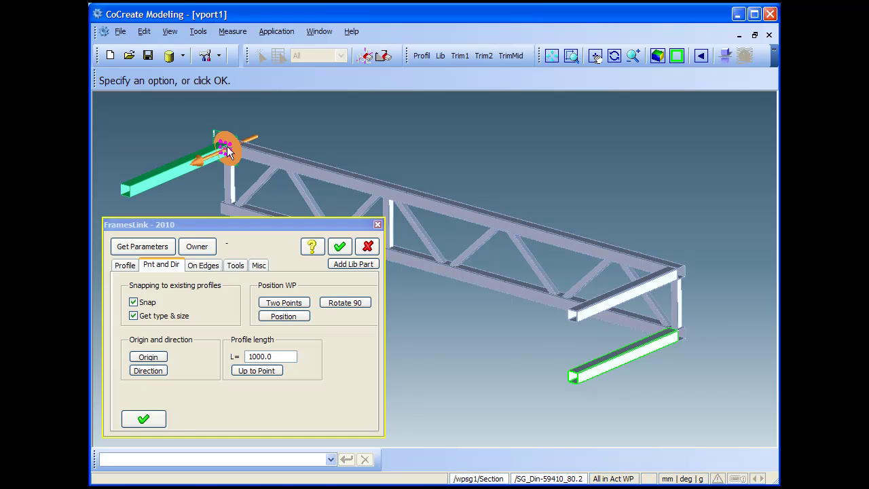
click(151, 415)
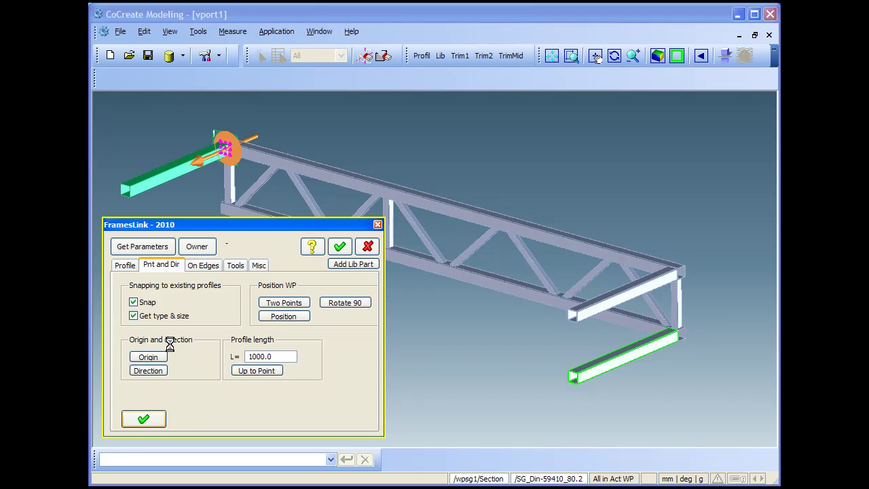
Step: Add the cross profile at the remaining bottom corner and turn the view toward the far end
click(228, 210)
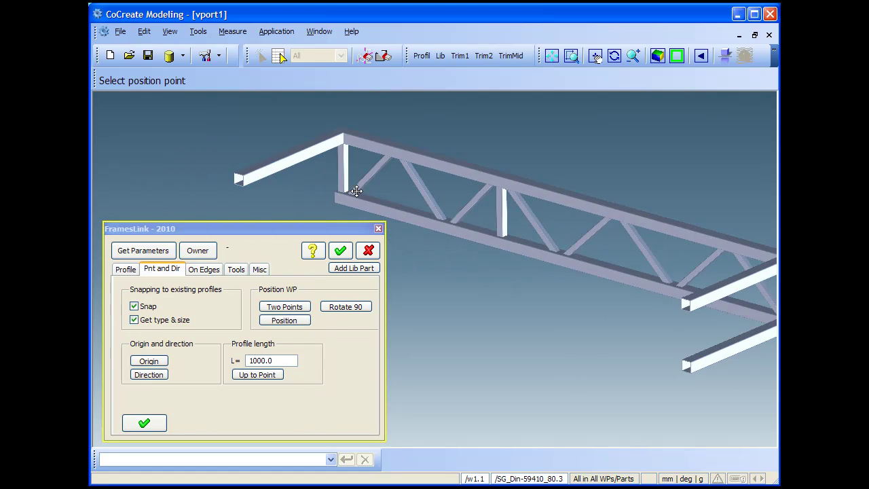
scroll(356, 190, up, 2)
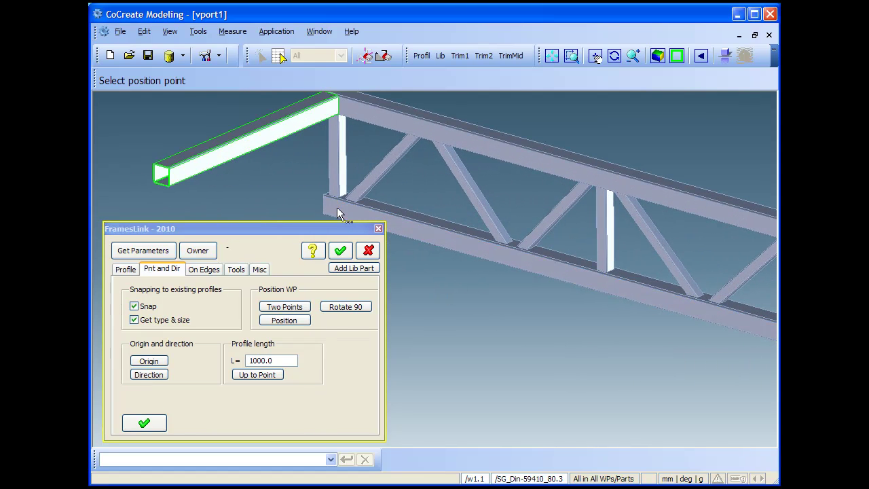
click(145, 422)
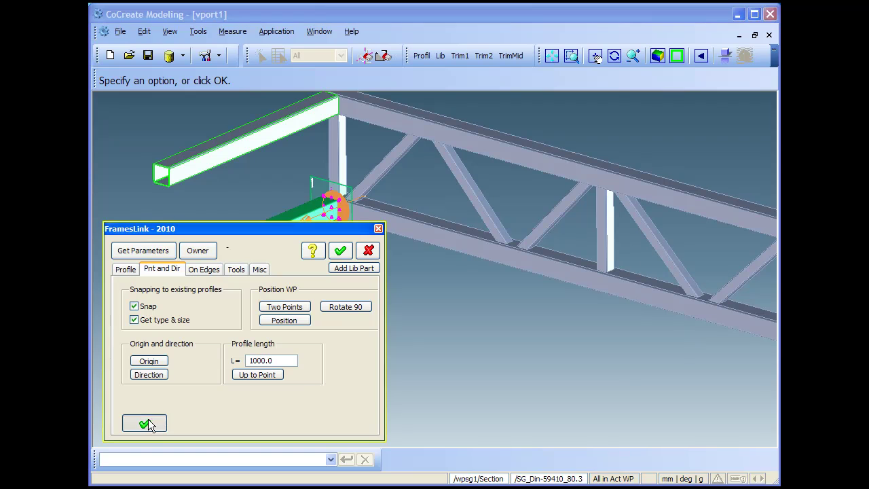
scroll(590, 257, down, 3)
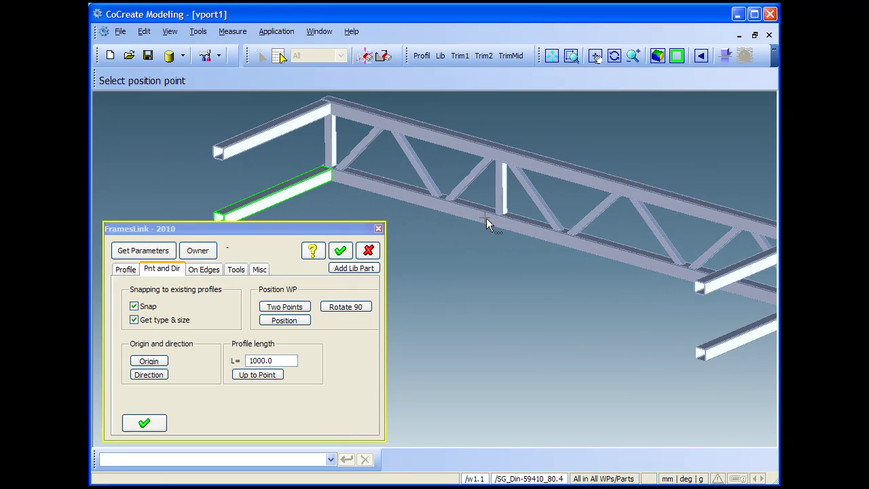
middle_drag(493, 228, 487, 247)
scroll(575, 372, up, 5)
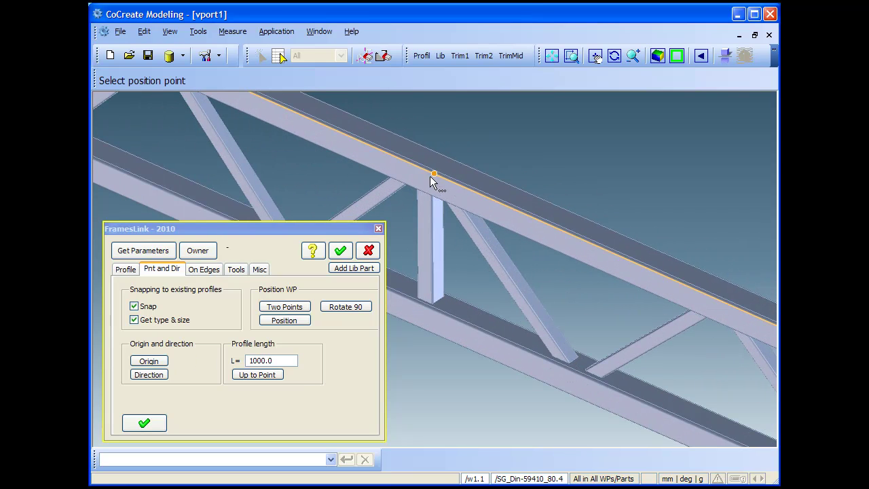
Step: Add a 1000 mm cross profile on the top chord at the middle post
click(149, 360)
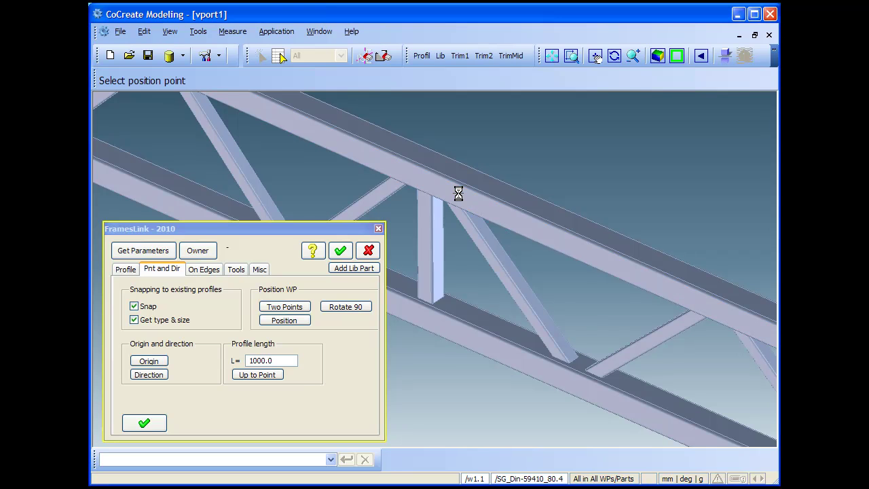
click(458, 195)
click(146, 423)
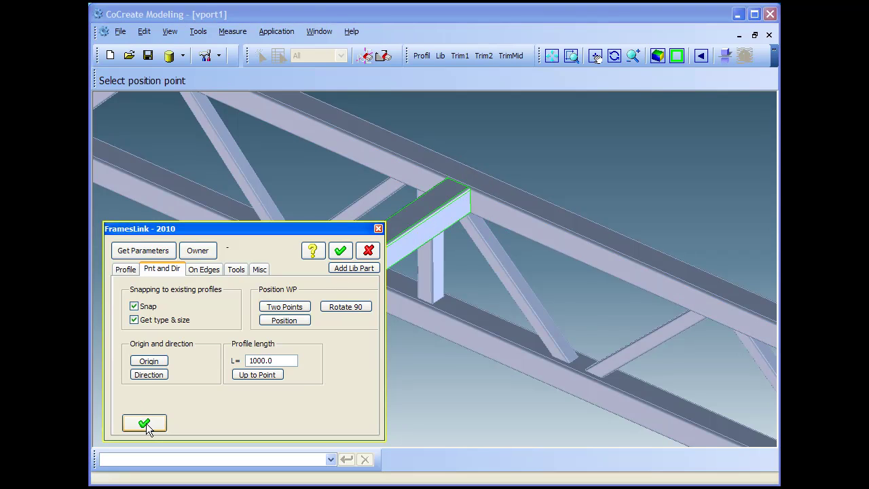
middle_drag(474, 407, 486, 335)
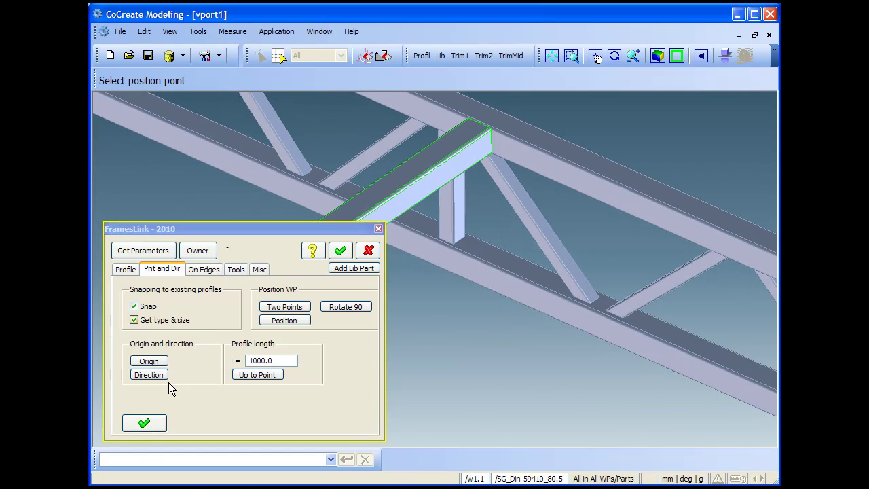
Step: Add the matching cross profile on the bottom chord below the middle post
click(152, 360)
click(492, 280)
click(143, 424)
click(236, 269)
click(237, 414)
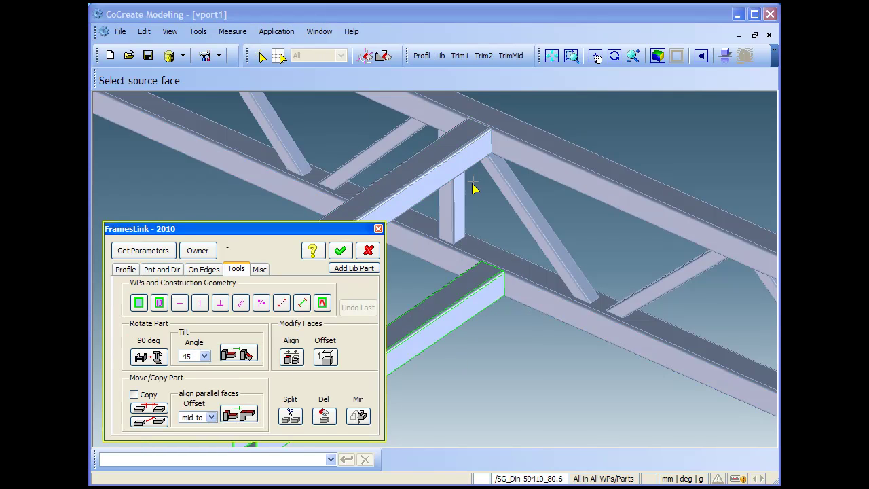
Step: Align the upper and lower middle beams' faces to the middle post's face
click(478, 153)
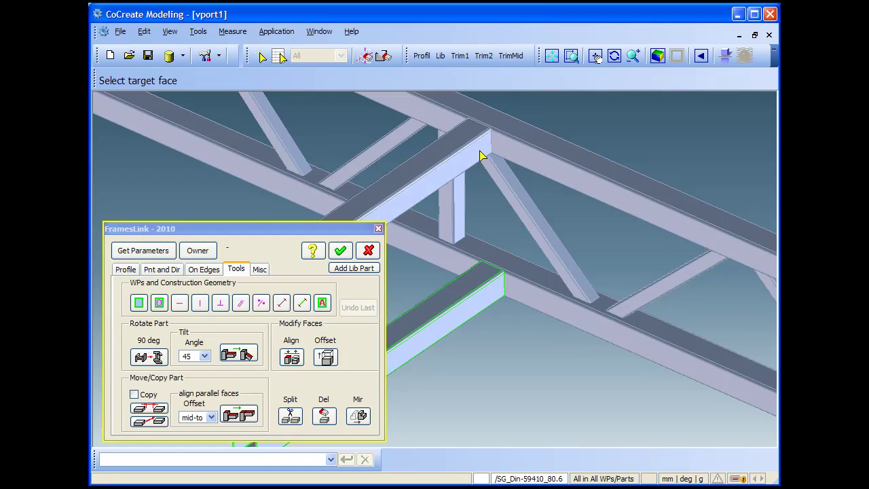
click(460, 197)
click(479, 303)
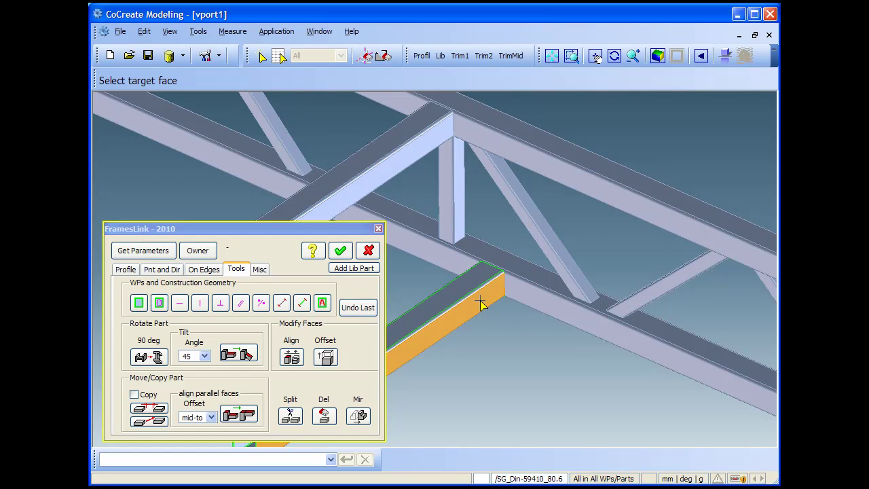
click(459, 227)
scroll(509, 261, down, 3)
scroll(536, 275, down, 2)
middle_drag(547, 291, 533, 305)
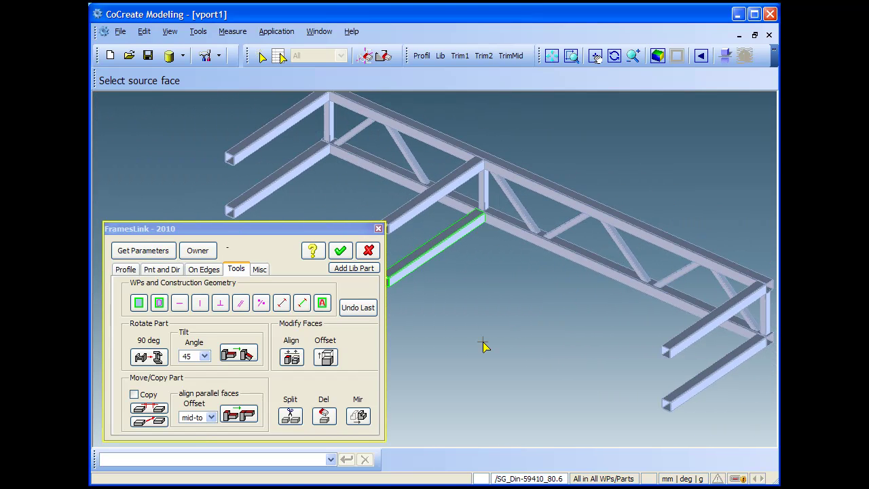
Step: Set up Move/Copy Part in copy mode along the beam edge with a 1080 mm distance
click(134, 395)
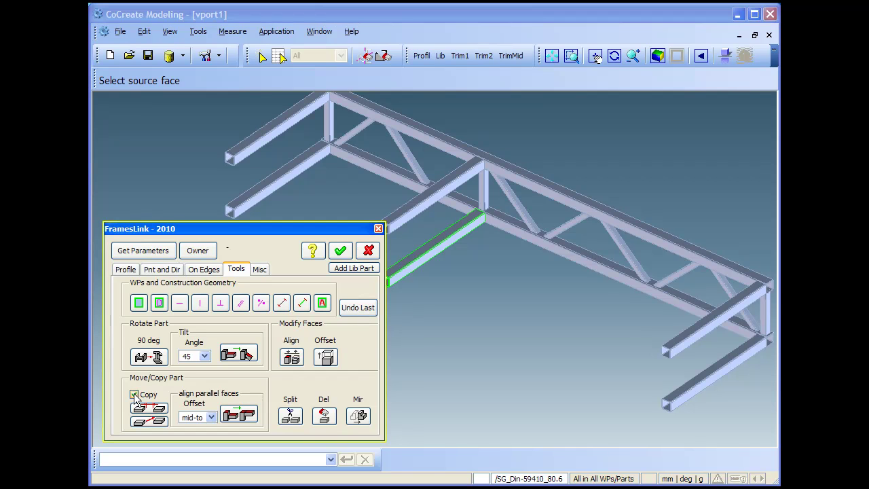
click(148, 412)
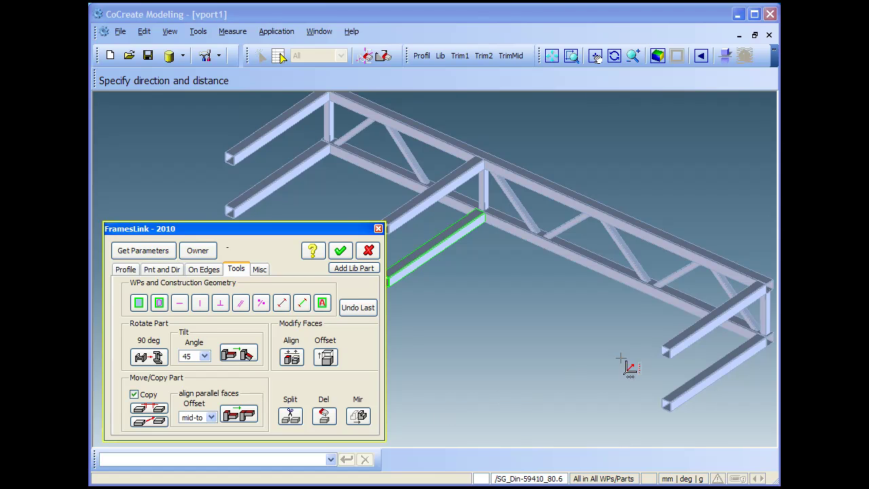
click(732, 319)
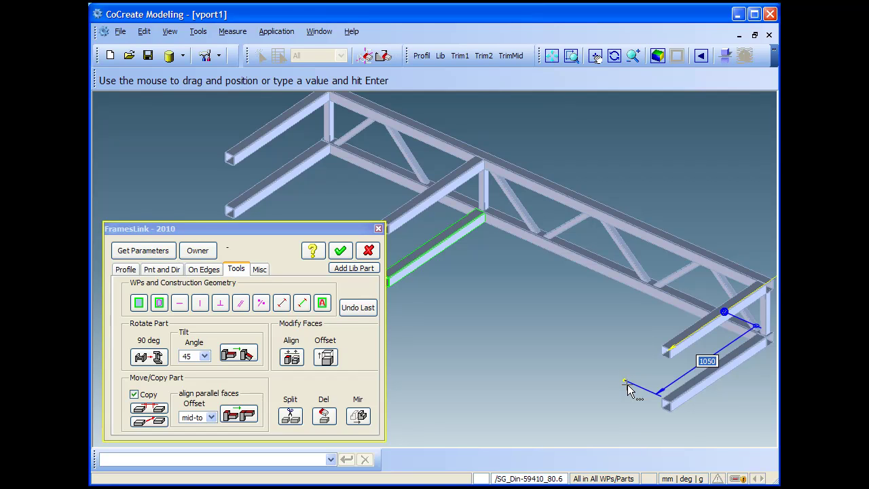
text(1)
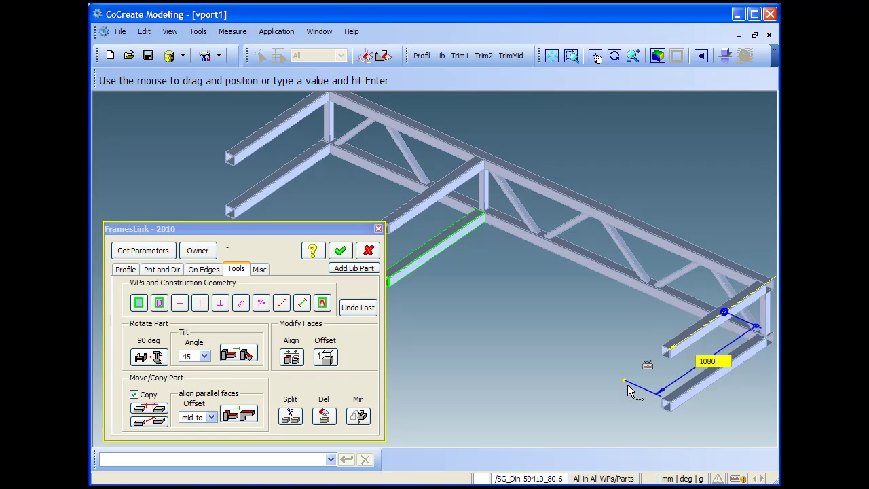
key(Return)
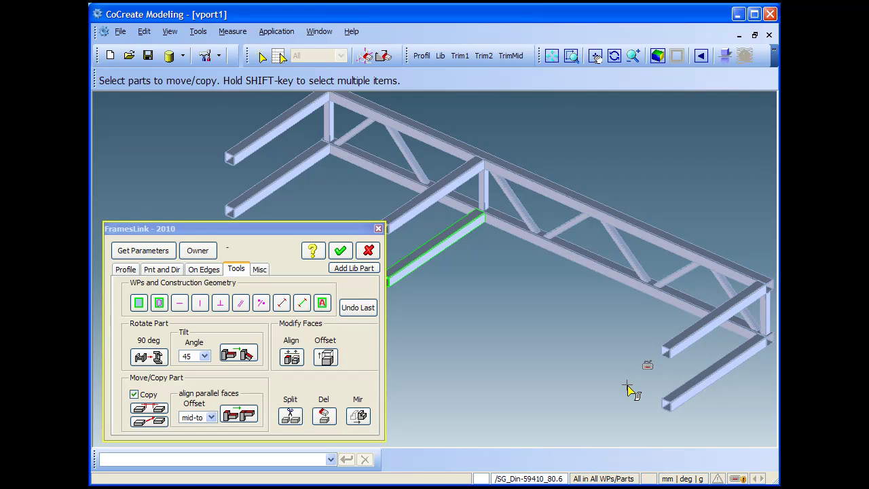
Step: Copy the top and bottom chords, both end posts and the braces across, then inspect the frame
click(674, 245)
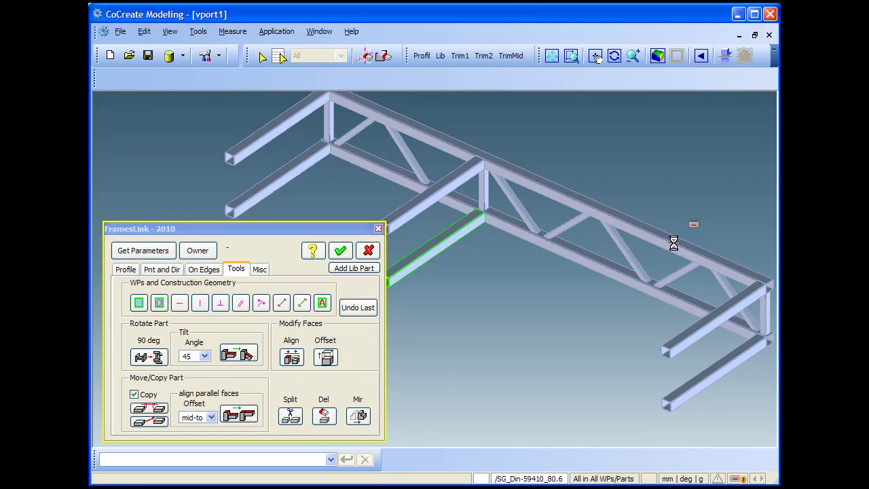
click(609, 273)
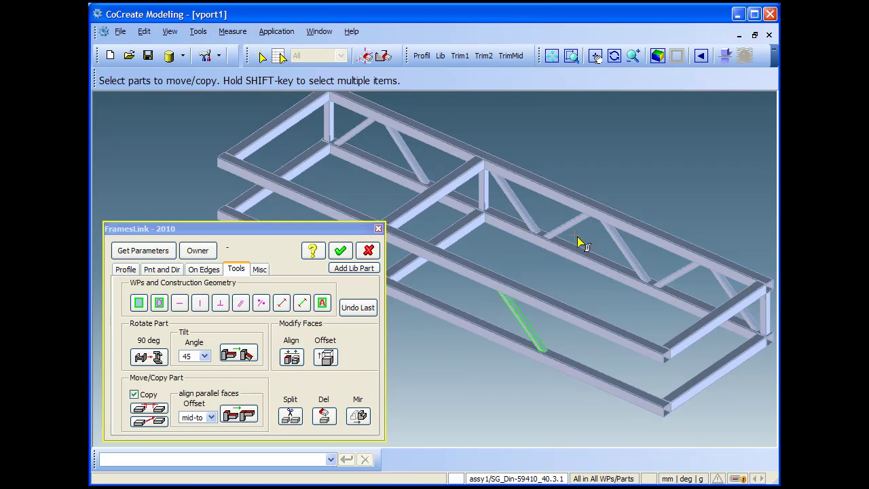
click(480, 198)
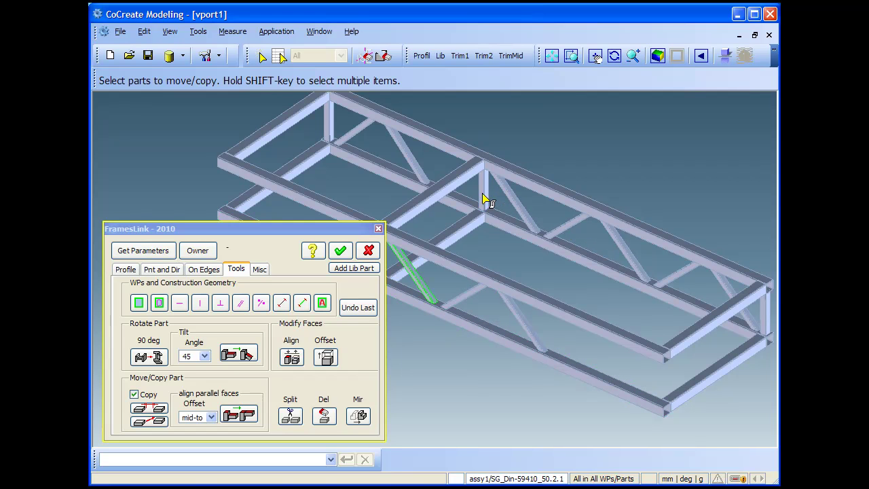
click(330, 117)
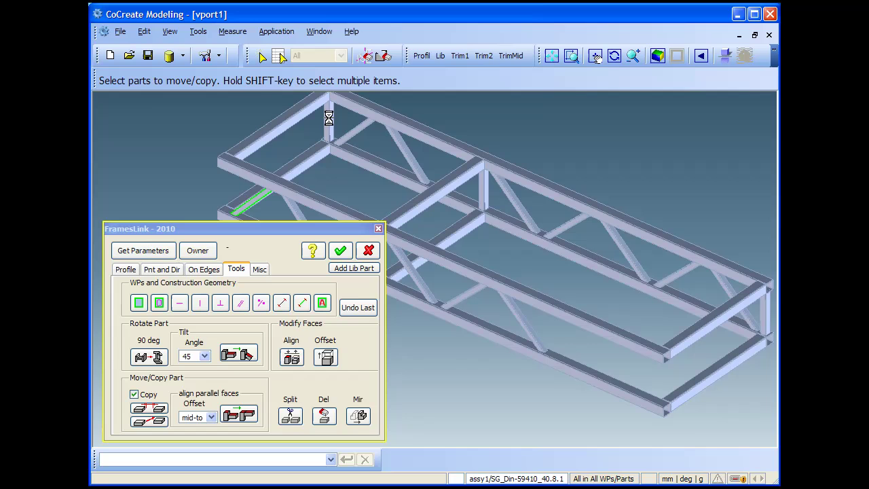
click(683, 272)
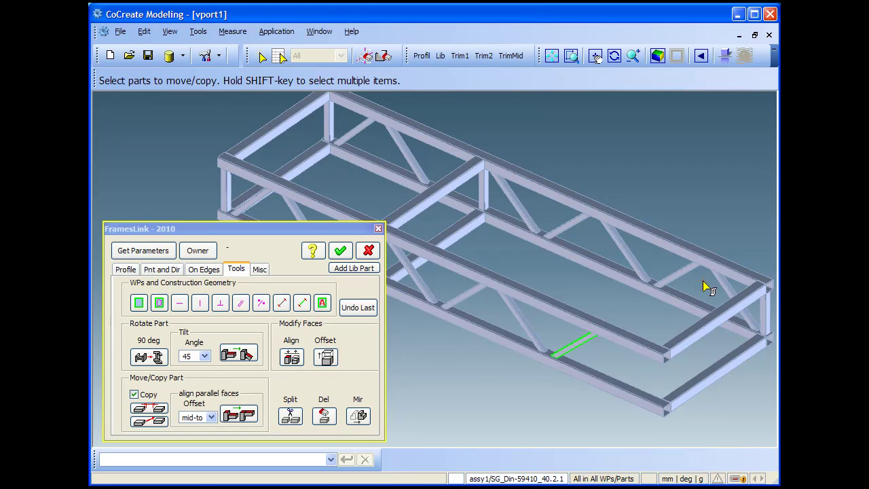
click(763, 318)
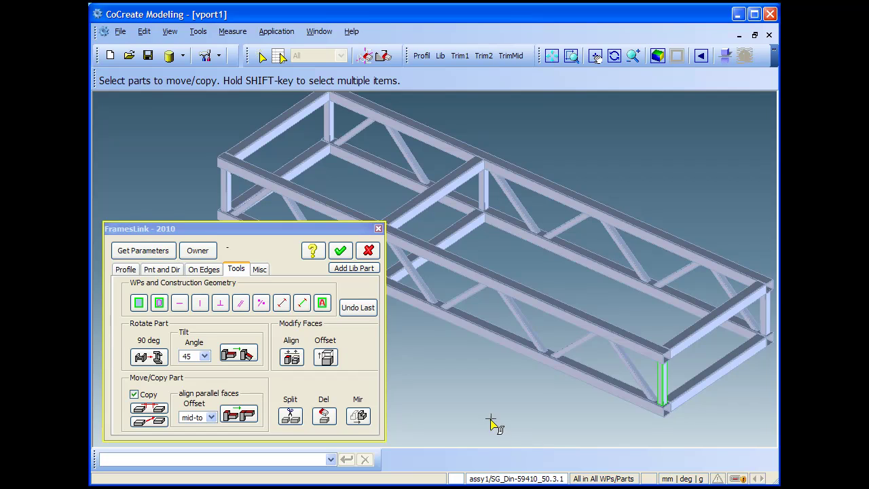
middle_drag(495, 421, 491, 336)
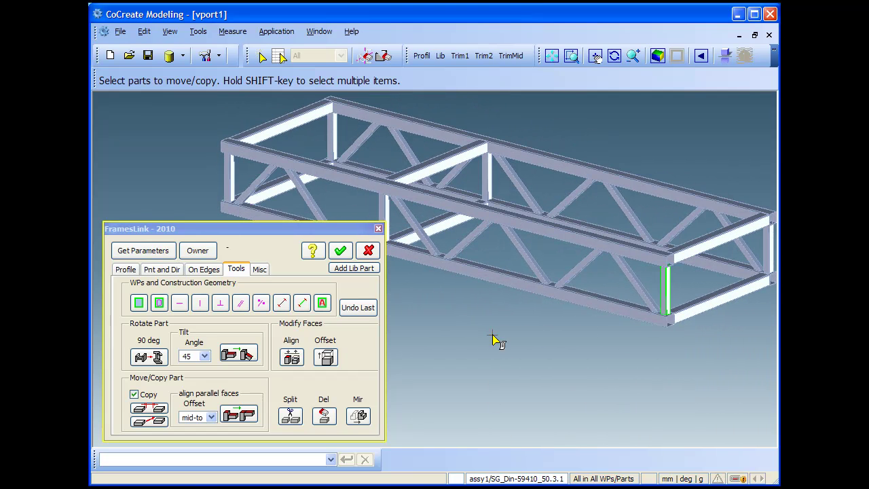
middle_drag(547, 378, 621, 346)
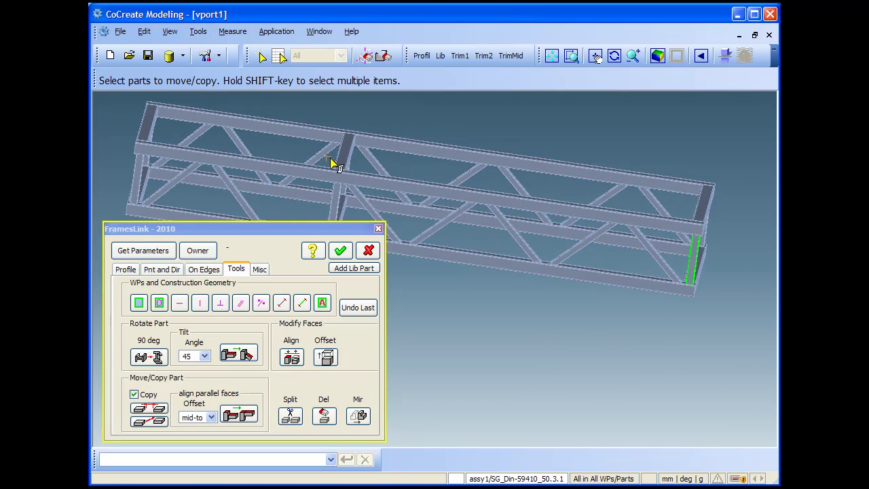
middle_click(513, 341)
mouse_move(513, 341)
middle_down()
mouse_move(467, 333)
mouse_move(421, 369)
mouse_move(464, 380)
mouse_move(456, 375)
middle_up()
scroll(421, 368, up, 8)
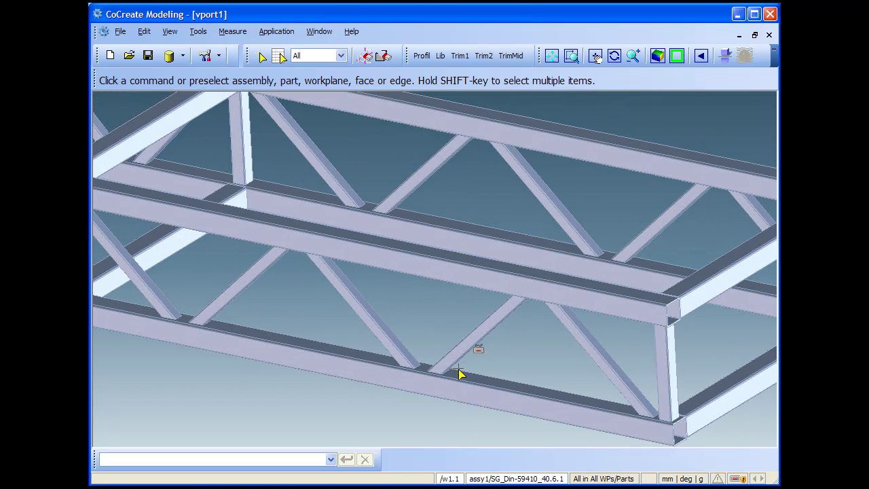
mouse_move(483, 345)
middle_down()
mouse_move(525, 317)
mouse_move(545, 316)
mouse_move(527, 293)
mouse_move(524, 333)
mouse_move(324, 220)
mouse_move(328, 176)
mouse_move(294, 178)
mouse_move(301, 192)
mouse_move(320, 163)
middle_up()
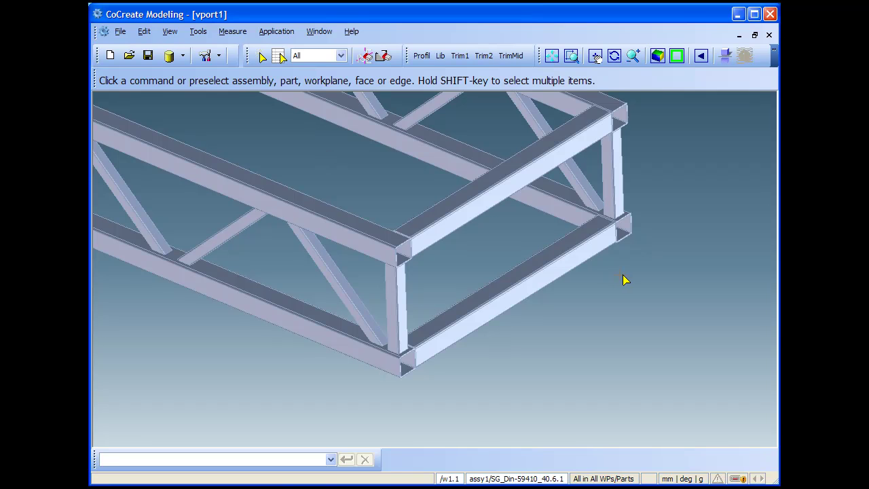
Step: Start a new hollow profile and pick the end cross beam's corner as position point
click(424, 56)
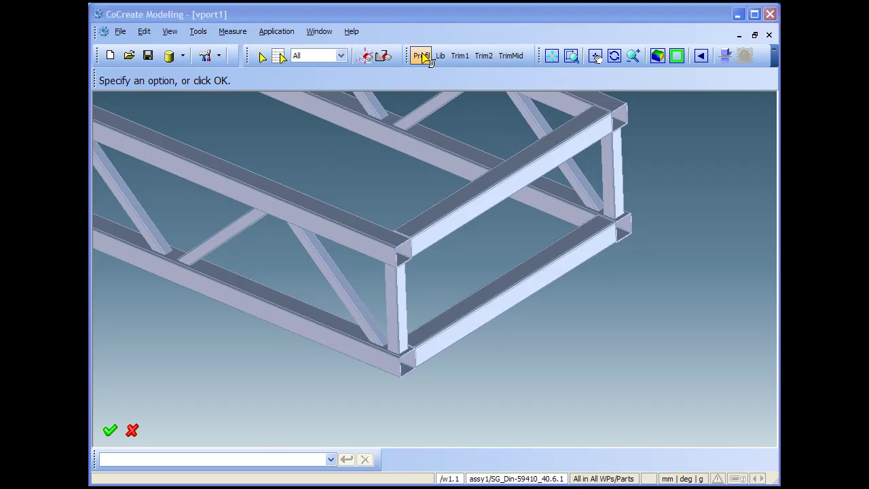
drag(325, 235, 310, 228)
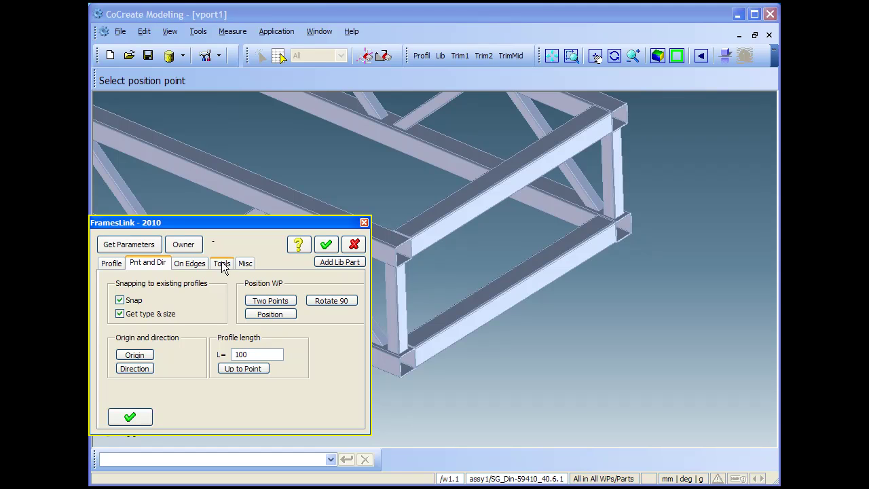
click(396, 251)
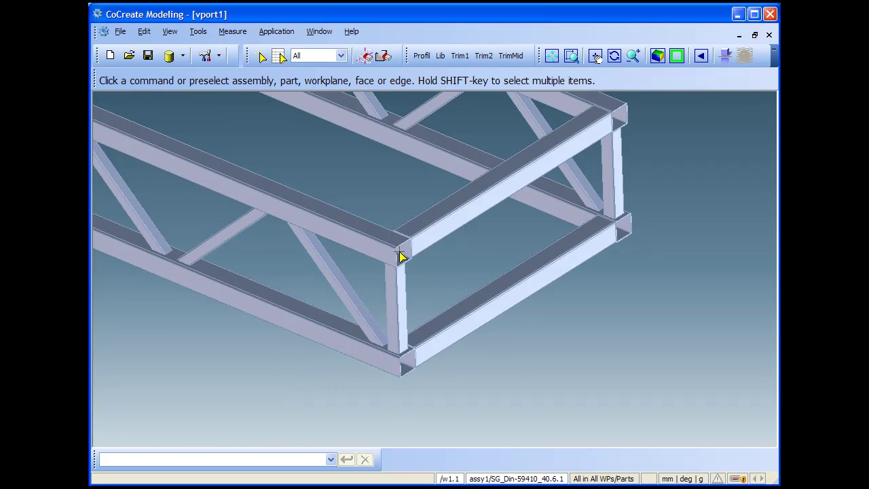
Step: Remove the long top beam from the drawlist and restart the FramesLink profile tool
click(397, 249)
right_click(397, 249)
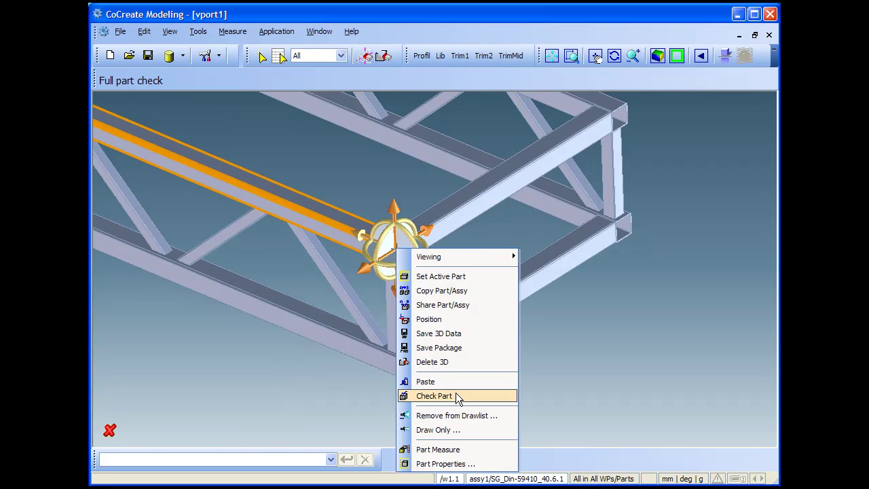
click(458, 415)
scroll(520, 285, up, 2)
click(420, 56)
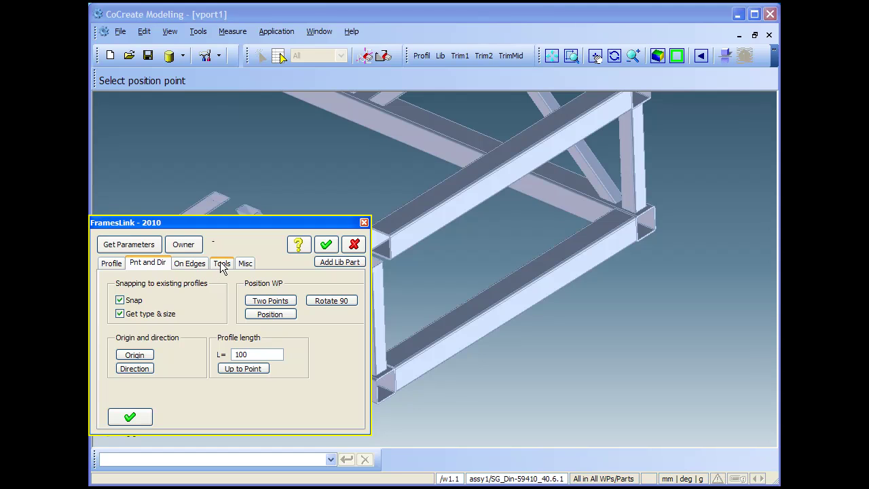
Step: Set Nominal Dim 50 and untick Get type & size on Pnt and Dir
click(113, 264)
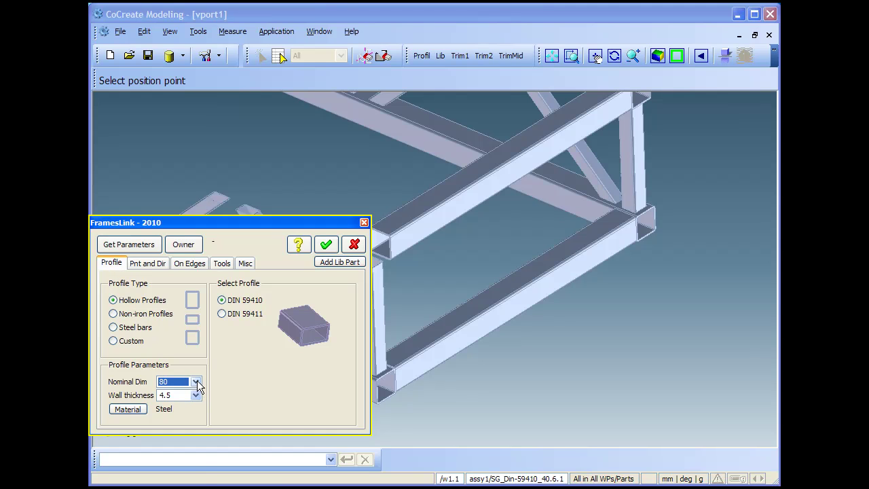
click(196, 383)
drag(202, 425, 193, 412)
click(190, 405)
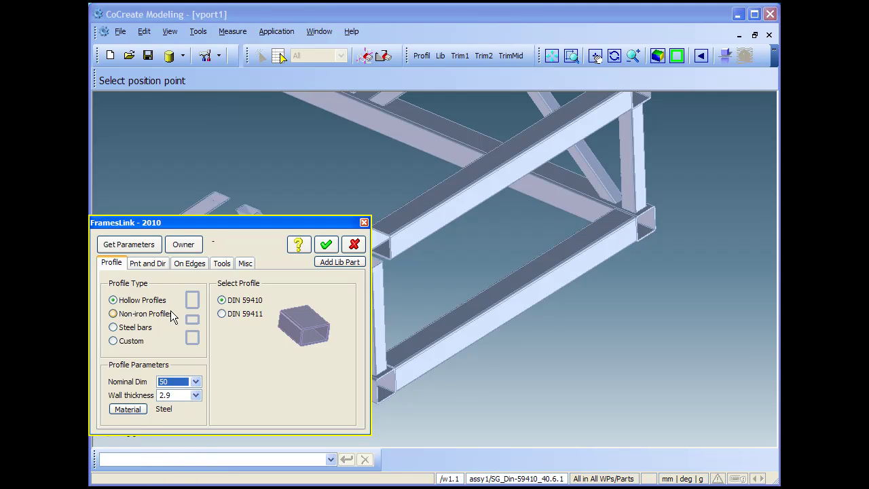
click(146, 262)
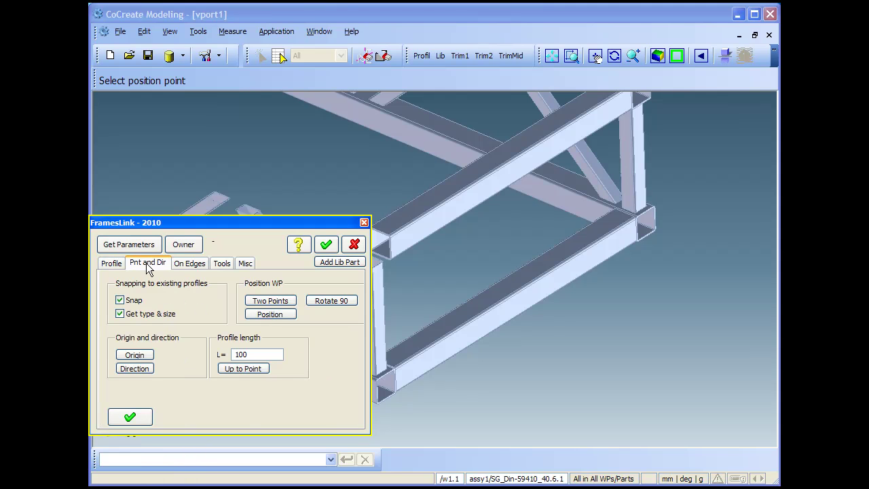
click(126, 316)
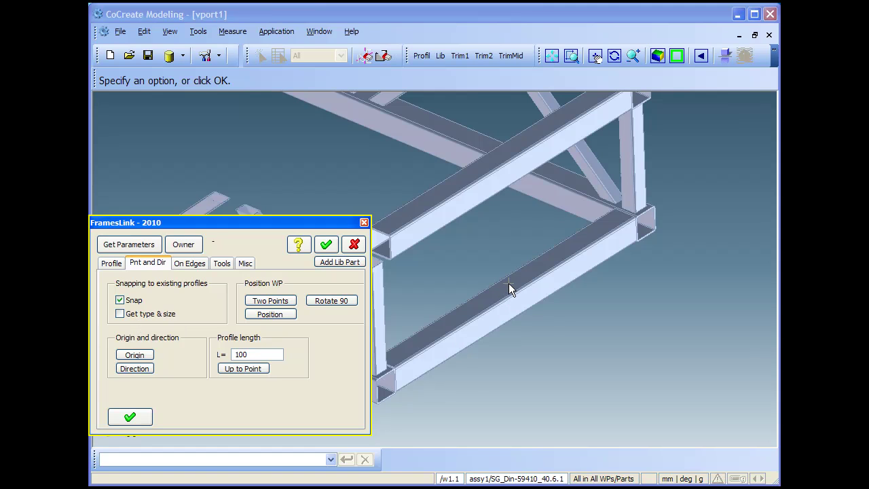
Step: Place the post's origin on the lower end beam, extend it up to the upper beam, and confirm
click(134, 354)
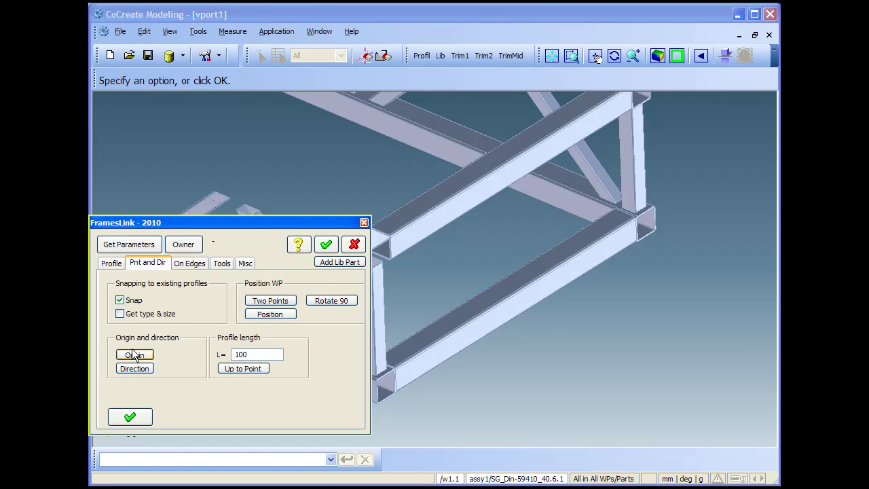
click(523, 275)
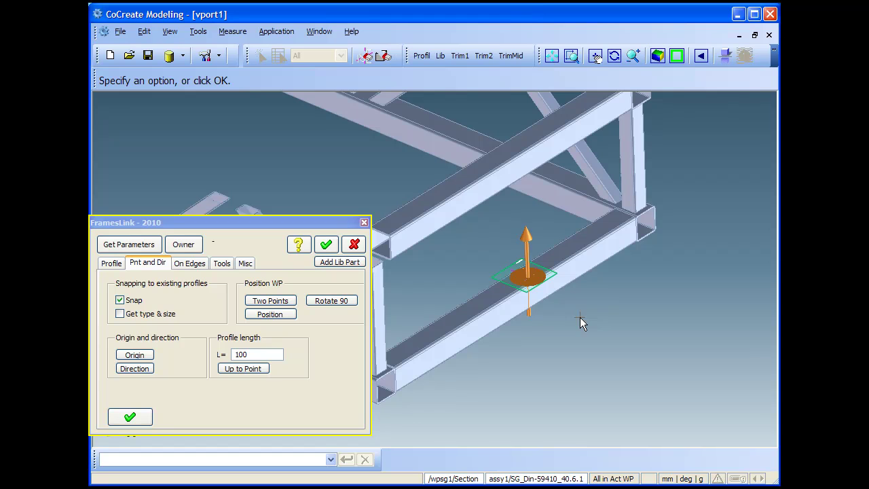
drag(528, 237, 534, 192)
click(242, 368)
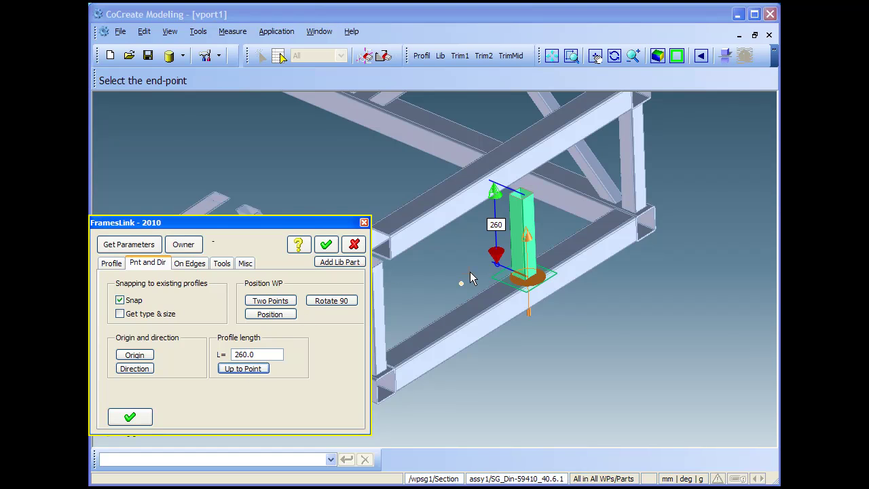
middle_drag(469, 271, 556, 276)
click(556, 271)
middle_drag(527, 354, 469, 292)
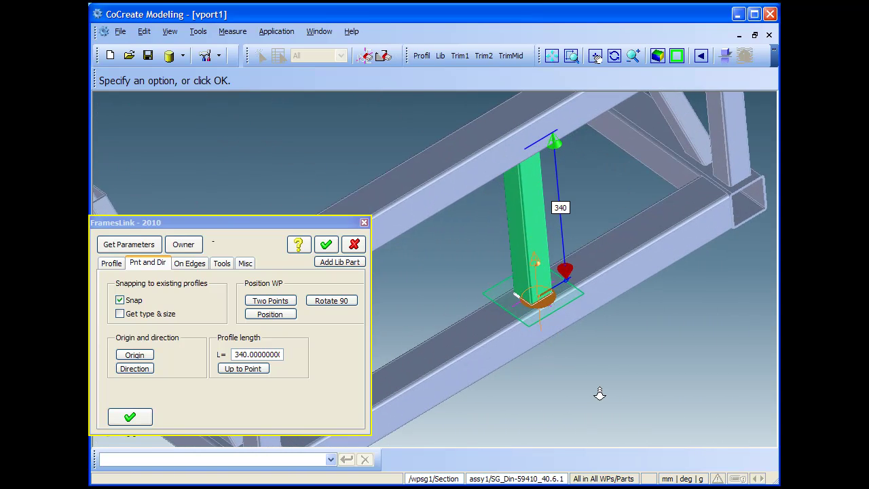
middle_drag(599, 394, 603, 401)
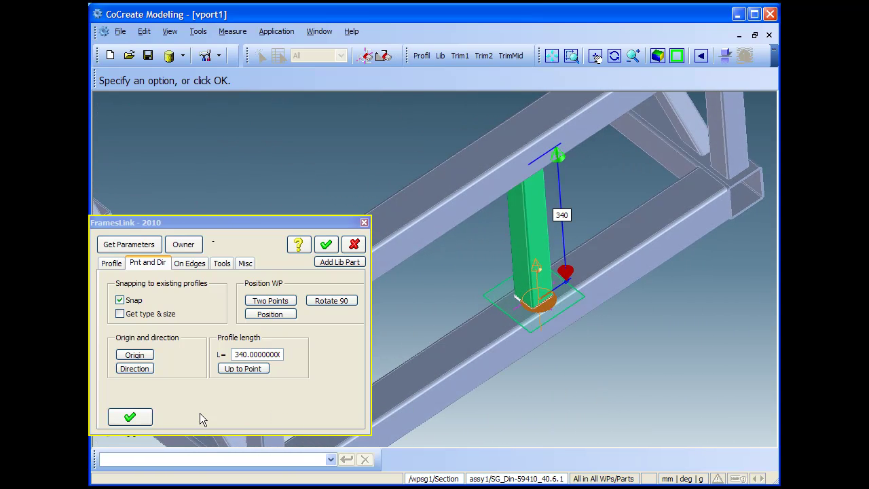
click(144, 417)
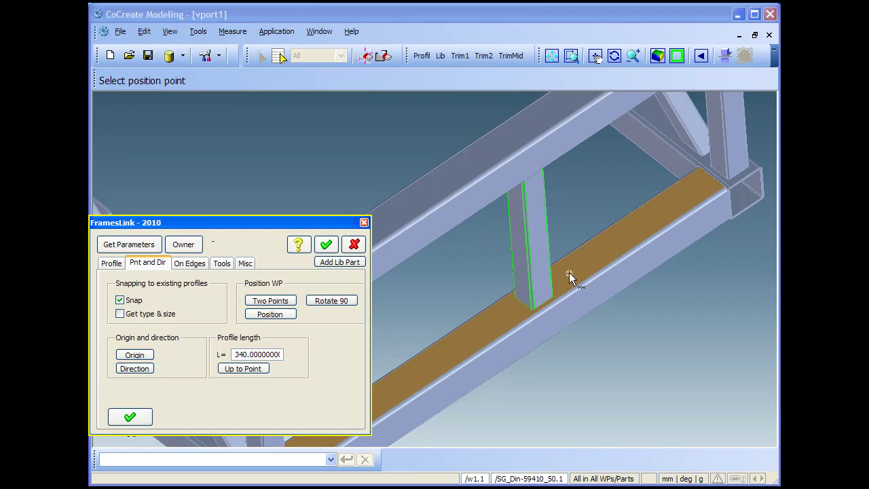
Step: Align the post's face to the end beam face with the mid-to offset
middle_drag(599, 338, 604, 230)
click(221, 263)
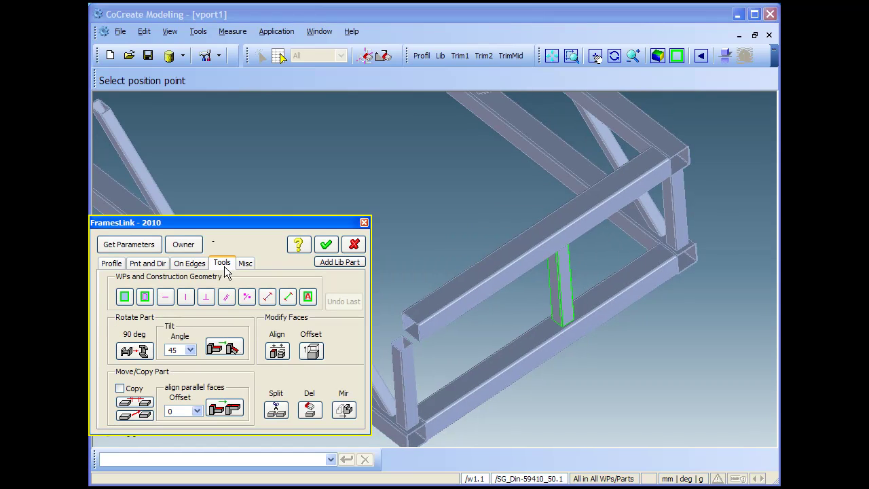
click(196, 410)
click(178, 423)
click(230, 408)
scroll(611, 285, up, 2)
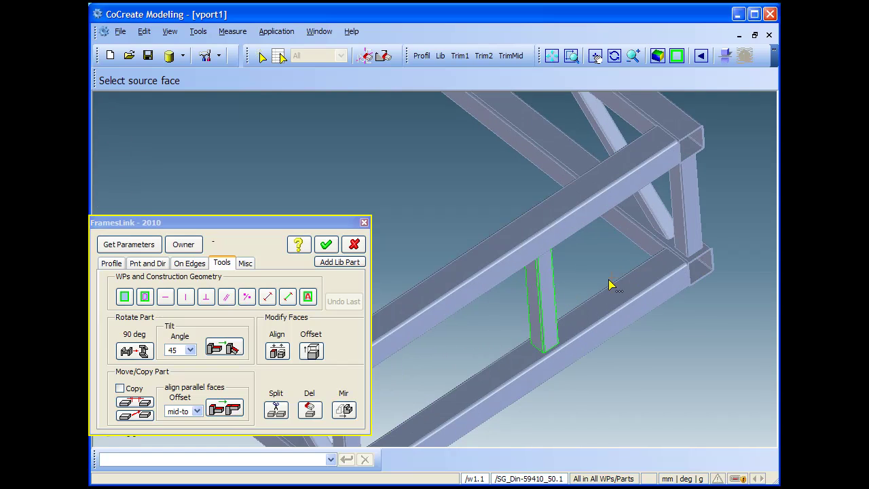
click(536, 303)
scroll(536, 303, down, 3)
scroll(513, 285, up, 3)
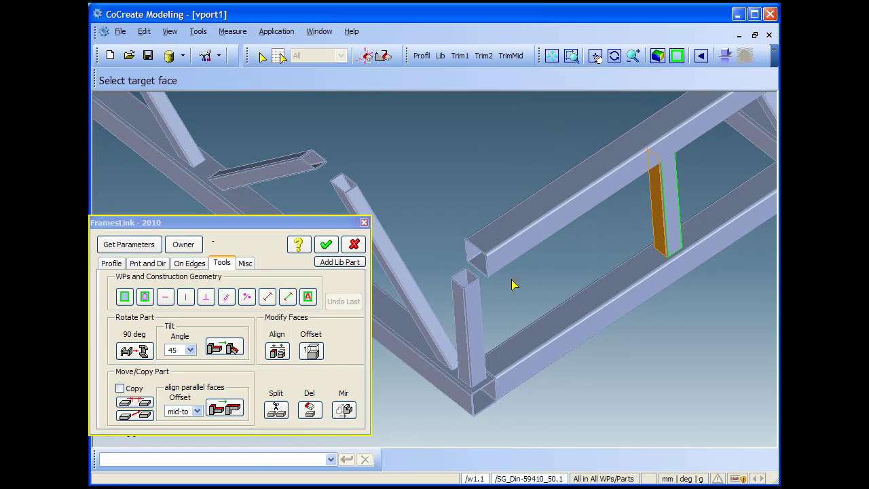
click(483, 256)
middle_drag(569, 334, 534, 266)
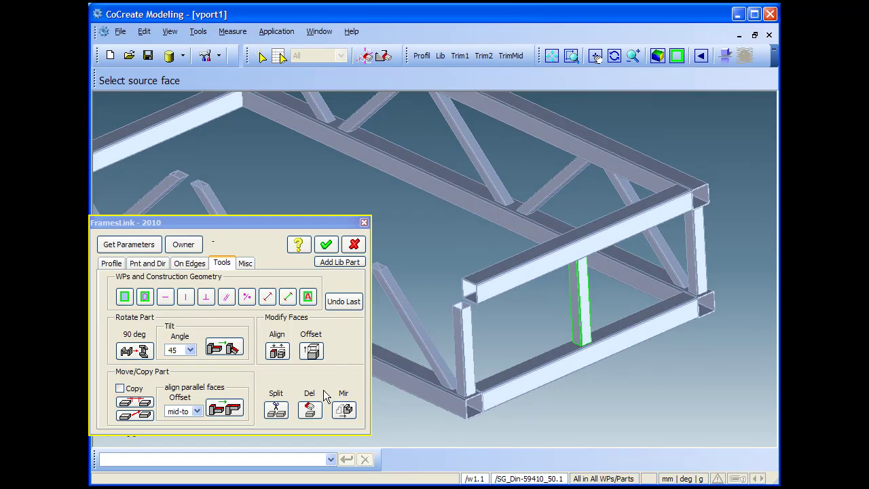
Step: Place a workplane on the top end beam's face and project the bottom beam face onto it
click(124, 296)
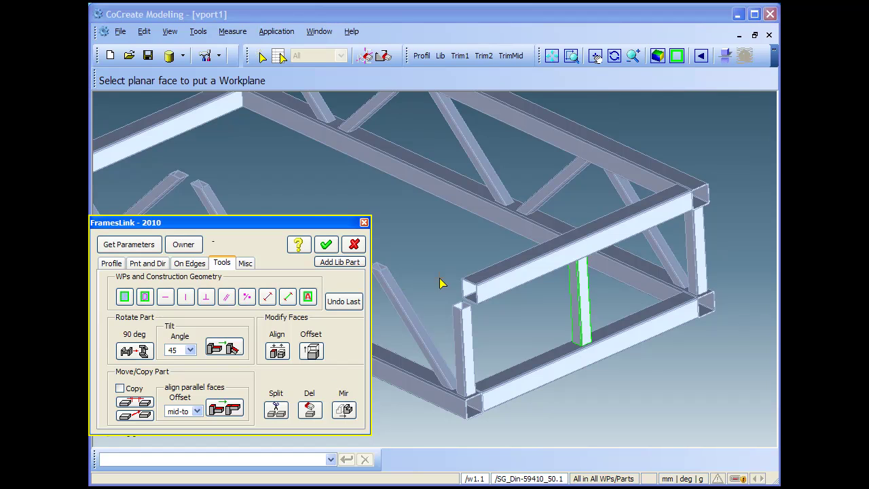
click(517, 278)
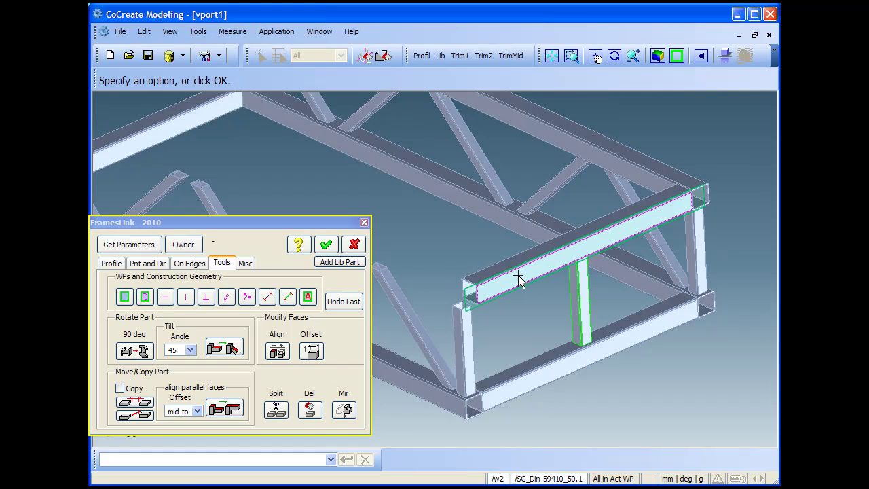
click(145, 297)
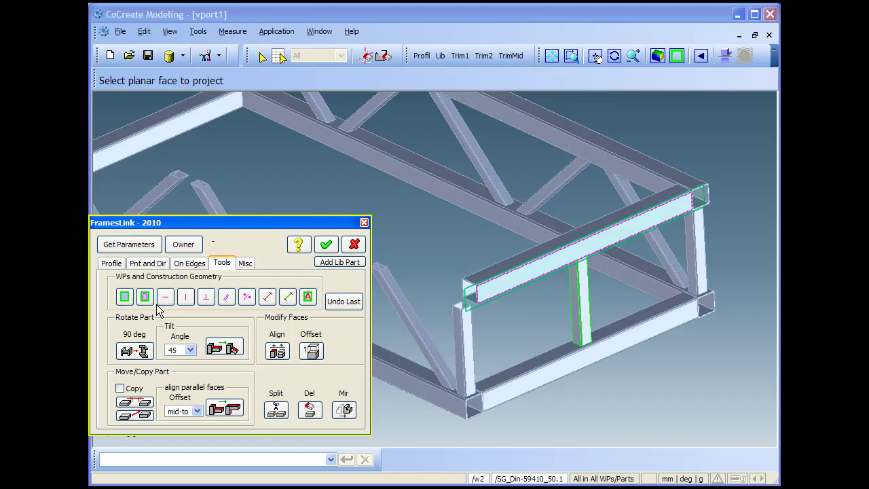
click(543, 379)
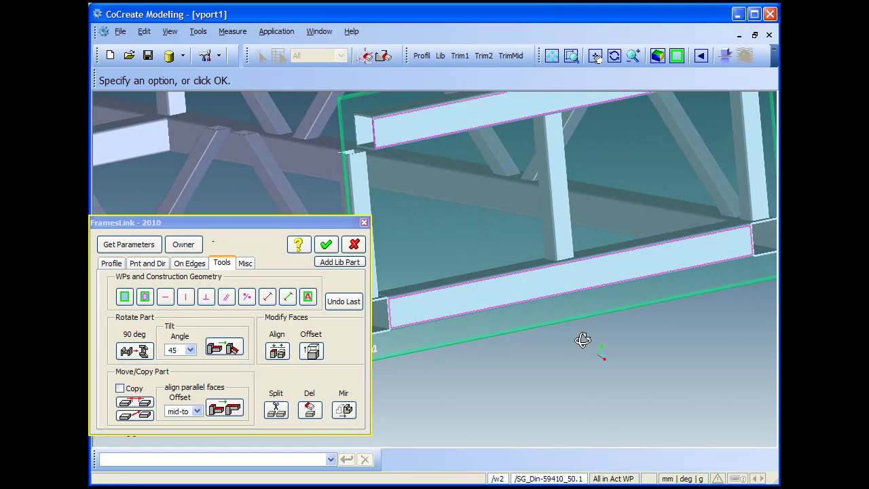
Step: Add a vertical construction line at the top beam's end, project another face, and draw the diagonal
click(185, 298)
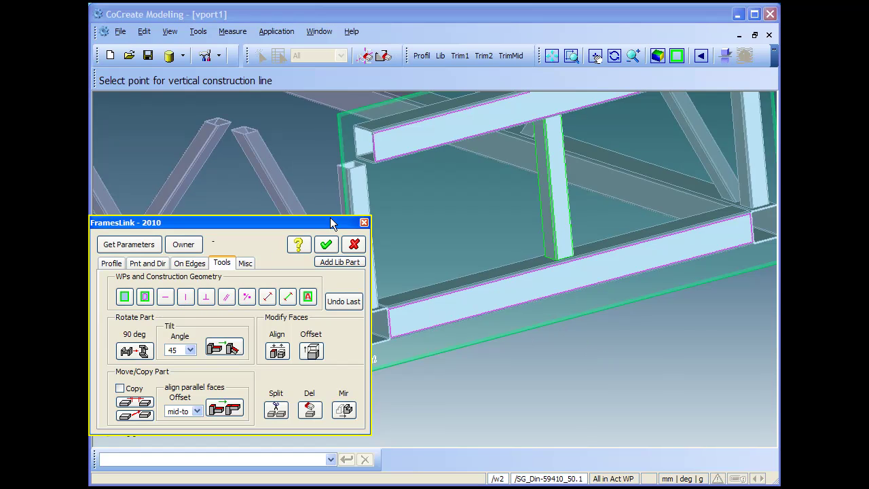
click(373, 143)
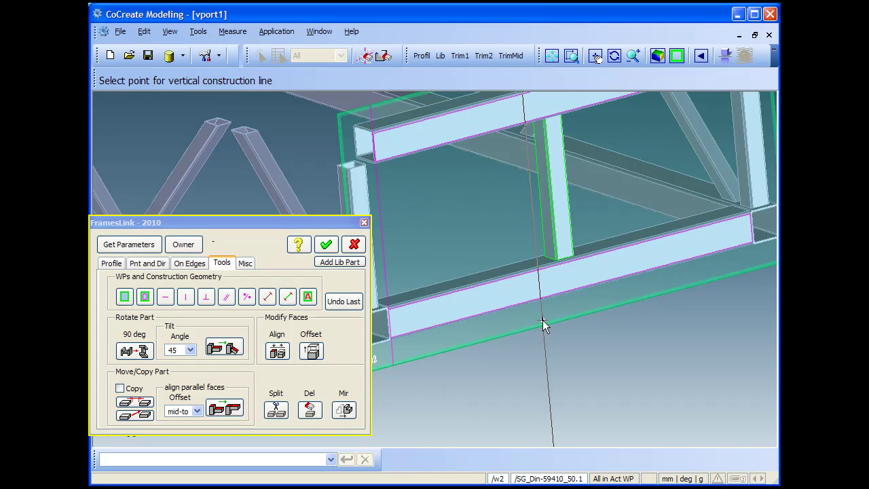
click(146, 299)
click(413, 155)
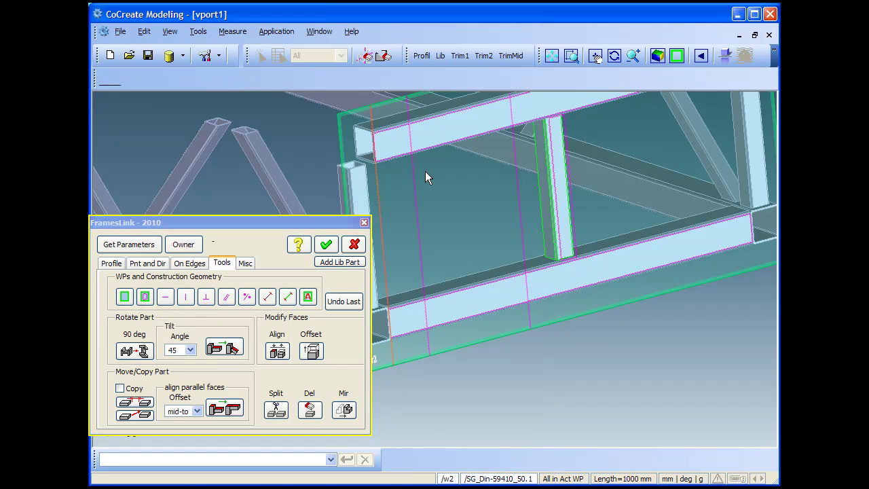
click(527, 273)
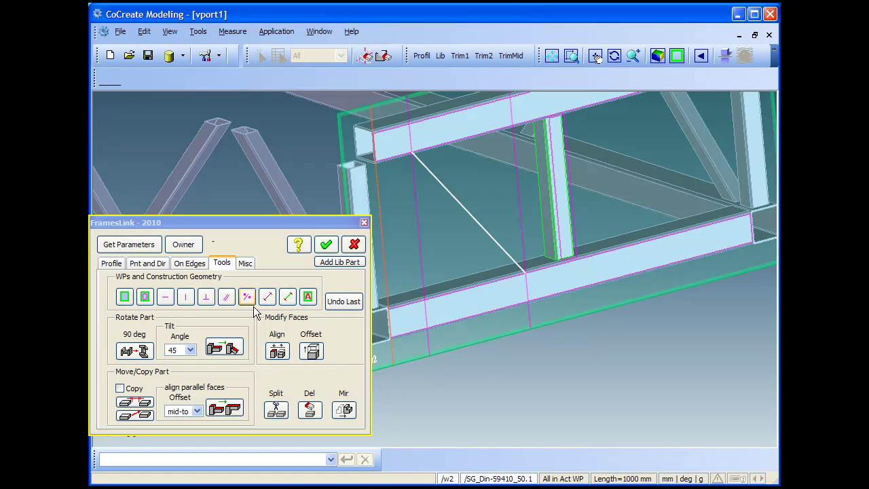
Step: Create a hollow brace along the diagonal construction line using On Edges
click(194, 264)
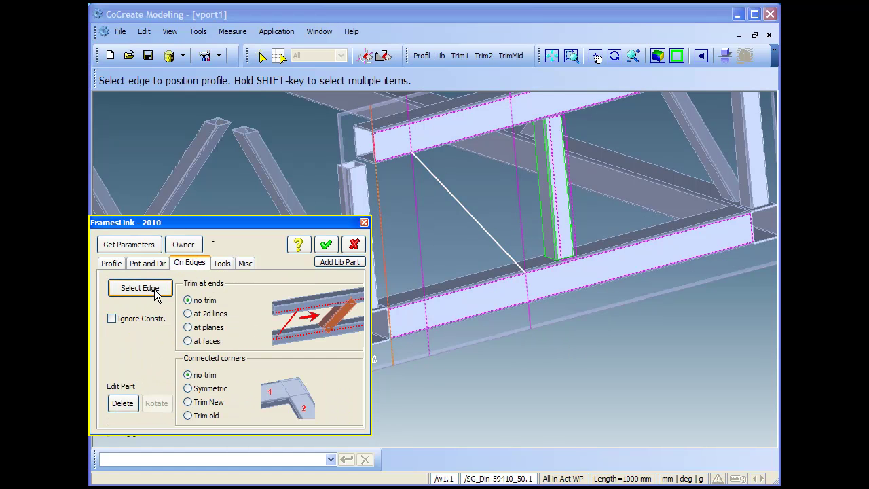
click(111, 263)
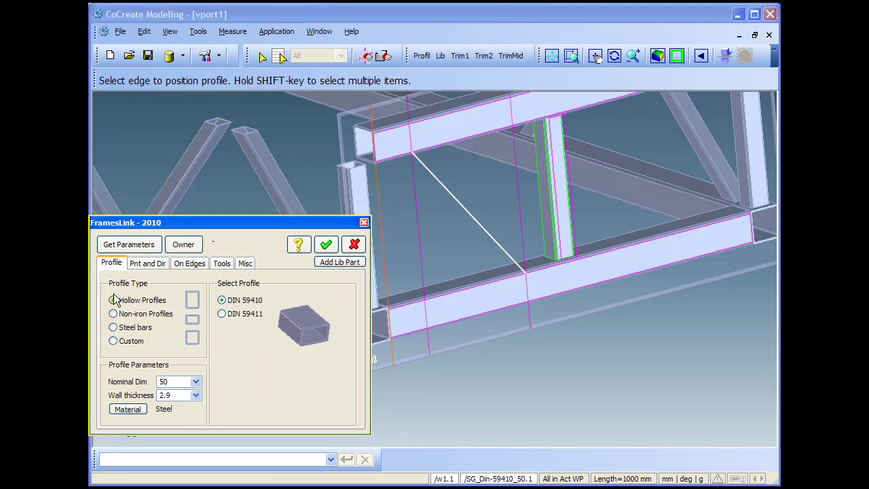
click(188, 264)
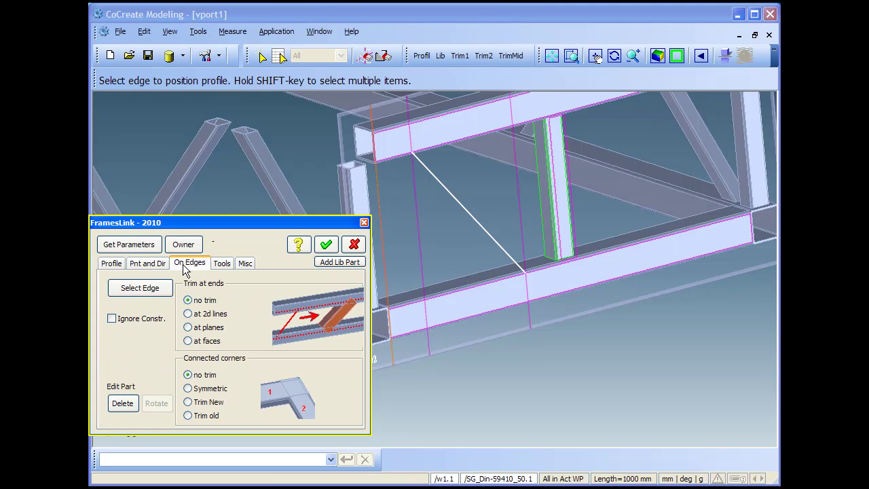
click(482, 228)
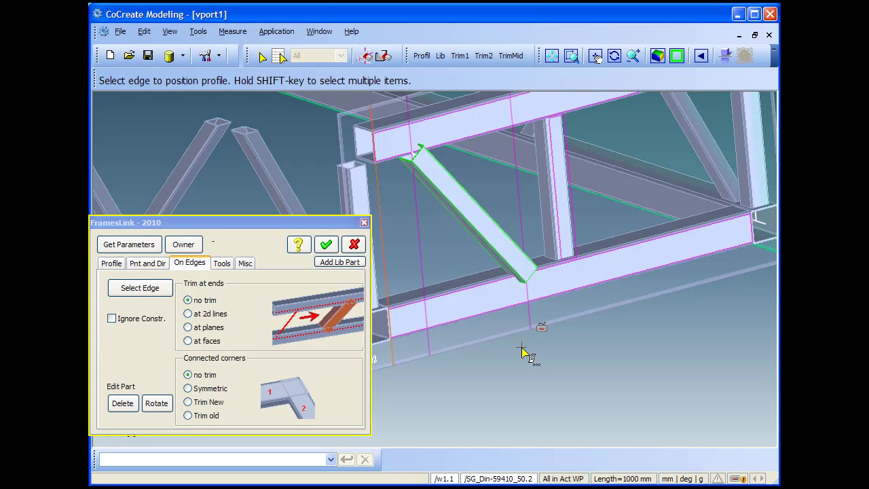
Step: Align the diagonal brace's face parallel to the top beam's face
click(222, 263)
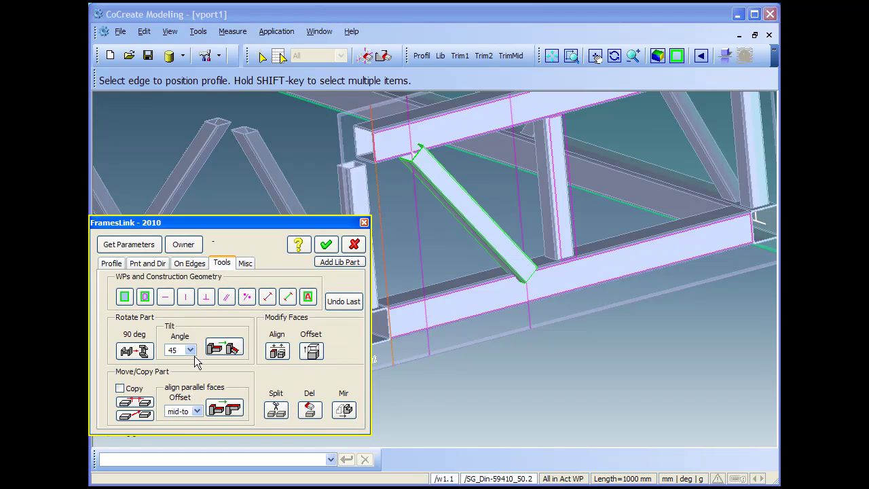
click(224, 409)
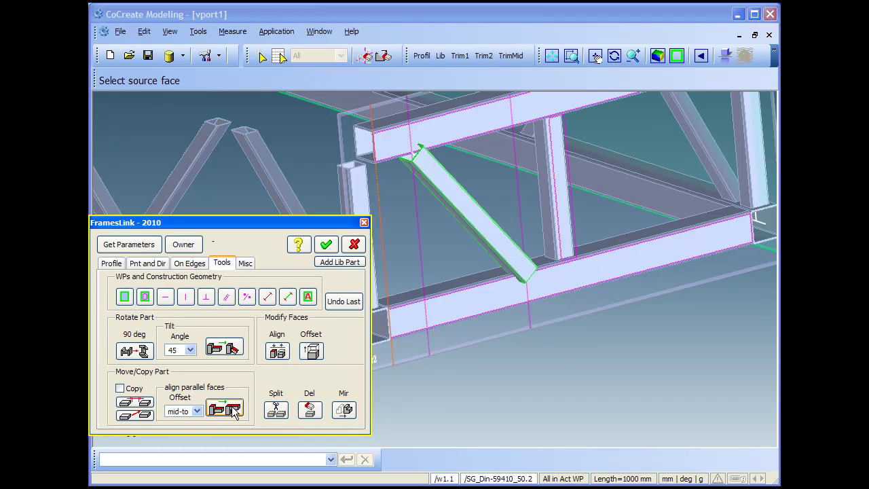
click(479, 227)
click(454, 131)
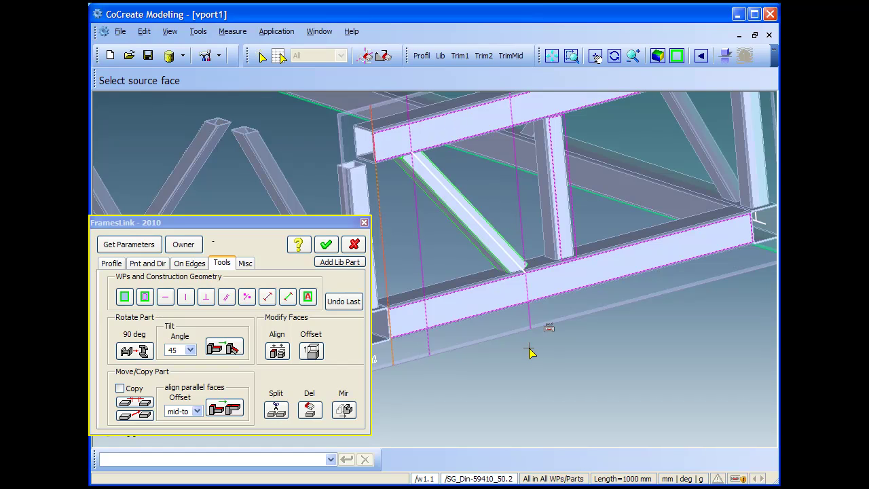
Step: Align the brace's first end face flush to the adjoining beam face
click(279, 351)
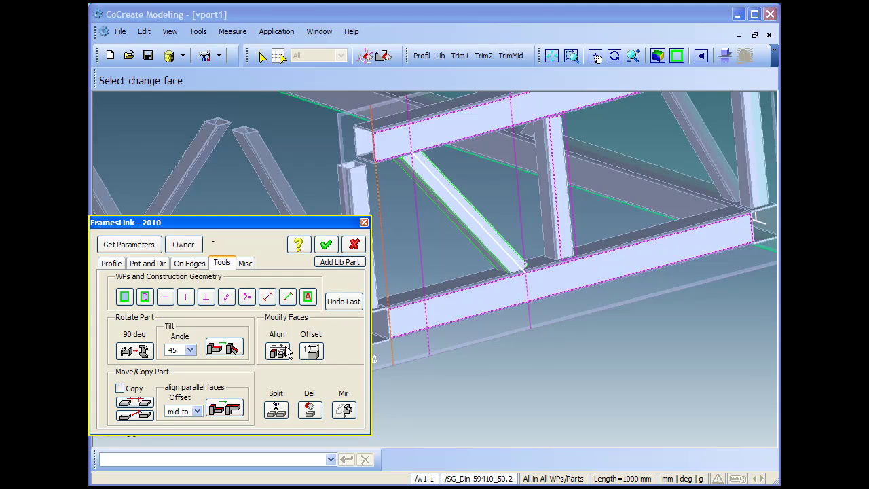
middle_drag(384, 258, 545, 228)
scroll(546, 227, up, 5)
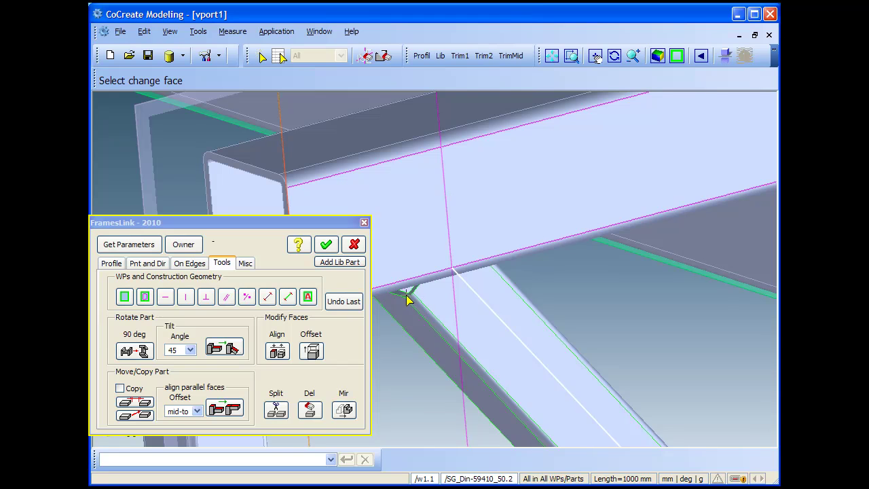
click(405, 299)
middle_drag(581, 314, 584, 272)
click(585, 250)
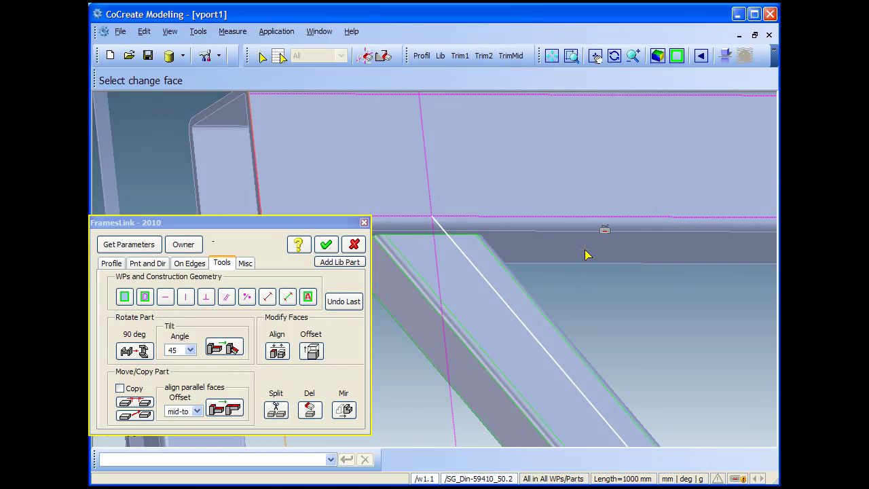
Step: Align the brace's other end face to its beam face and switch to shaded view
middle_drag(591, 340, 529, 305)
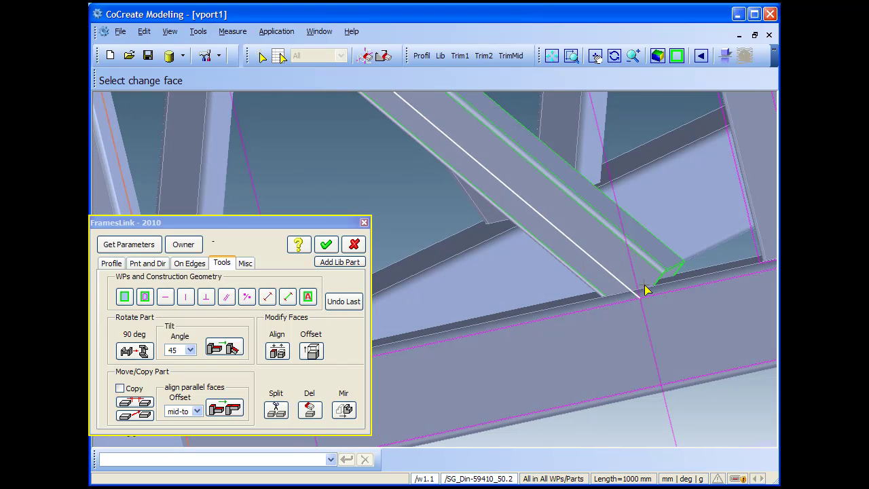
click(684, 270)
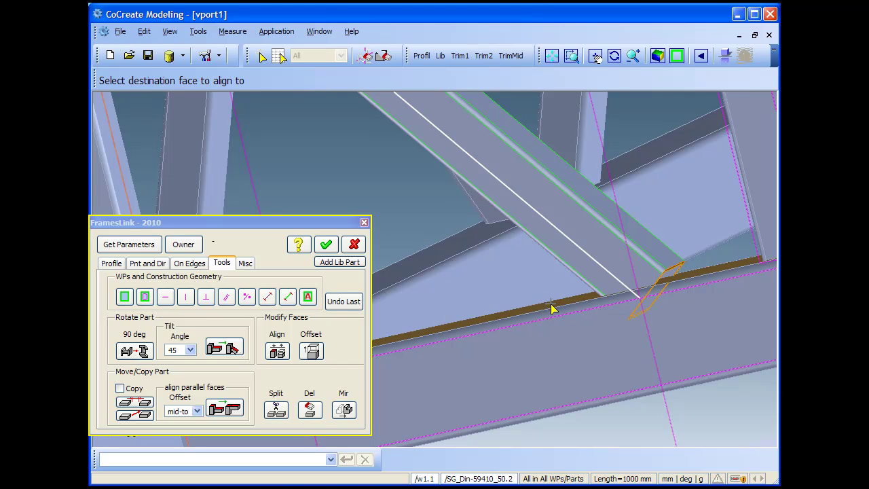
click(551, 360)
middle_drag(555, 394, 687, 303)
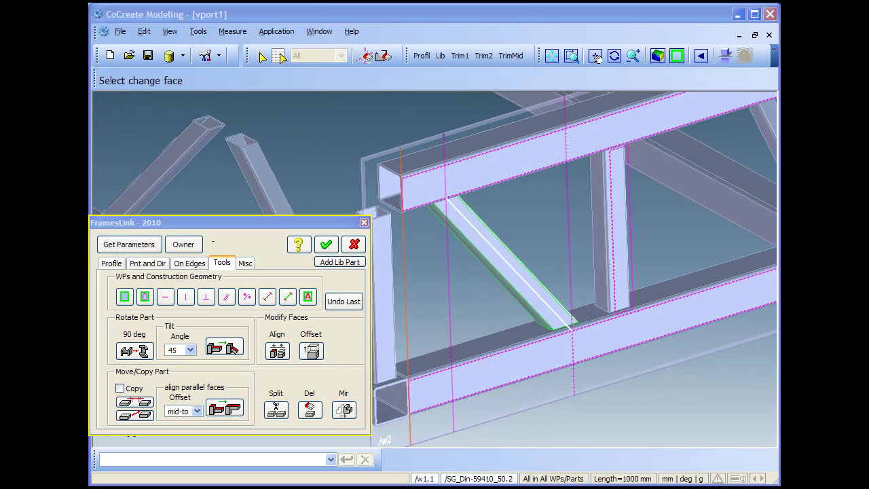
click(595, 57)
middle_drag(581, 341, 482, 343)
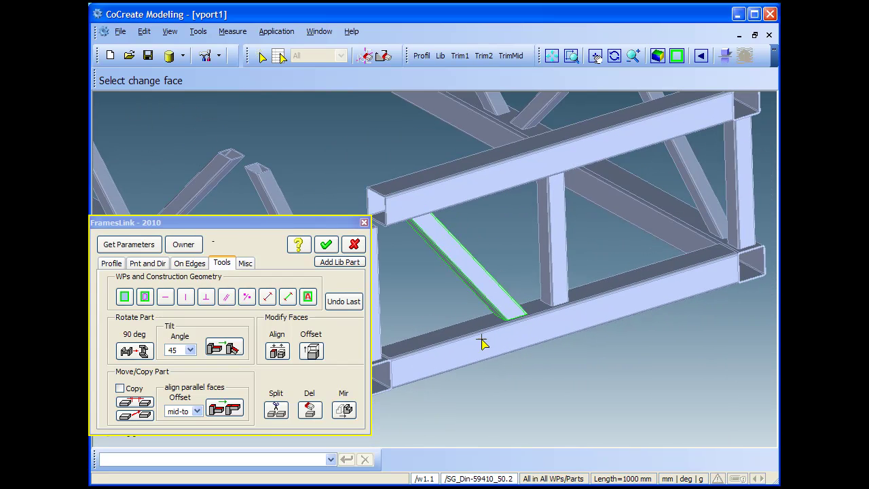
Step: Mirror the diagonal brace to the other side of the end frame
click(351, 410)
click(475, 169)
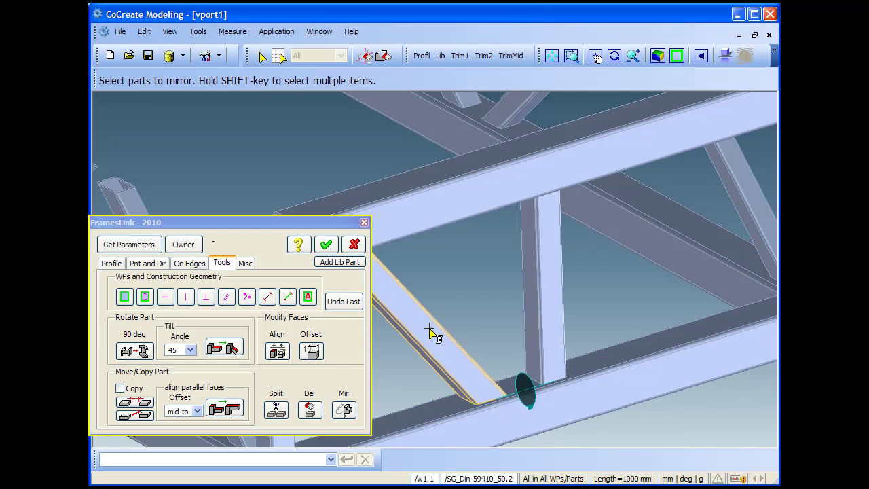
click(430, 331)
scroll(516, 145, down, 3)
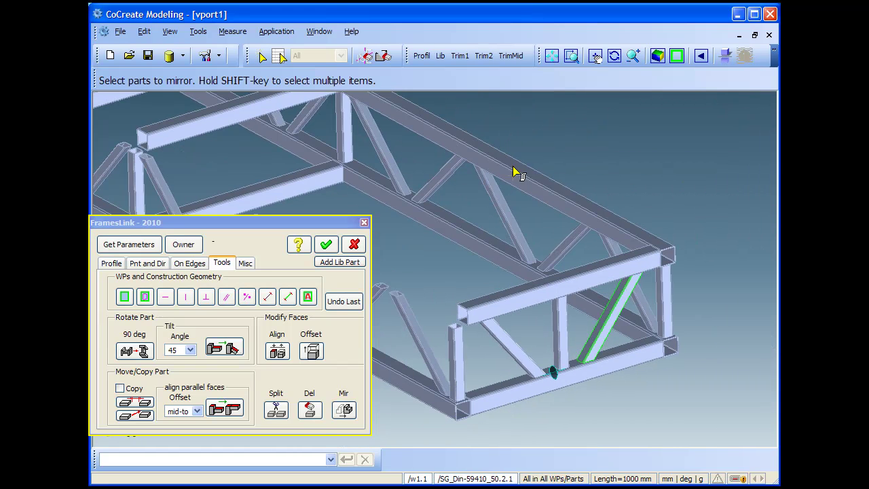
scroll(515, 224, down, 2)
scroll(518, 265, up, 3)
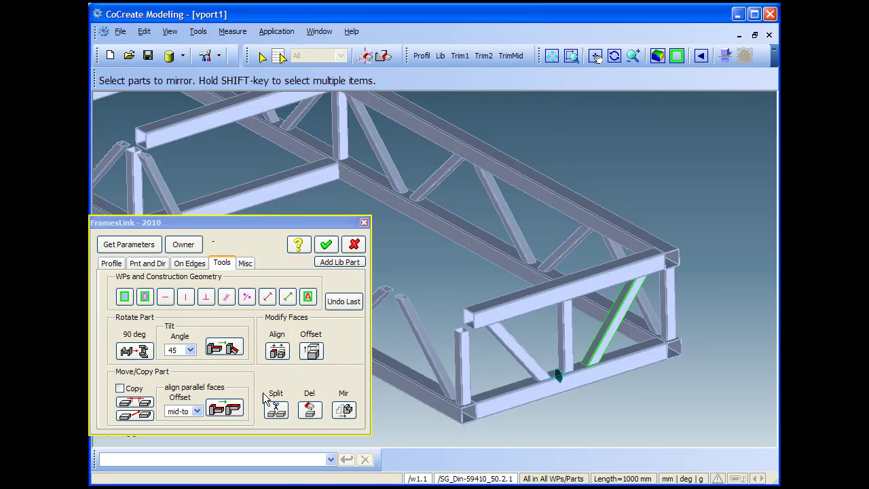
Step: Copy both diagonal braces and the vertical post by two points to the destination frame corner
click(120, 388)
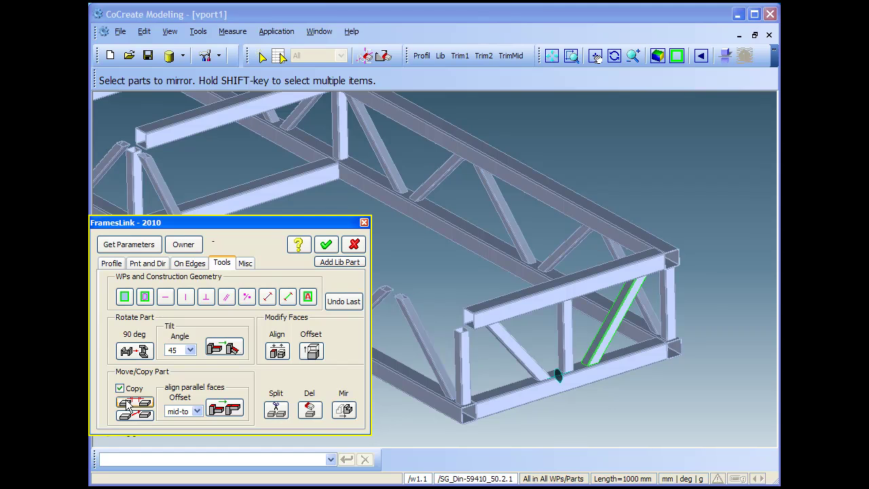
click(133, 413)
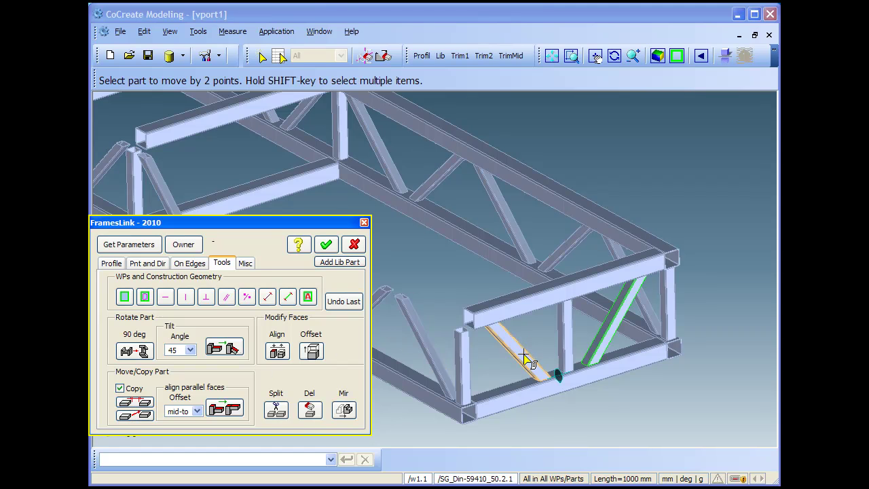
click(526, 359)
click(570, 345)
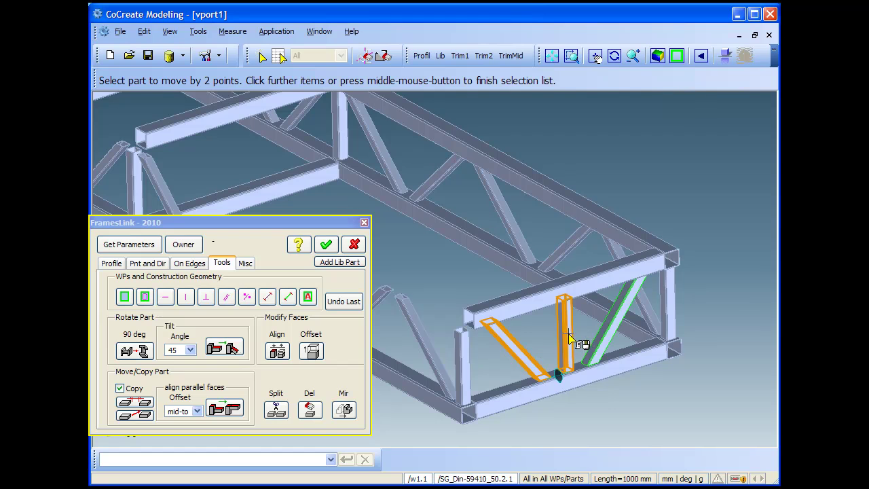
click(605, 337)
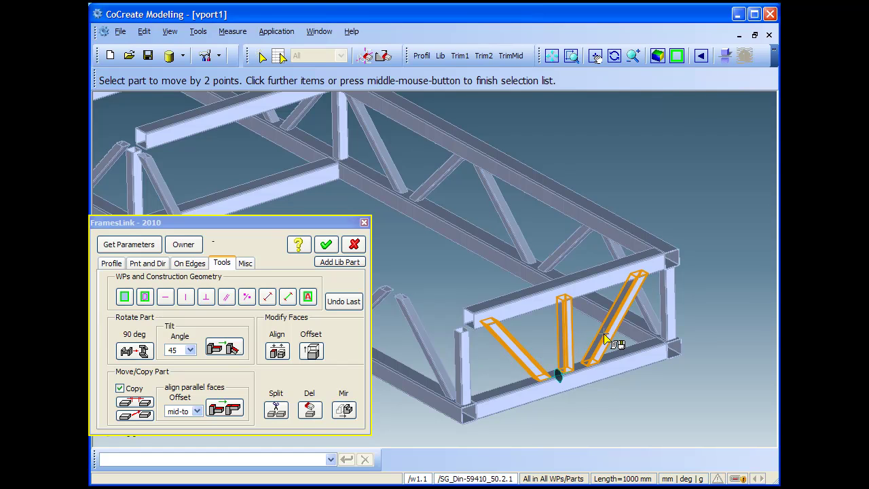
middle_click(444, 270)
scroll(170, 143, down, 2)
click(212, 179)
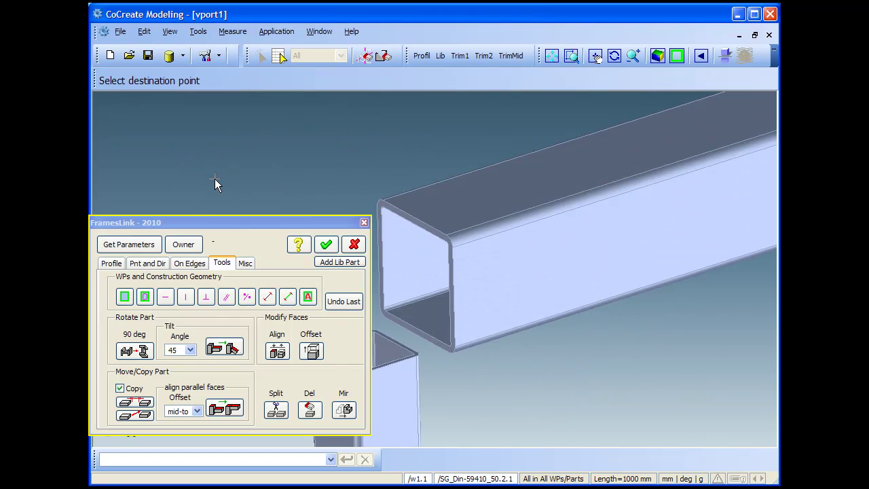
click(386, 201)
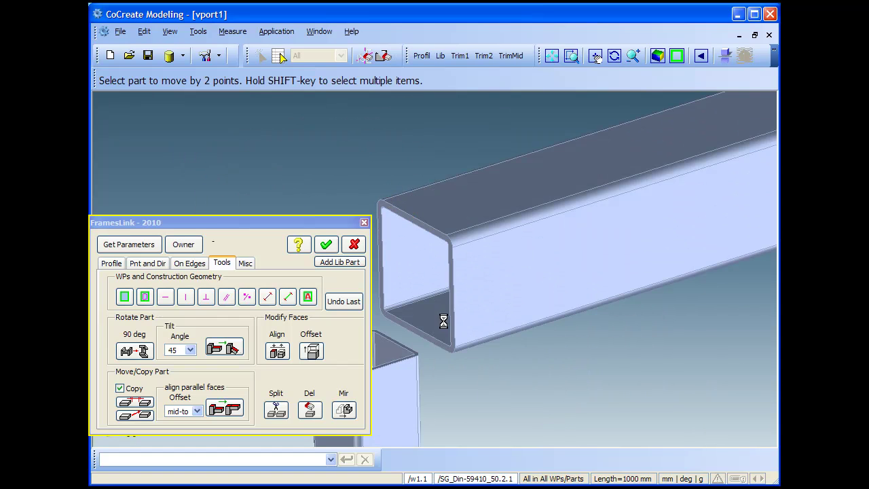
click(551, 55)
middle_drag(455, 253, 596, 240)
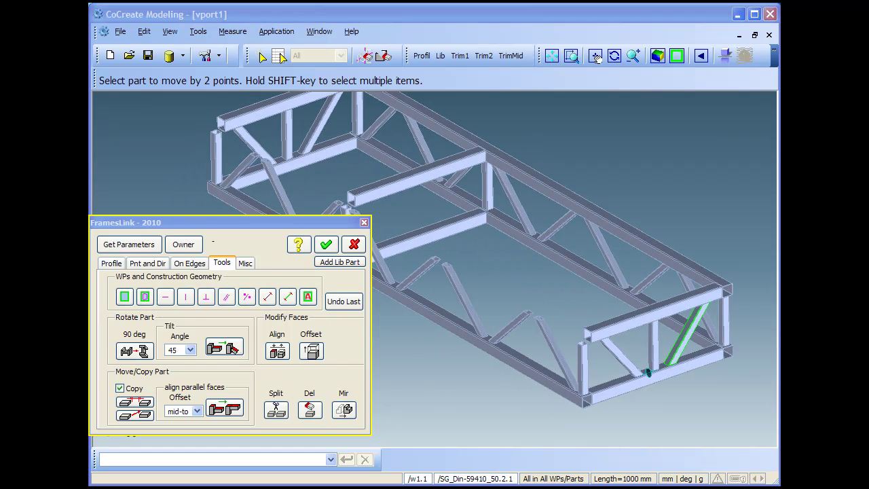
Step: Restart FramesLink and place a workplane on the top beam face
click(328, 246)
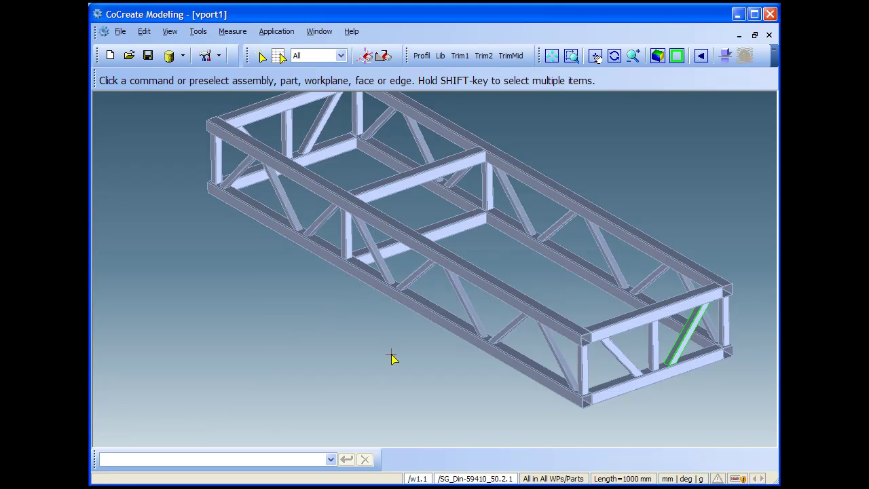
mouse_move(433, 312)
middle_down()
mouse_move(388, 320)
mouse_move(394, 333)
mouse_move(396, 310)
mouse_move(427, 306)
mouse_move(464, 355)
mouse_move(444, 368)
mouse_move(409, 329)
mouse_move(394, 325)
middle_up()
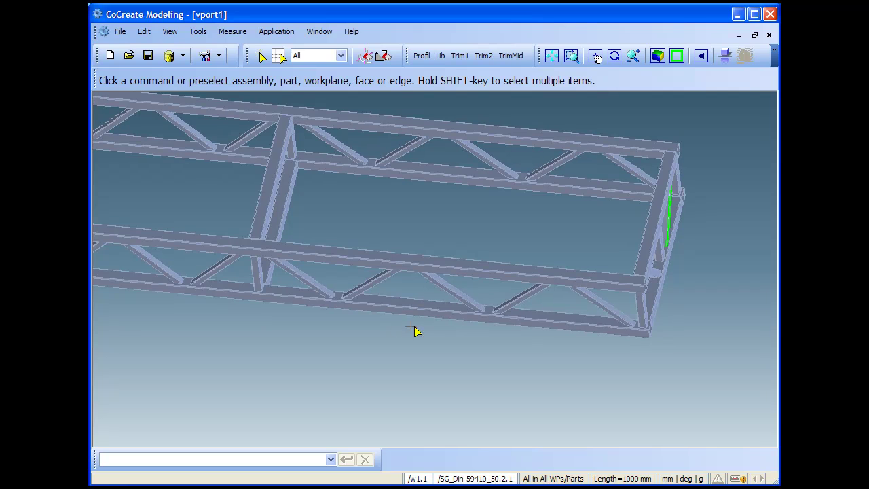
click(420, 57)
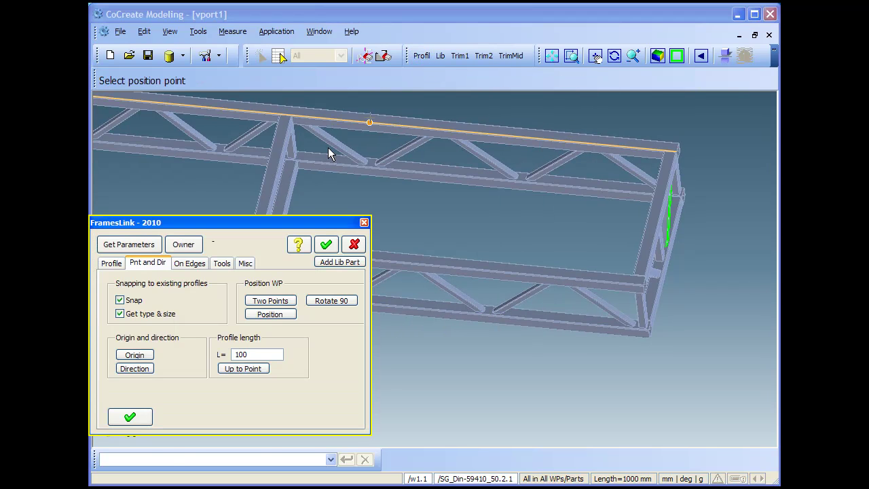
click(220, 264)
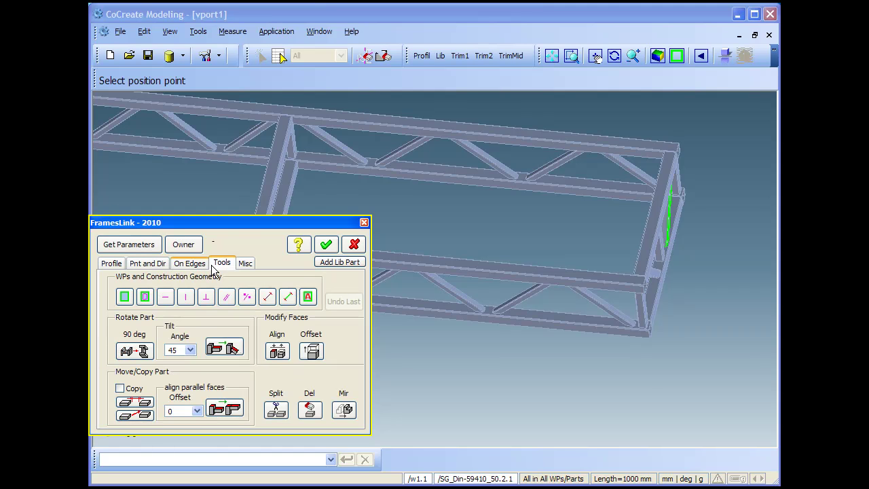
click(123, 297)
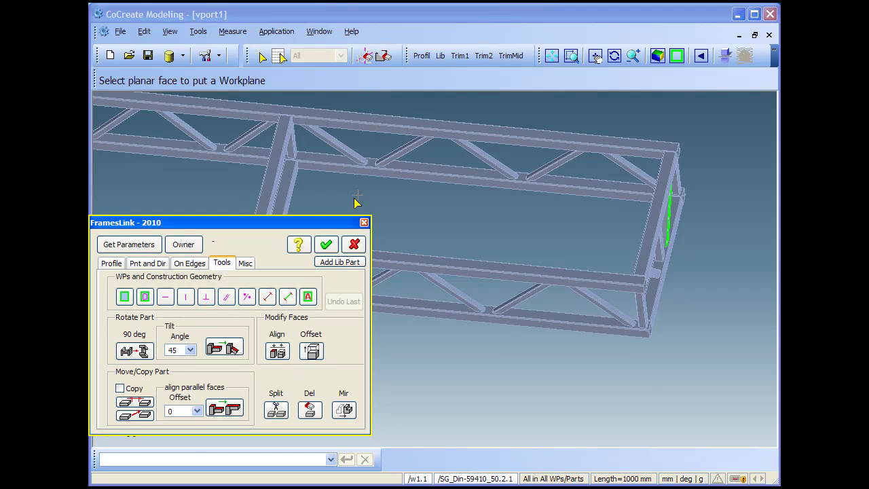
click(414, 122)
Step: Project the lower, vertical and remaining beam faces onto the workplane
click(151, 300)
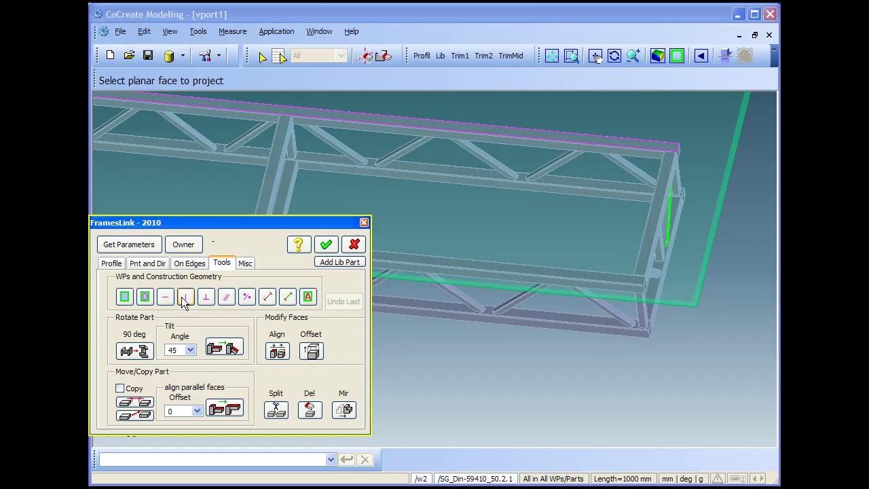
click(412, 257)
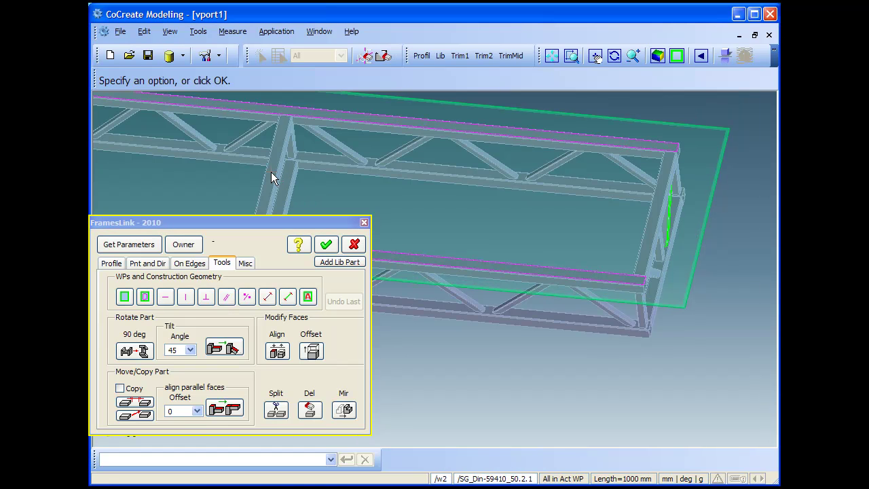
click(144, 297)
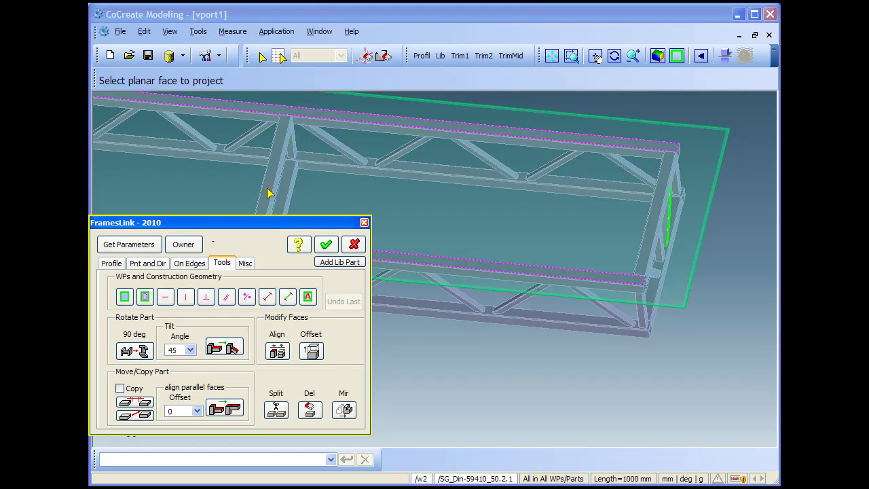
click(270, 189)
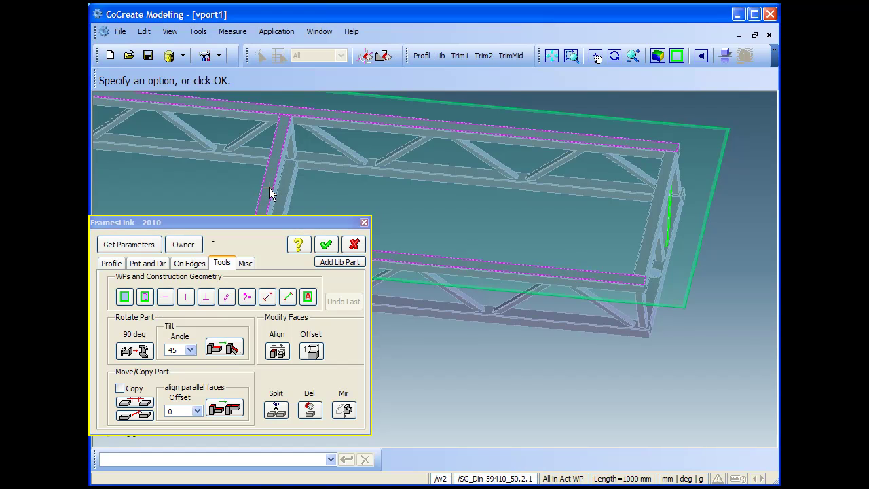
click(146, 300)
click(514, 284)
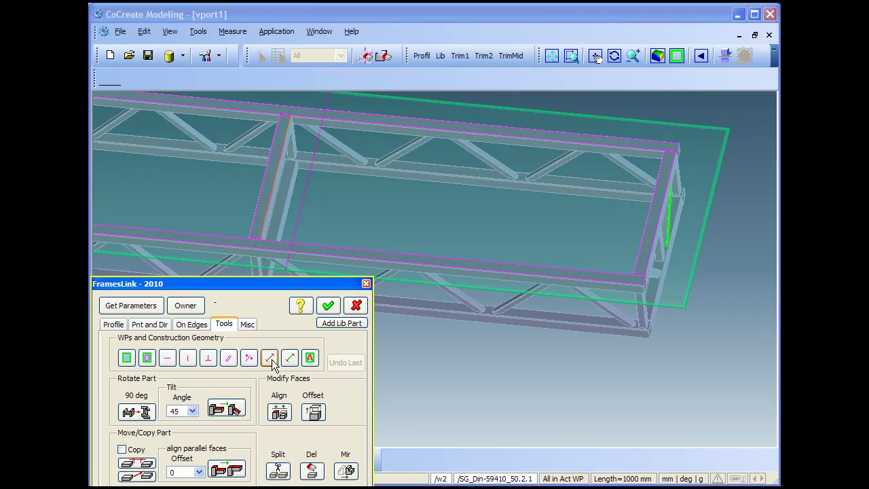
Step: Draw a construction line parallel to the crossbar and place a hollow profile along it
click(289, 238)
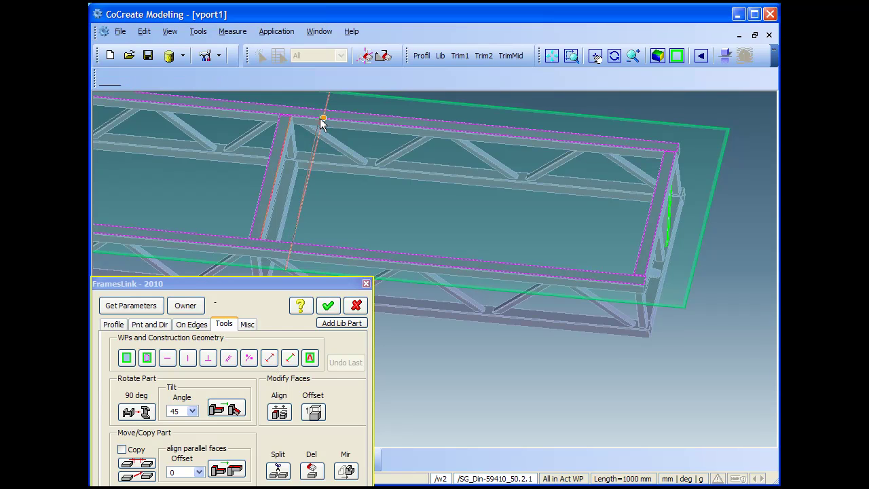
click(315, 141)
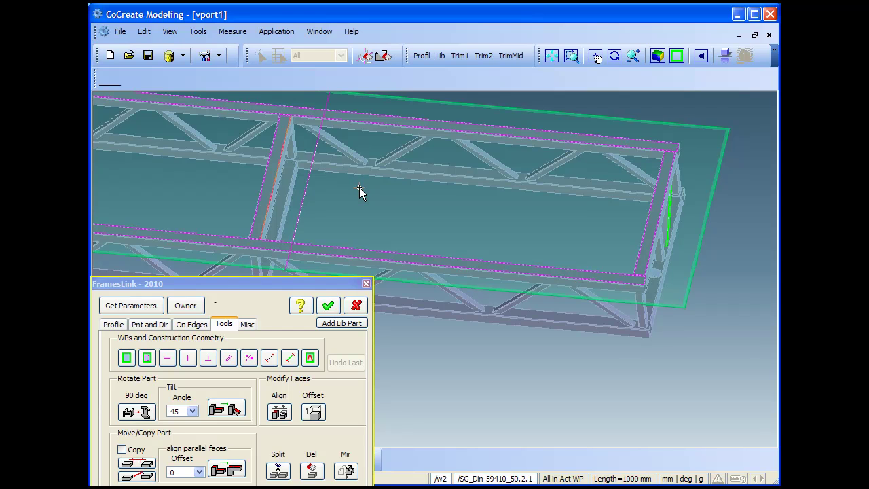
click(181, 325)
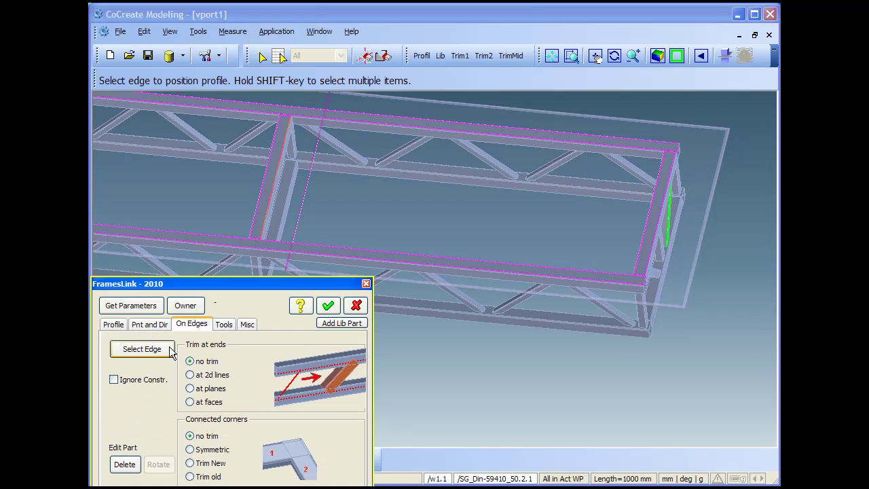
click(299, 206)
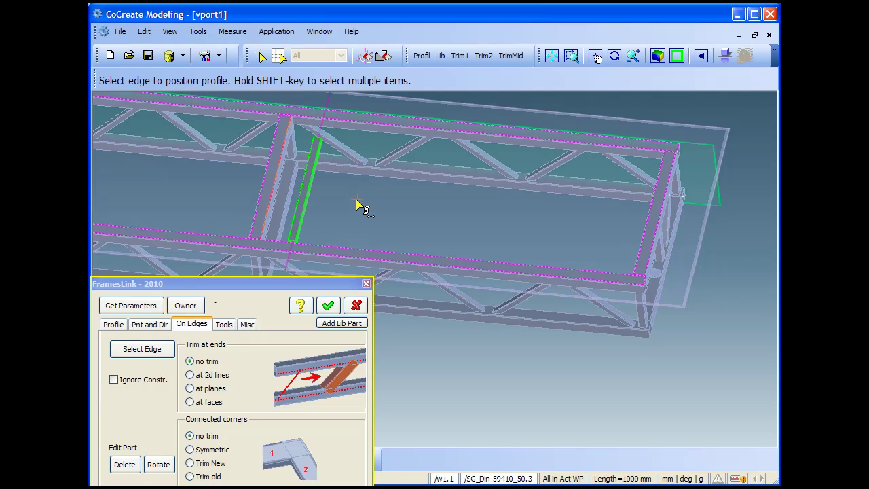
click(224, 324)
middle_drag(388, 237, 502, 188)
scroll(512, 204, up, 4)
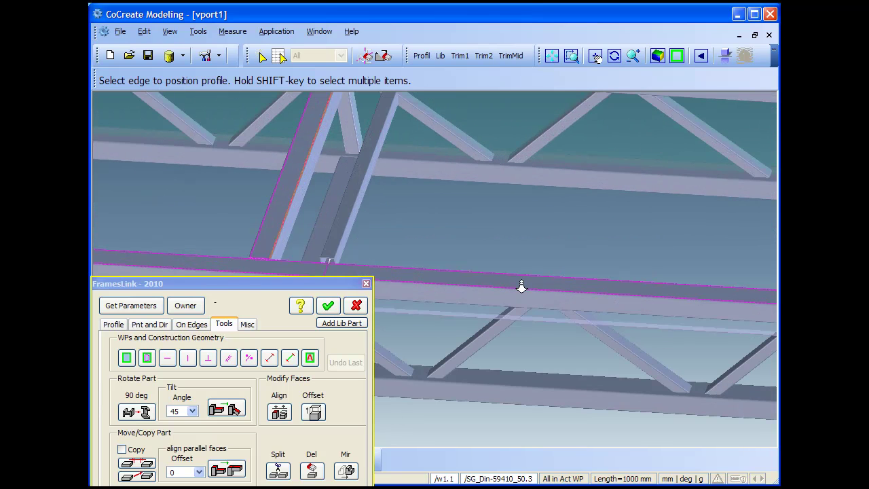
Step: Tilt the new middle profile by 45°
click(192, 412)
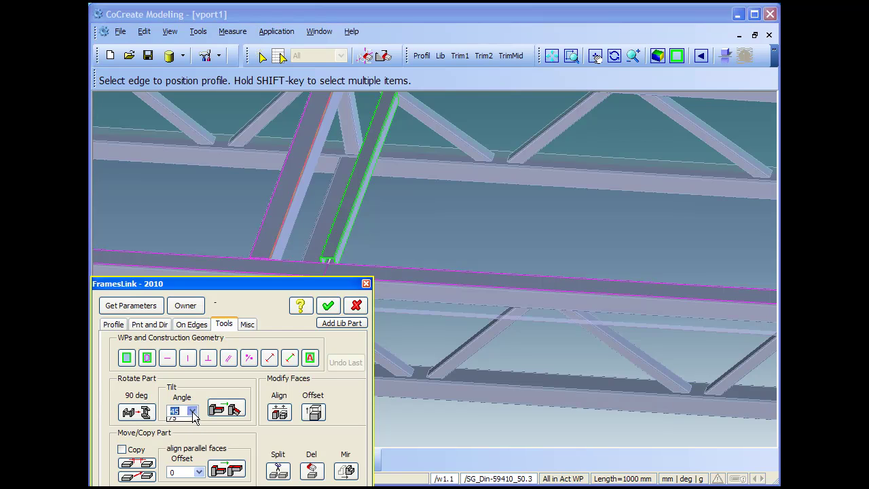
click(182, 447)
click(226, 408)
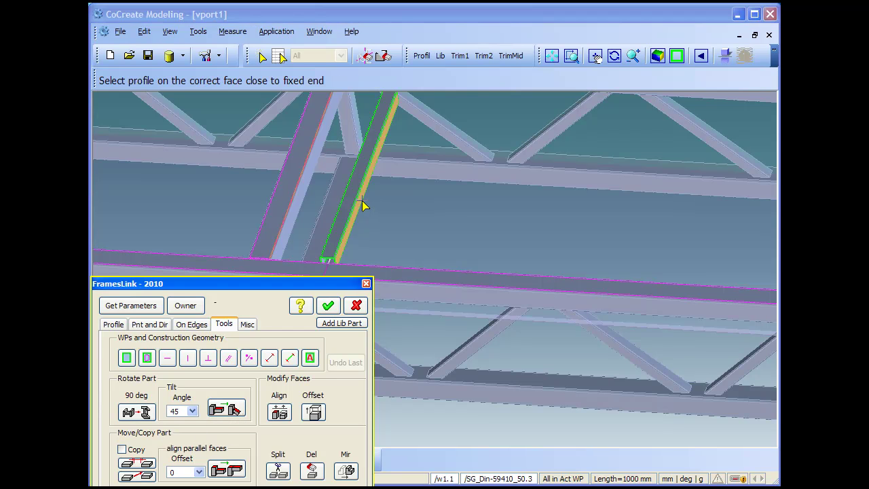
click(363, 206)
middle_drag(473, 239, 500, 247)
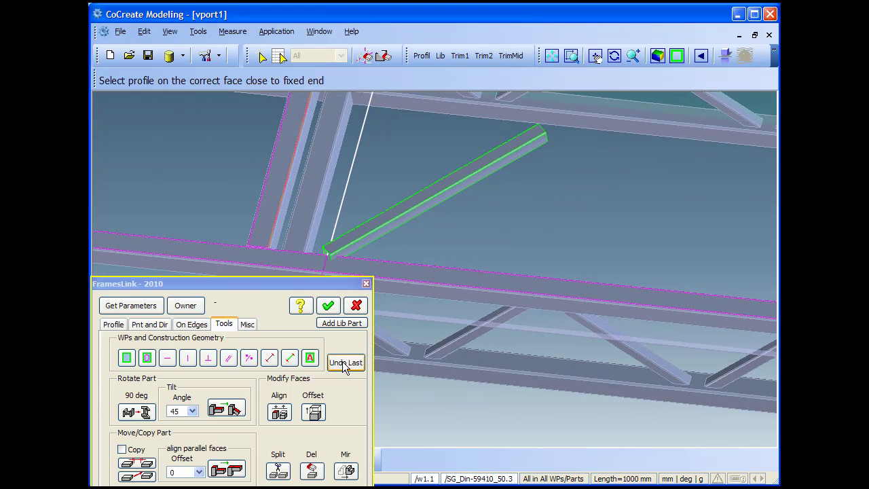
Step: Align the tilted beam's end face to extend it up to the horizontal beam
click(279, 411)
click(455, 259)
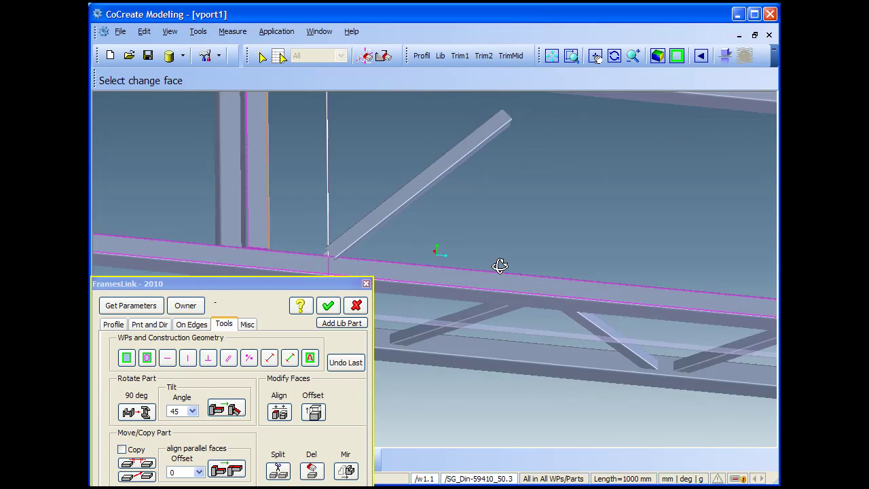
middle_drag(502, 267, 445, 271)
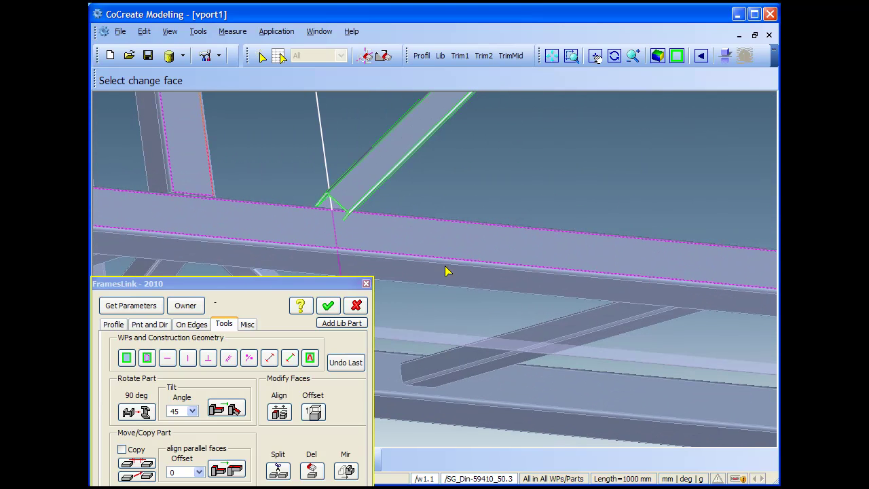
click(325, 198)
middle_drag(428, 215, 473, 223)
click(417, 216)
click(475, 224)
middle_drag(535, 234, 543, 163)
click(545, 168)
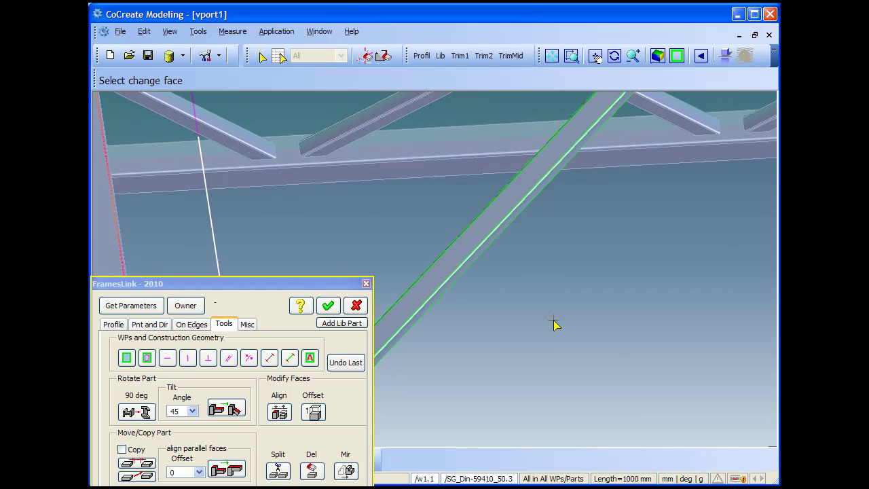
middle_drag(608, 353, 295, 399)
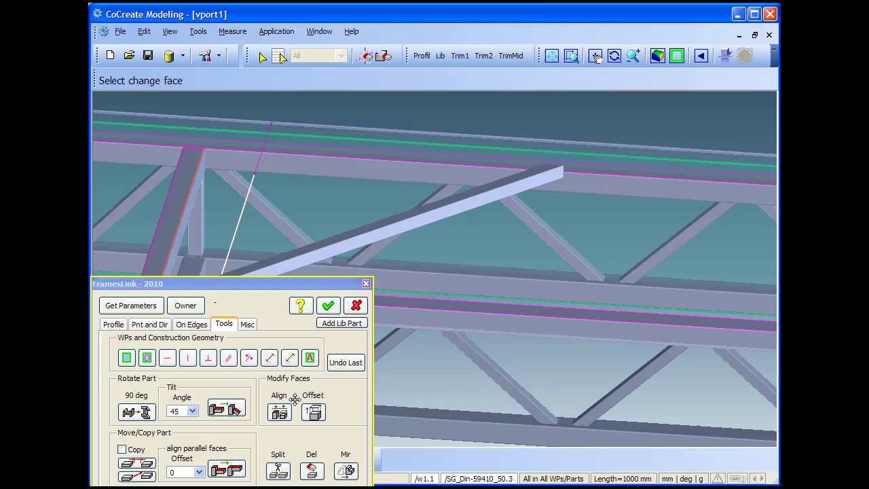
Step: Align the diagonal beam's top face parallel to the chord face with a mid-to-mid offset
click(224, 472)
click(500, 188)
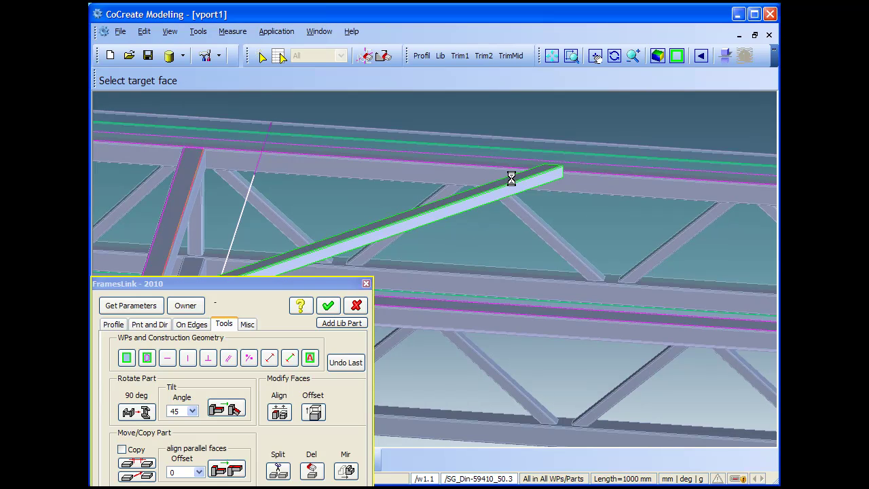
click(590, 173)
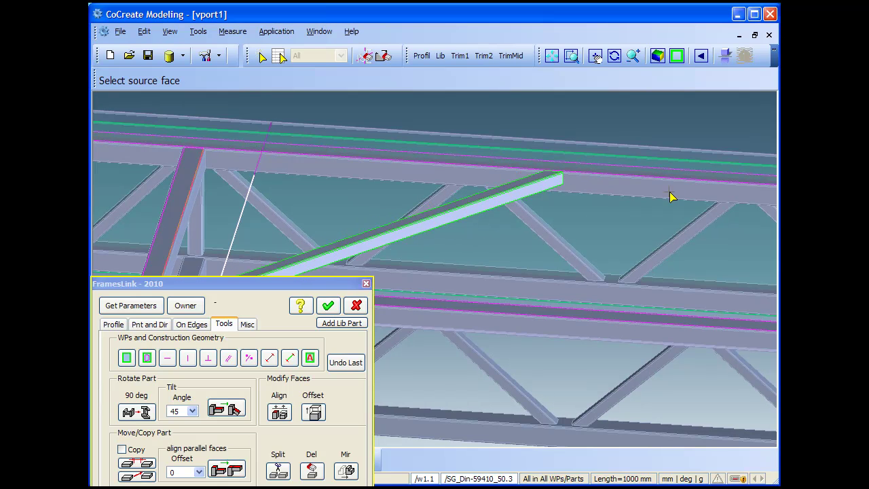
click(594, 56)
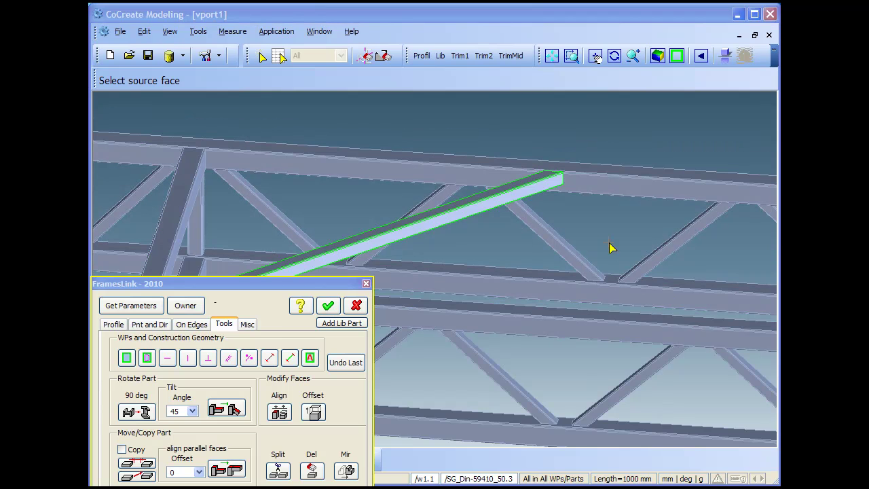
mouse_move(607, 240)
mouse_down()
mouse_move(602, 235)
mouse_move(587, 251)
mouse_move(587, 241)
mouse_move(603, 294)
mouse_up()
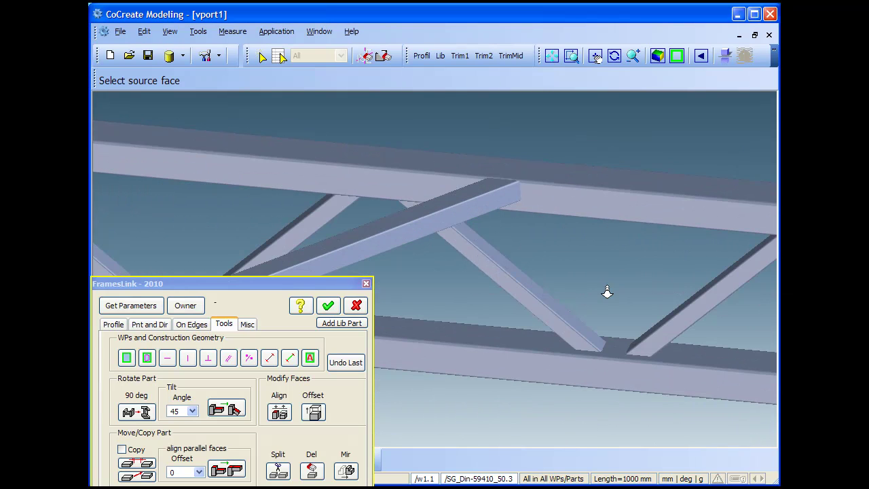
click(197, 473)
click(196, 482)
click(451, 205)
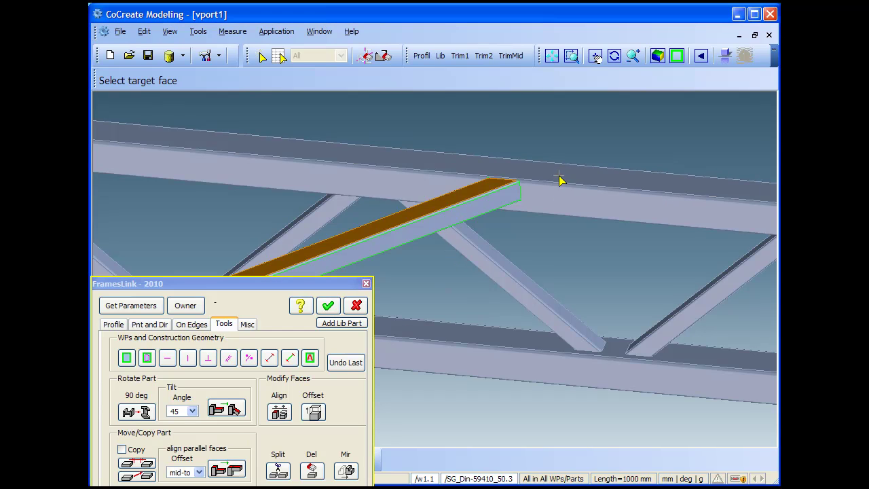
scroll(592, 321, down, 6)
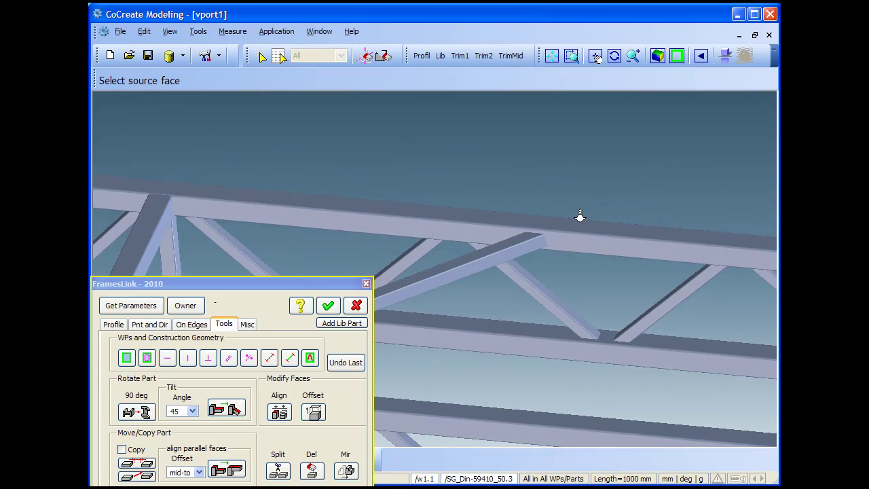
middle_drag(561, 248, 571, 305)
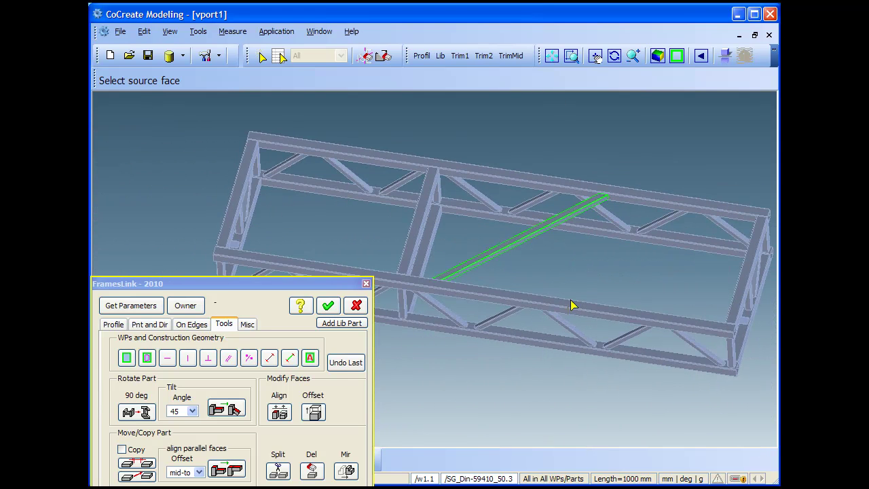
Step: Reopen FramesLink on the Pnt and Dir options and pick the profile's position point
middle_click(559, 346)
middle_drag(559, 346, 437, 195)
click(166, 346)
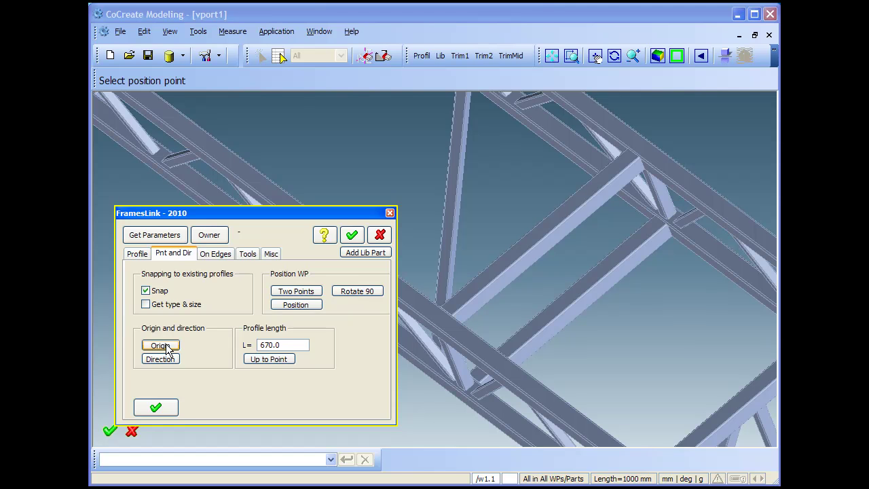
click(607, 324)
mouse_move(607, 324)
middle_down()
mouse_move(644, 314)
mouse_move(514, 240)
mouse_move(572, 373)
mouse_move(602, 328)
middle_up()
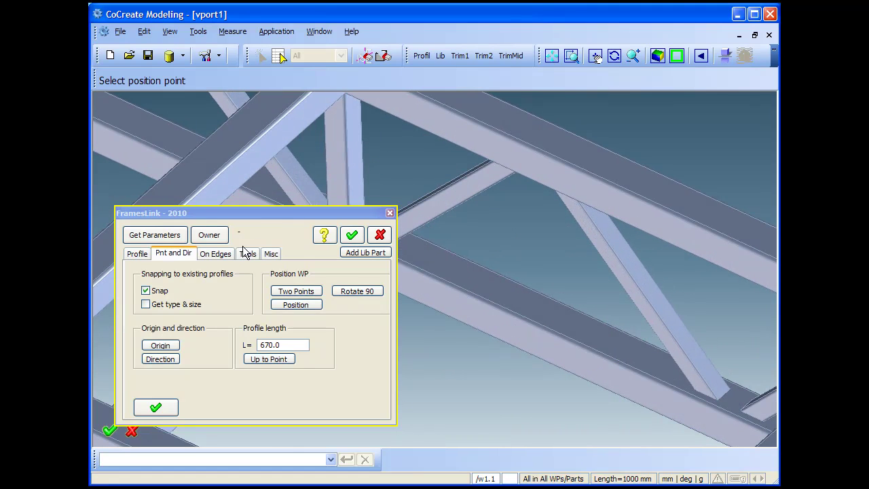
Step: Create a workplane on the top beam face and project the beam face onto it
middle_drag(247, 260, 359, 217)
drag(348, 212, 332, 221)
middle_drag(489, 283, 547, 190)
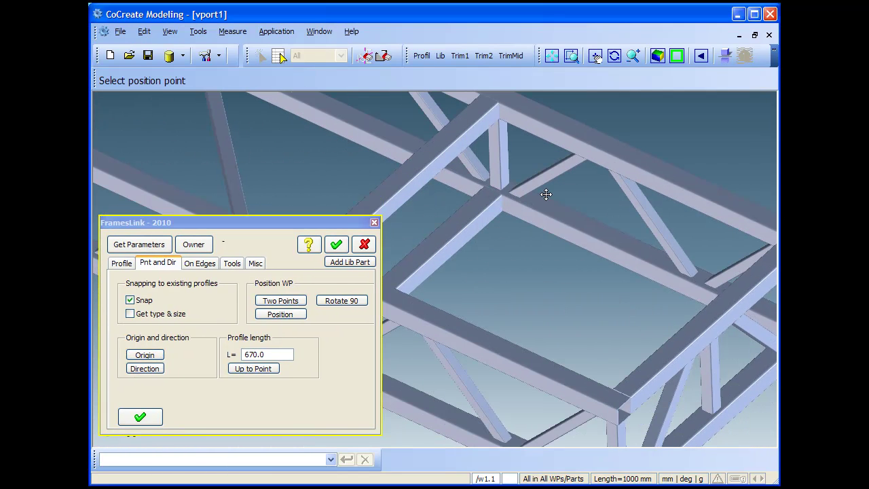
click(233, 264)
click(136, 299)
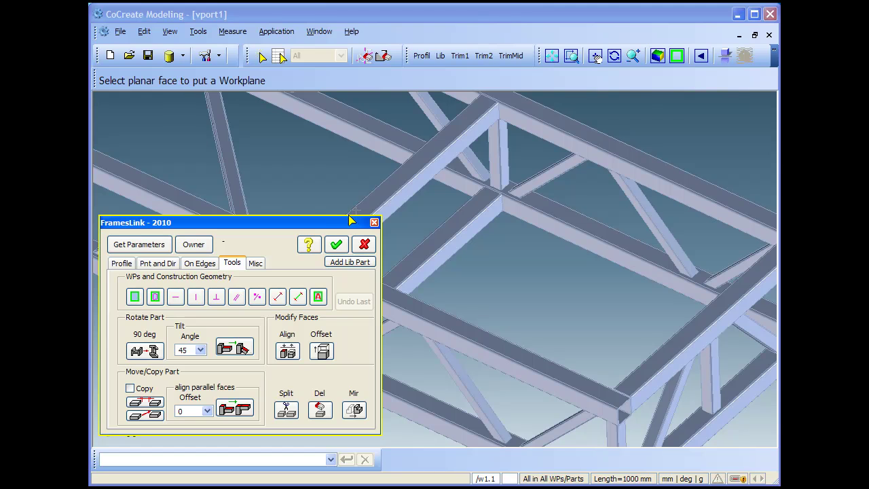
click(386, 193)
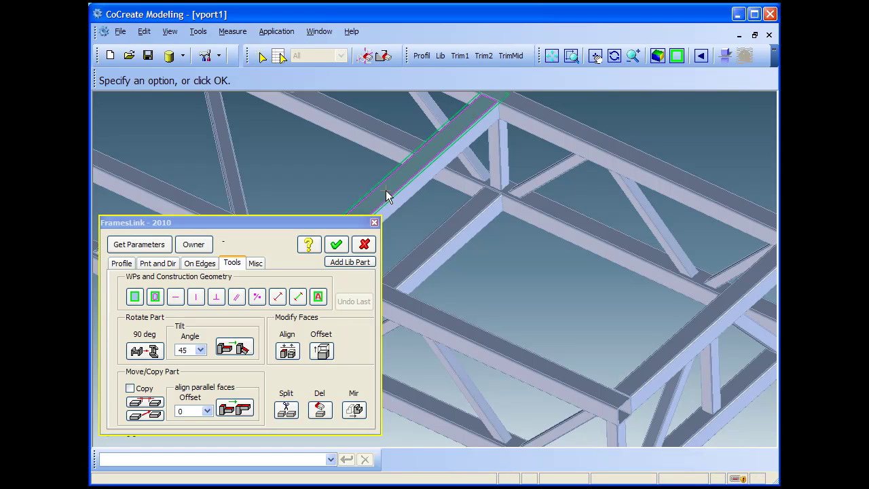
drag(322, 222, 315, 256)
click(147, 332)
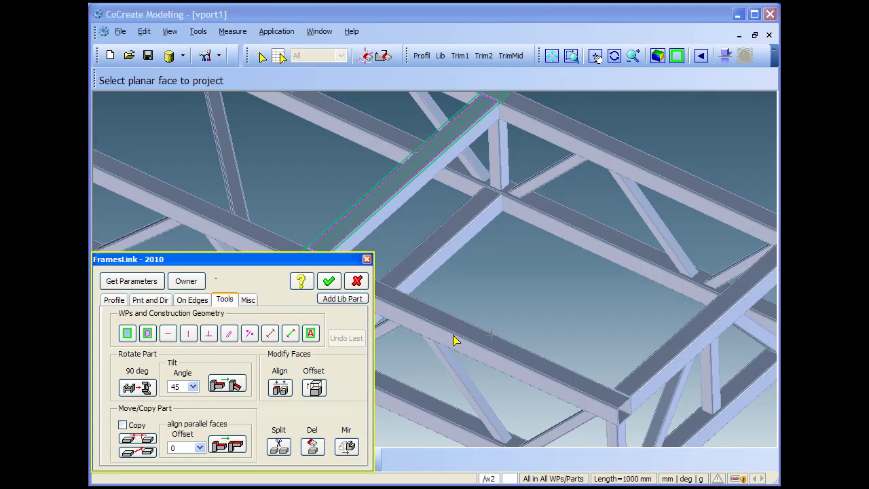
click(699, 334)
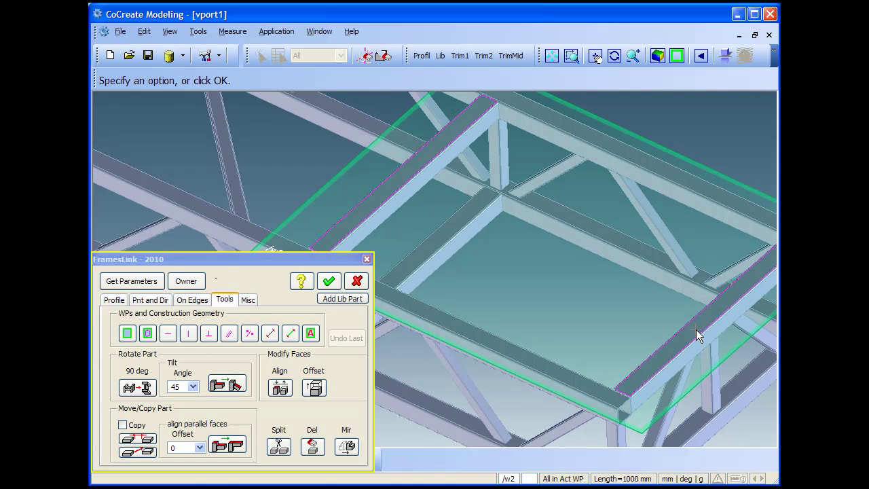
Step: Draw two bisector construction lines between opposite beam corners
click(249, 332)
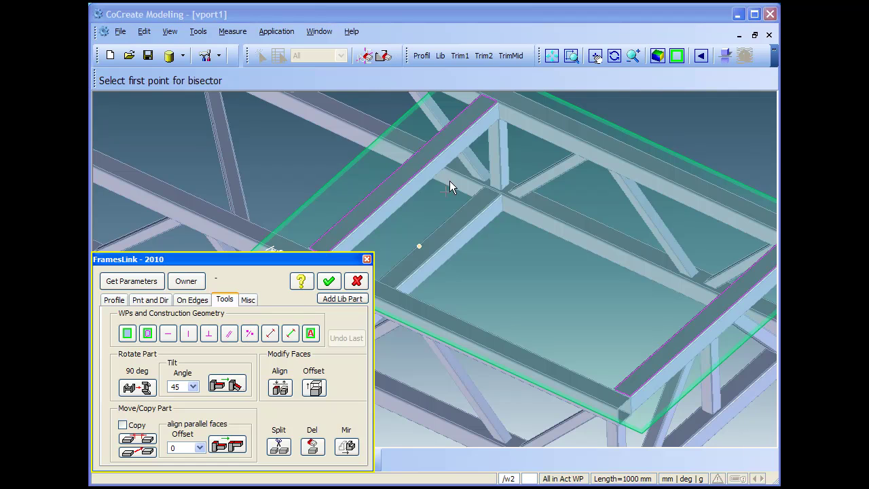
click(482, 94)
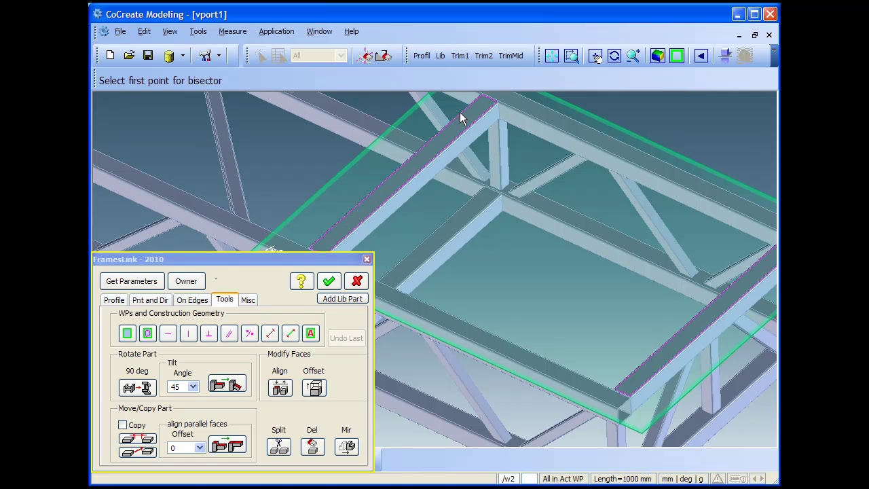
click(312, 247)
click(504, 112)
click(717, 246)
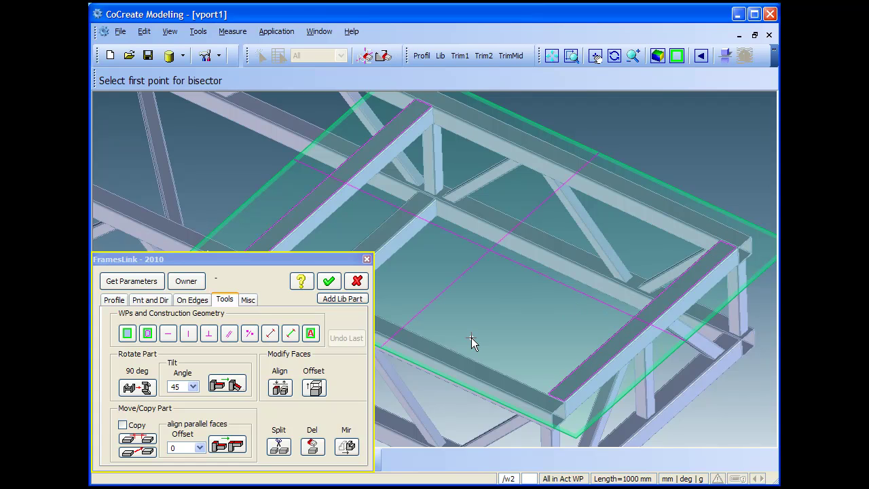
Step: Add perpendicular construction lines to the bisector across the frame
click(270, 332)
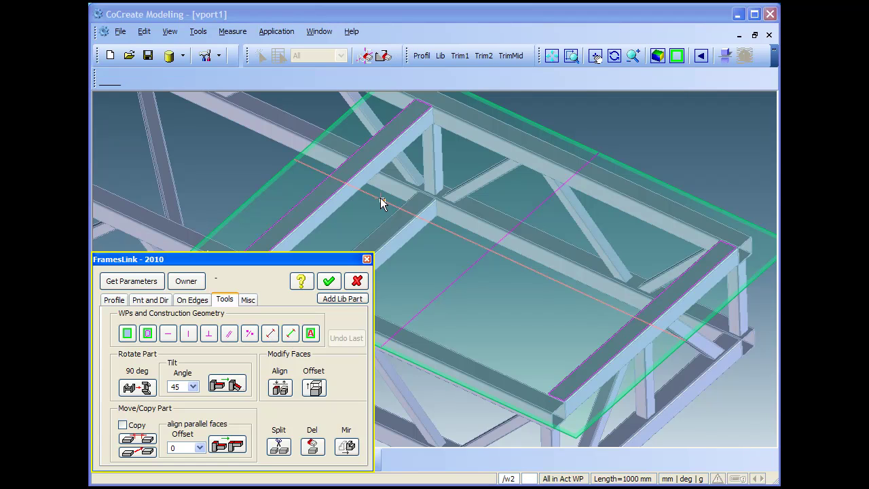
click(598, 299)
click(557, 191)
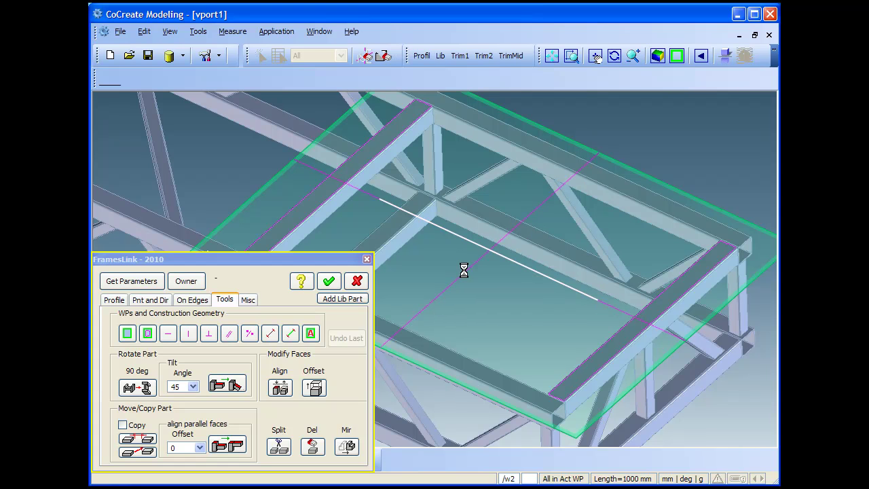
click(423, 307)
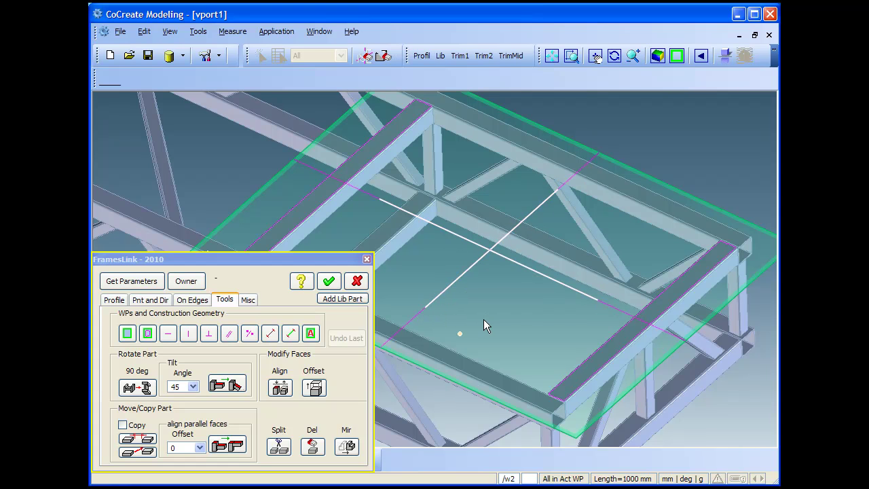
Step: Place a beam along the selected edge with both ends trimmed at two picked faces
click(192, 300)
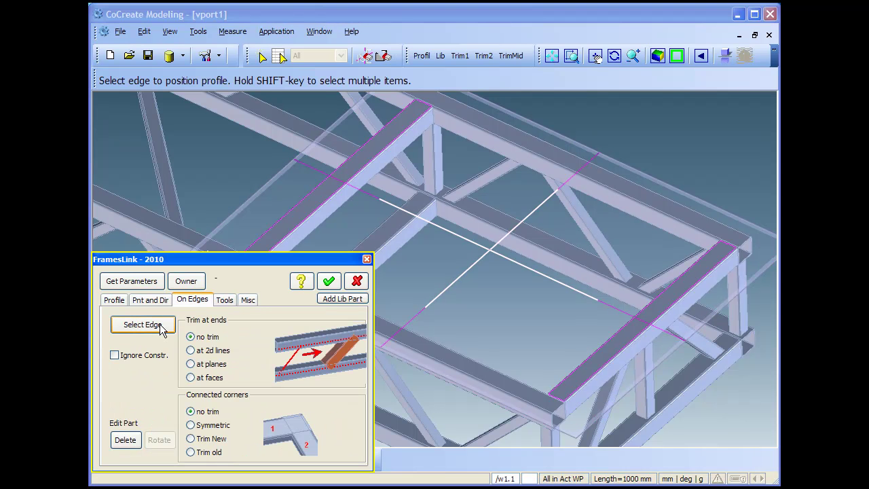
click(198, 378)
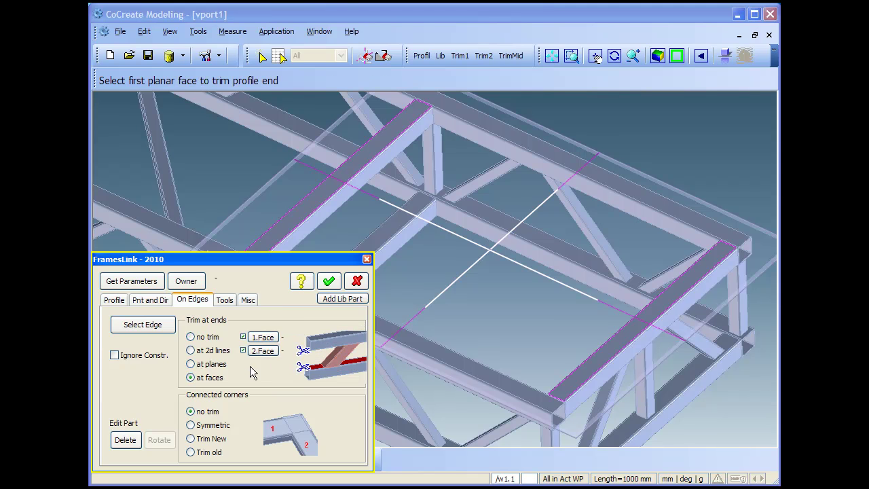
click(629, 212)
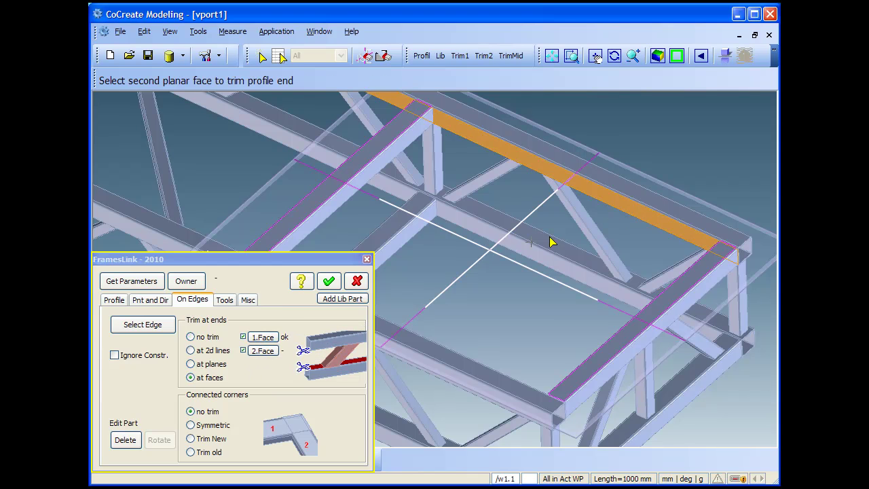
mouse_move(461, 335)
middle_down()
mouse_move(427, 359)
mouse_move(387, 364)
mouse_move(461, 341)
middle_up()
click(467, 337)
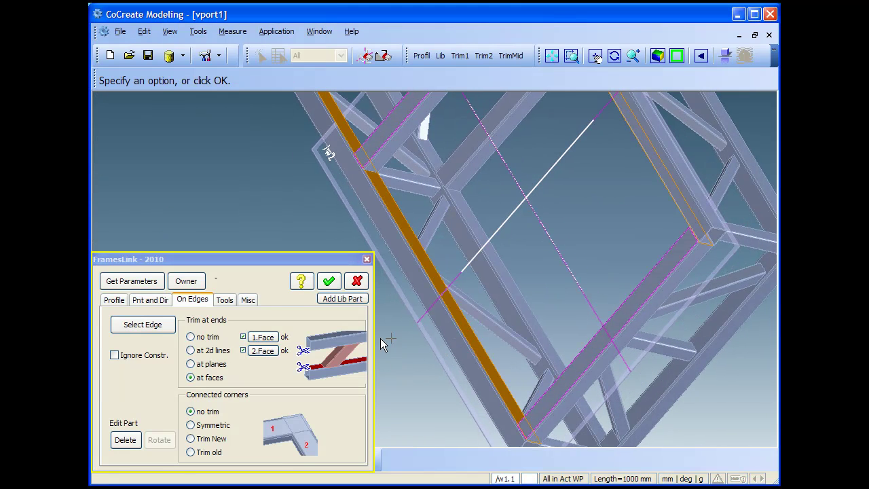
click(146, 324)
click(508, 219)
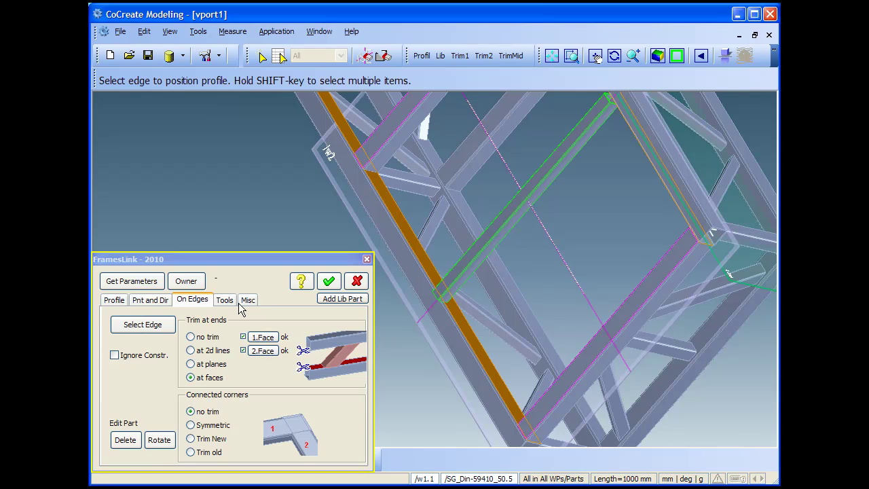
Step: Add a second beam trimmed between the upper and lower beam faces and commit both
click(262, 336)
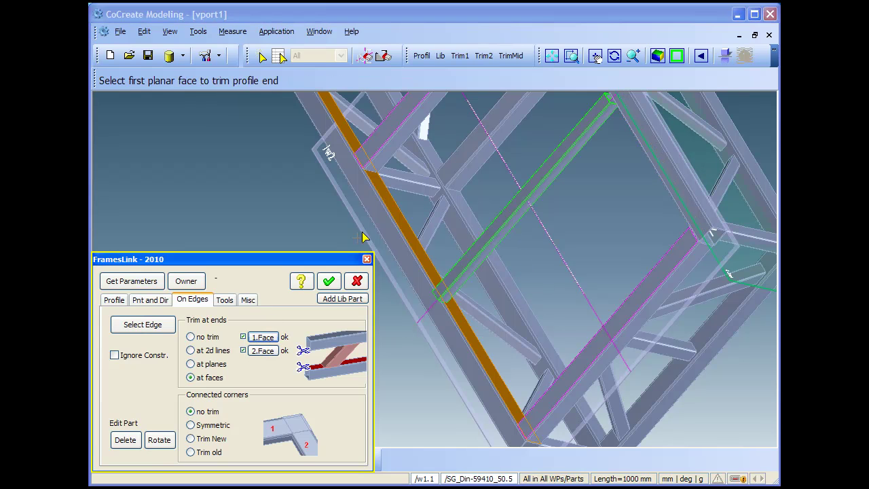
click(408, 138)
middle_drag(532, 270, 663, 302)
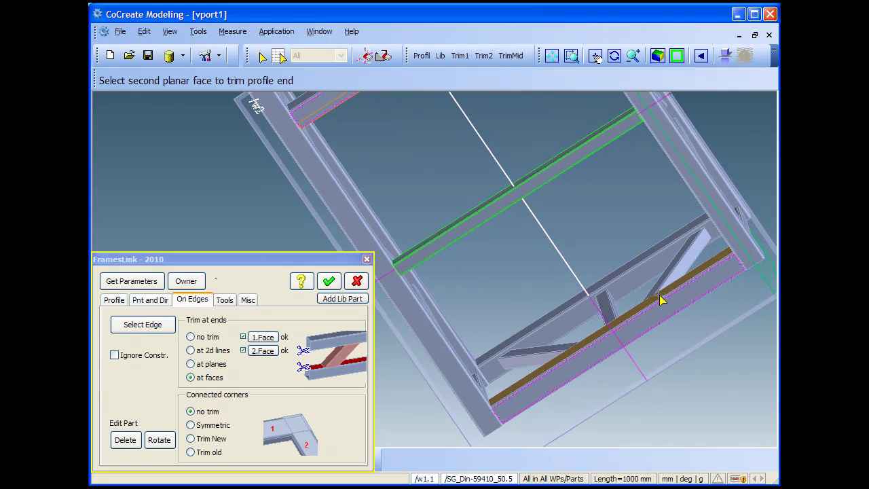
click(660, 297)
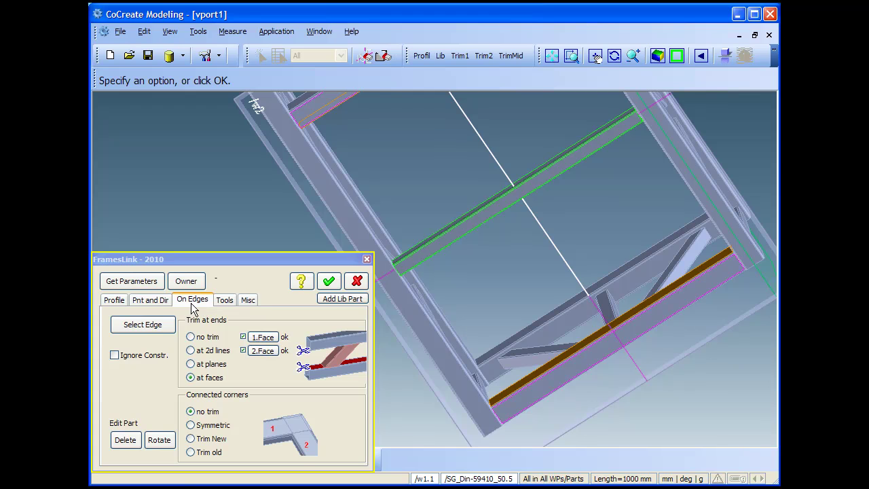
click(152, 325)
click(562, 262)
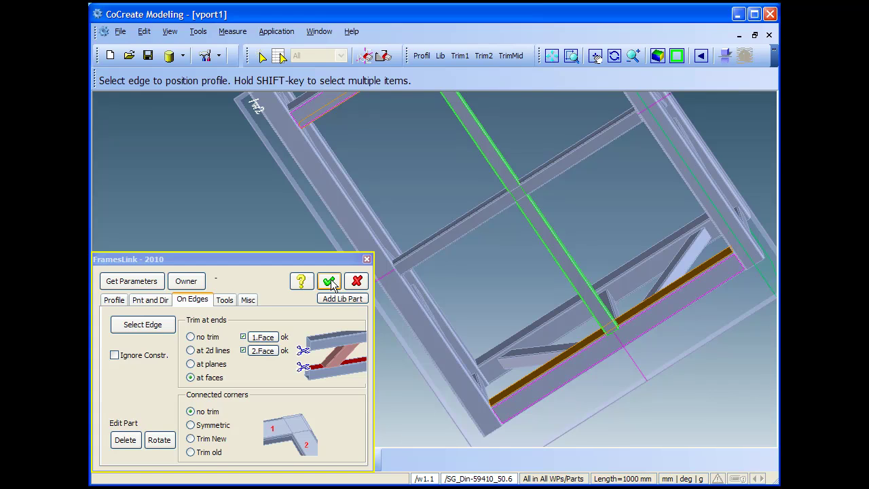
click(329, 281)
middle_drag(538, 287, 549, 319)
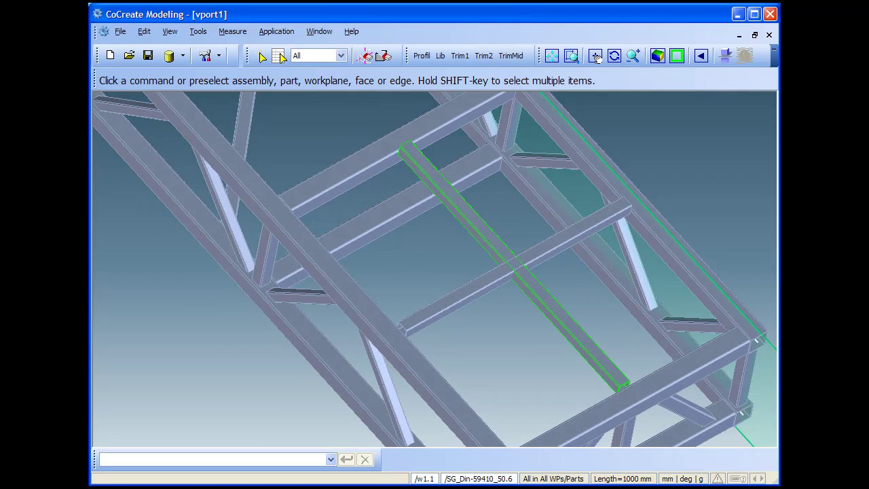
Step: Centre the middle beam on the crossbeam's top face using a mid-to parallel-face alignment
middle_drag(613, 311, 615, 292)
click(422, 57)
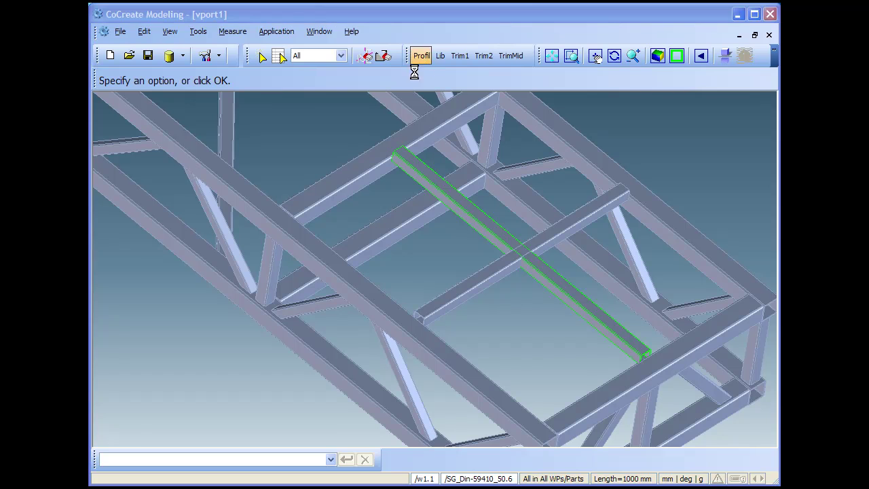
click(224, 300)
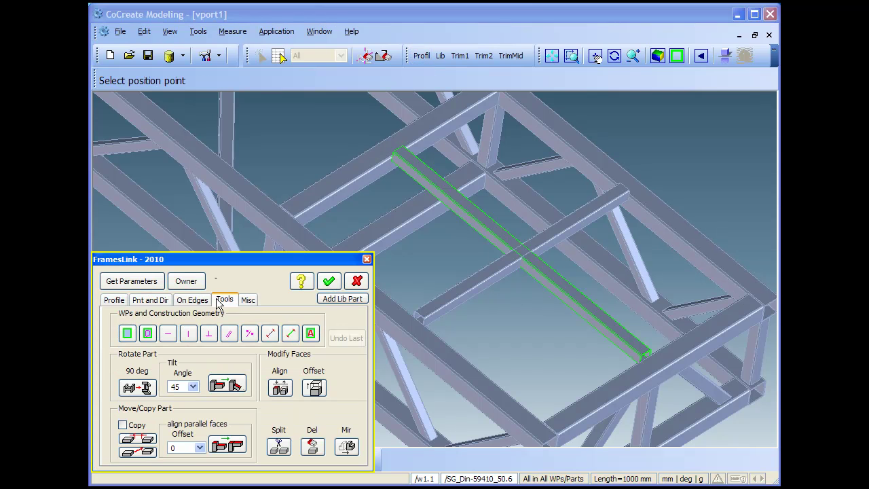
click(200, 448)
click(193, 465)
click(226, 445)
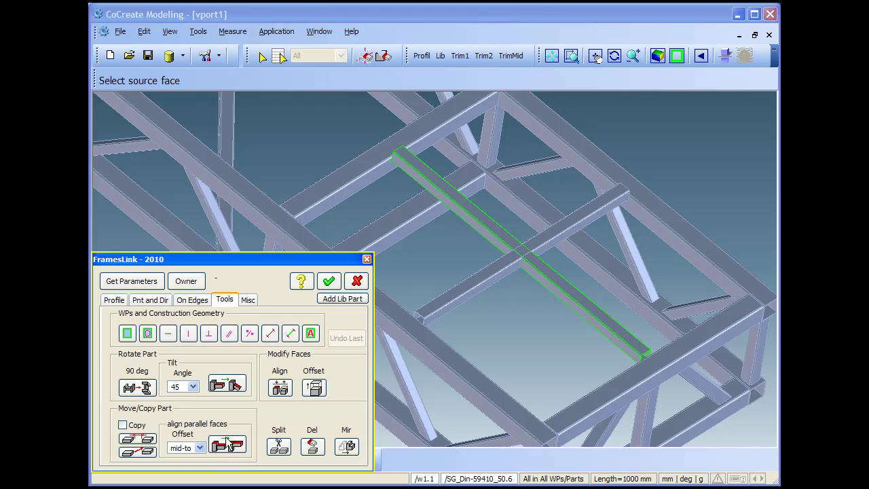
click(498, 233)
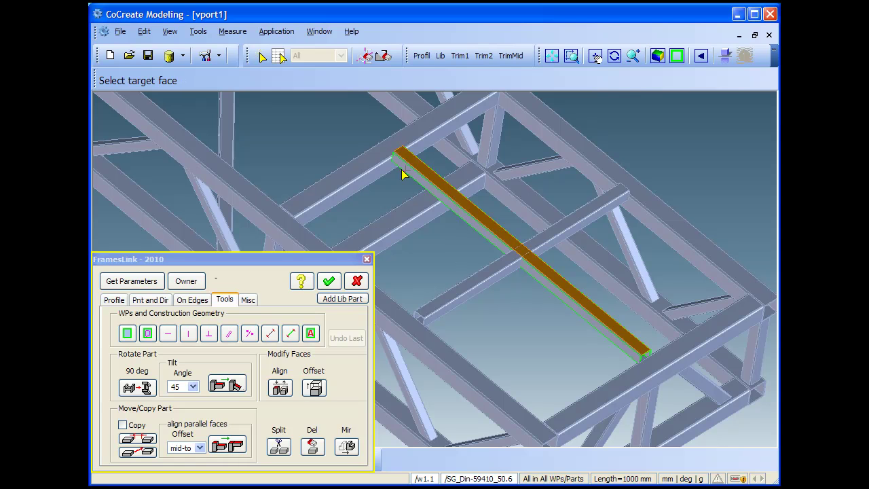
click(563, 233)
click(671, 223)
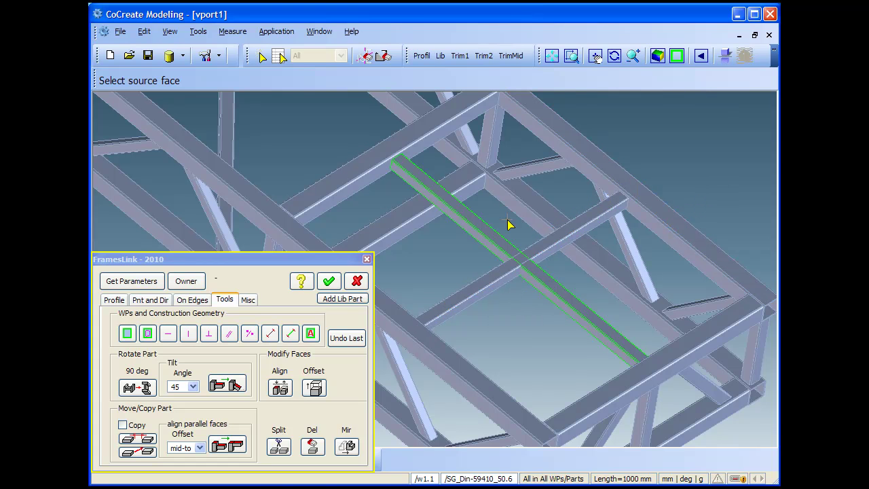
click(328, 280)
click(511, 55)
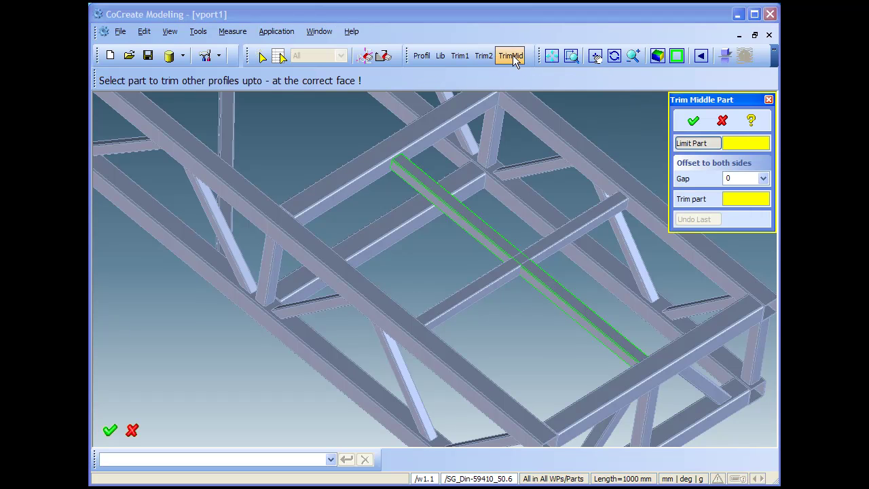
Step: Trim the middle beam using the crossbeam as the limit part
click(561, 245)
click(497, 241)
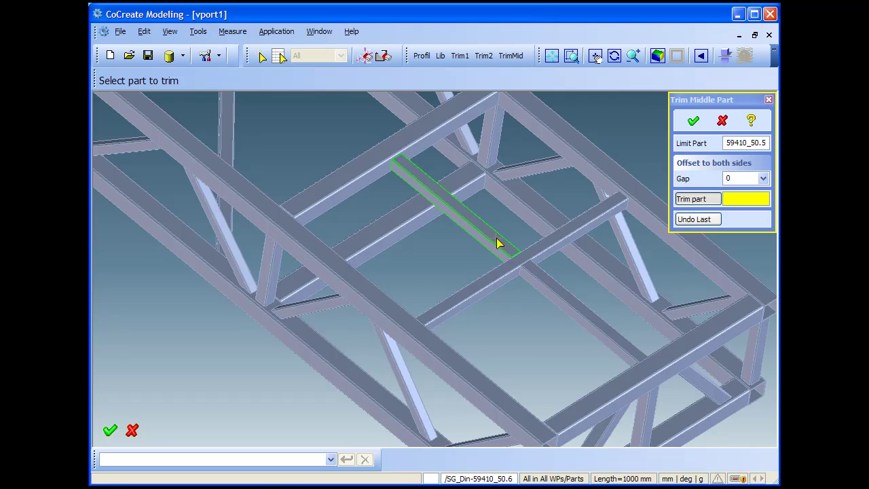
scroll(547, 275, up, 5)
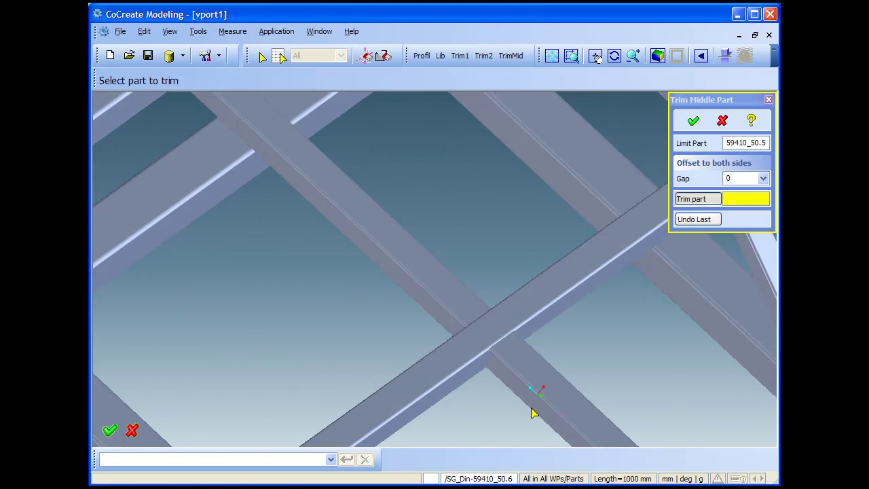
scroll(531, 413, up, 3)
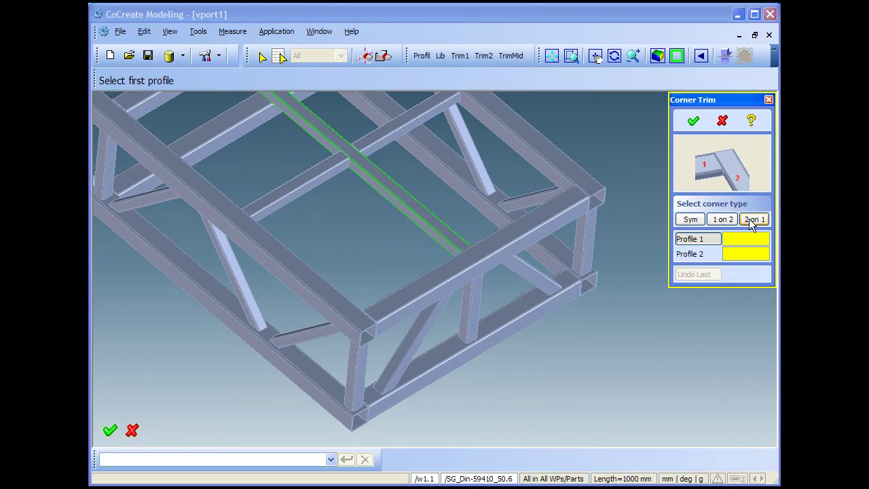
Step: Choose the Sym corner type and mitre the first two corners' beam pairs
click(750, 219)
click(691, 220)
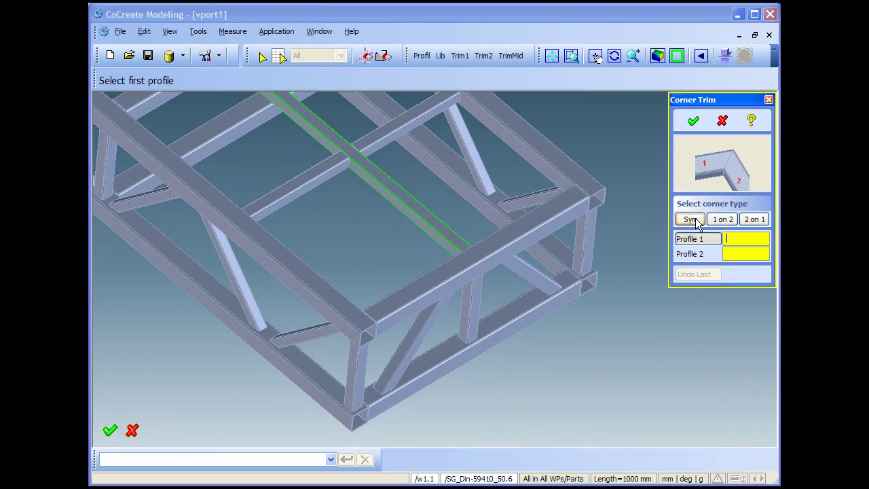
click(591, 179)
click(576, 213)
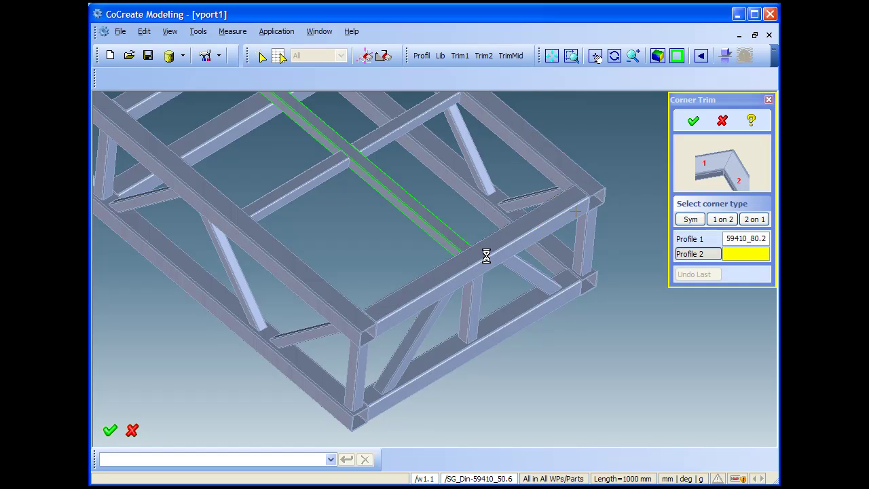
scroll(624, 369, up, 5)
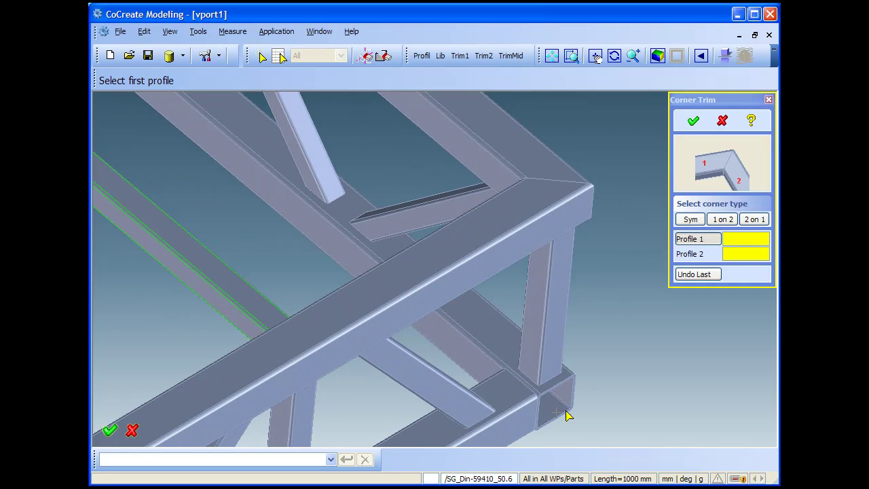
click(488, 364)
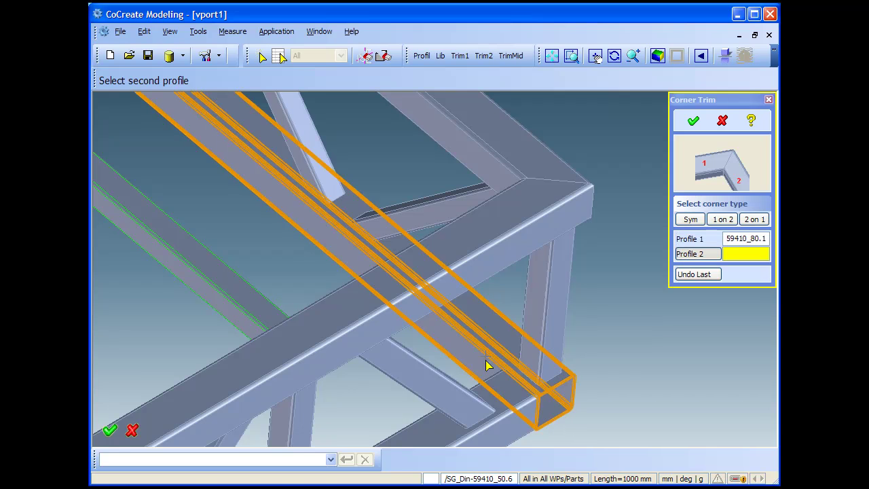
click(520, 405)
Step: Mitre the two left-side corners, top-left and front-left beam pairs
middle_drag(370, 403, 545, 215)
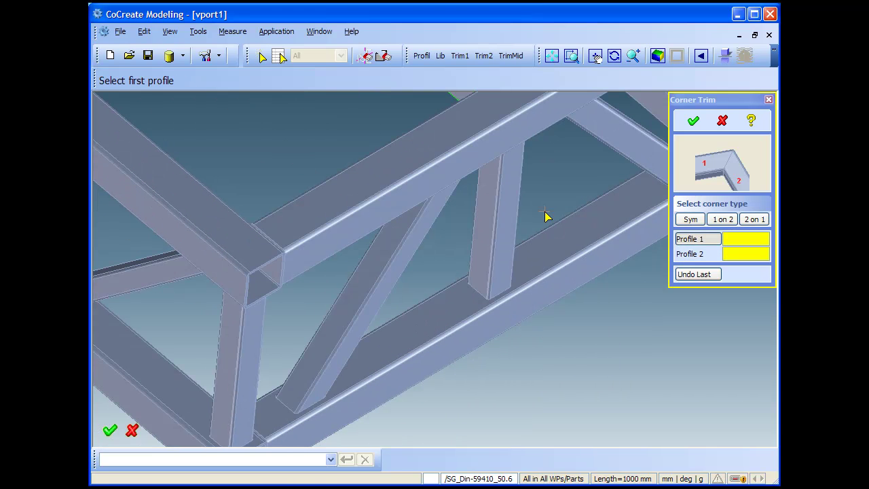
click(309, 243)
click(180, 209)
middle_drag(443, 413, 403, 367)
click(360, 370)
click(219, 347)
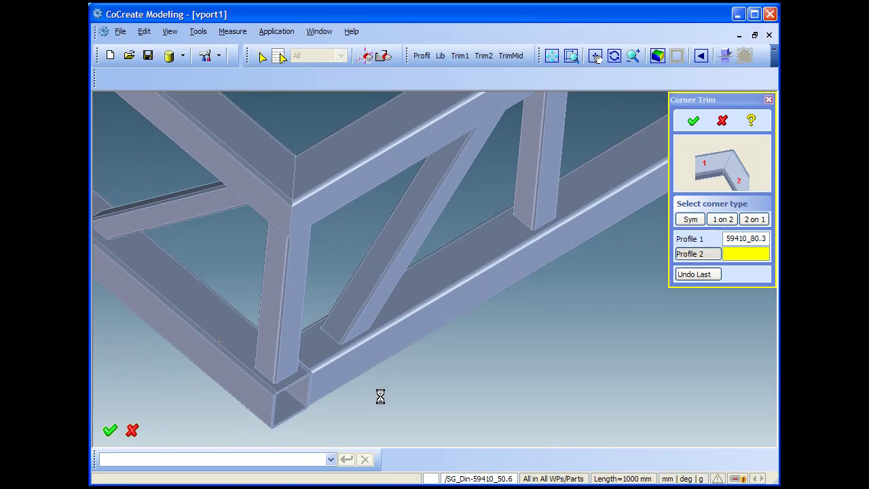
Step: Zoom into the far corner region and mitre the top-right beam pair
click(551, 56)
click(571, 56)
click(226, 96)
click(381, 232)
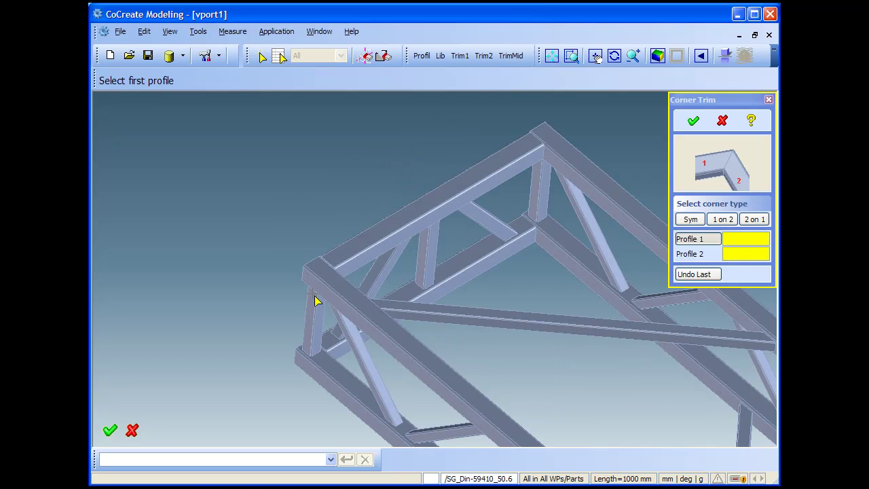
click(317, 287)
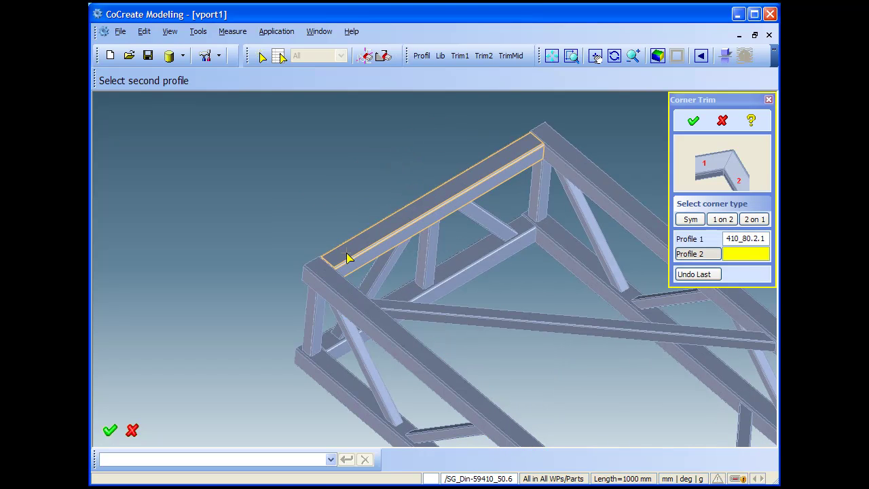
click(533, 160)
click(563, 156)
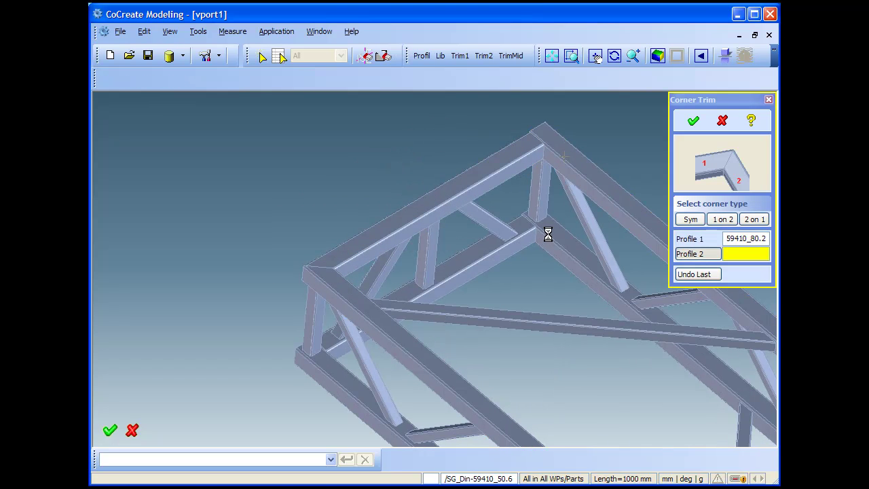
Step: Mitre the remaining middle and bottom-left corners and confirm the corner trim
click(506, 260)
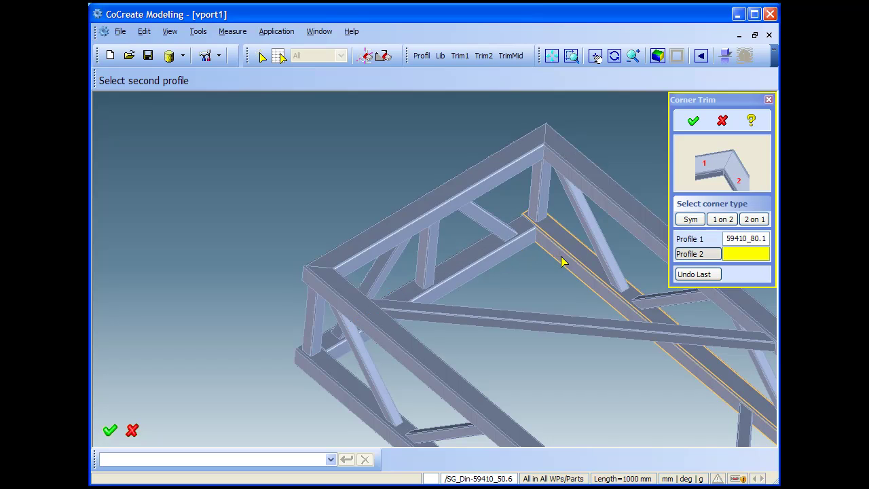
click(492, 317)
click(325, 387)
click(330, 349)
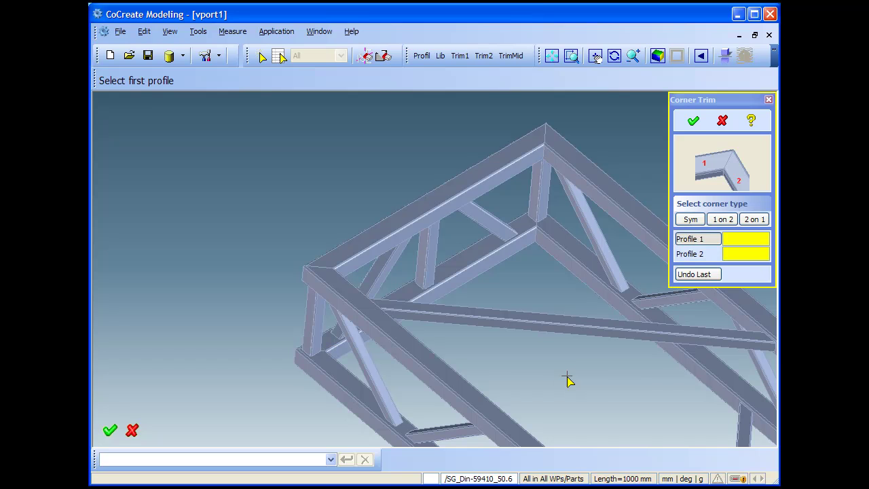
click(694, 121)
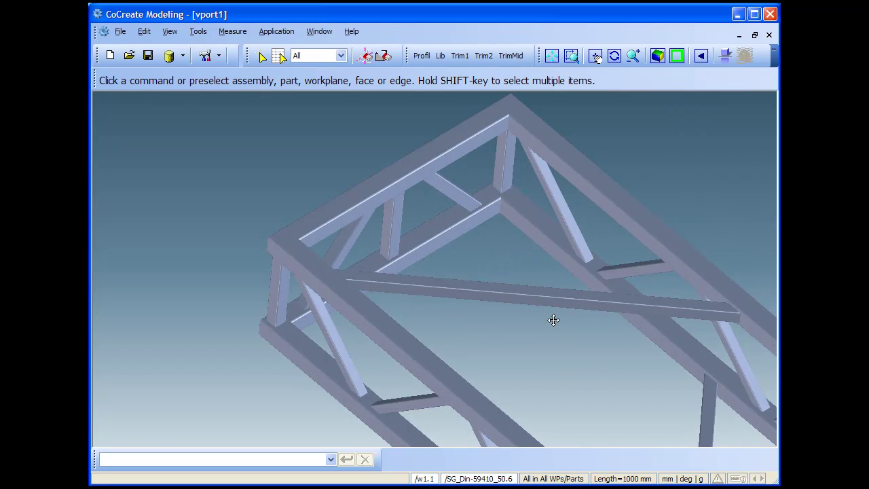